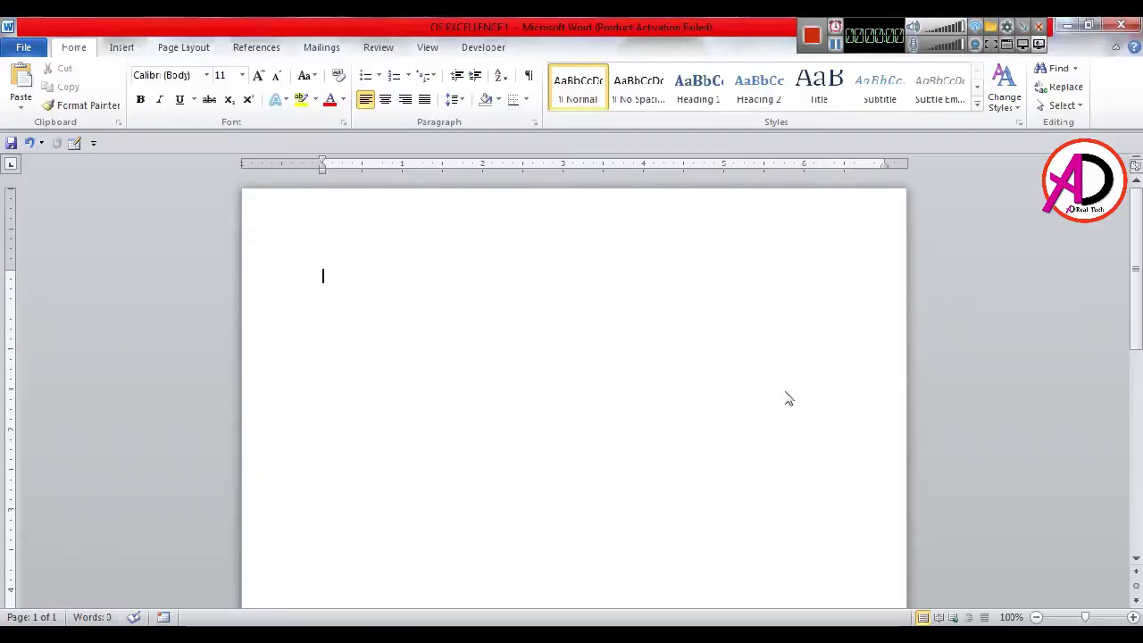
# - Draw a large blue Donut shape from the Shapes gallery on the page
pyautogui.click(122, 47)
pyautogui.click(245, 89)
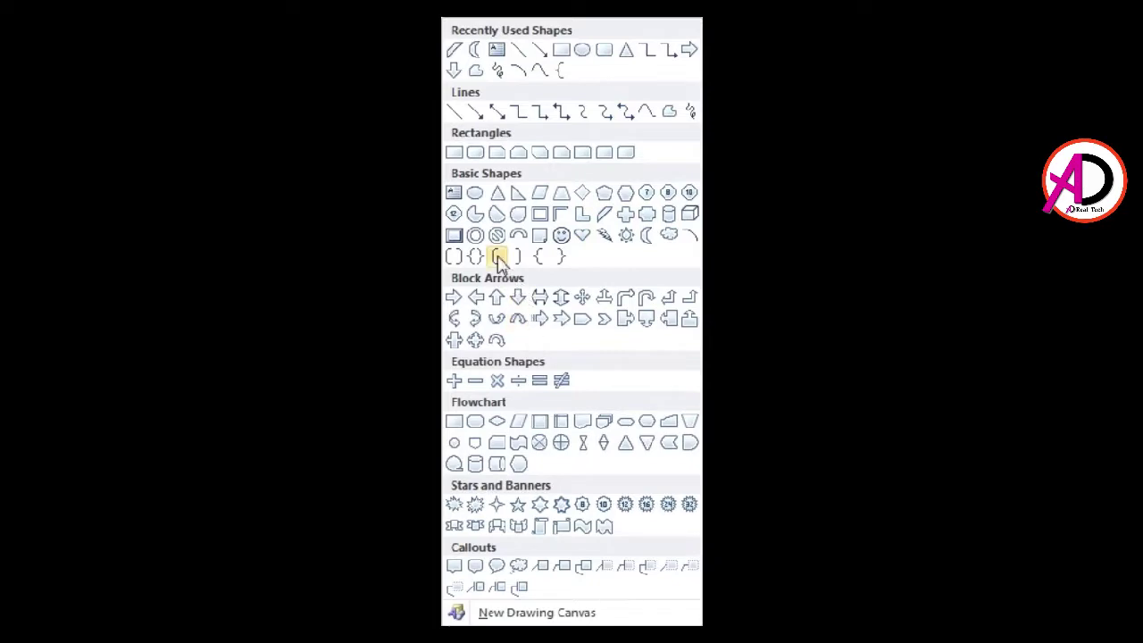
pyautogui.click(474, 235)
pyautogui.moveTo(350, 272)
pyautogui.mouseDown()
pyautogui.moveTo(412, 364)
pyautogui.moveTo(661, 579)
pyautogui.moveTo(526, 408)
pyautogui.moveTo(660, 584)
pyautogui.mouseUp()
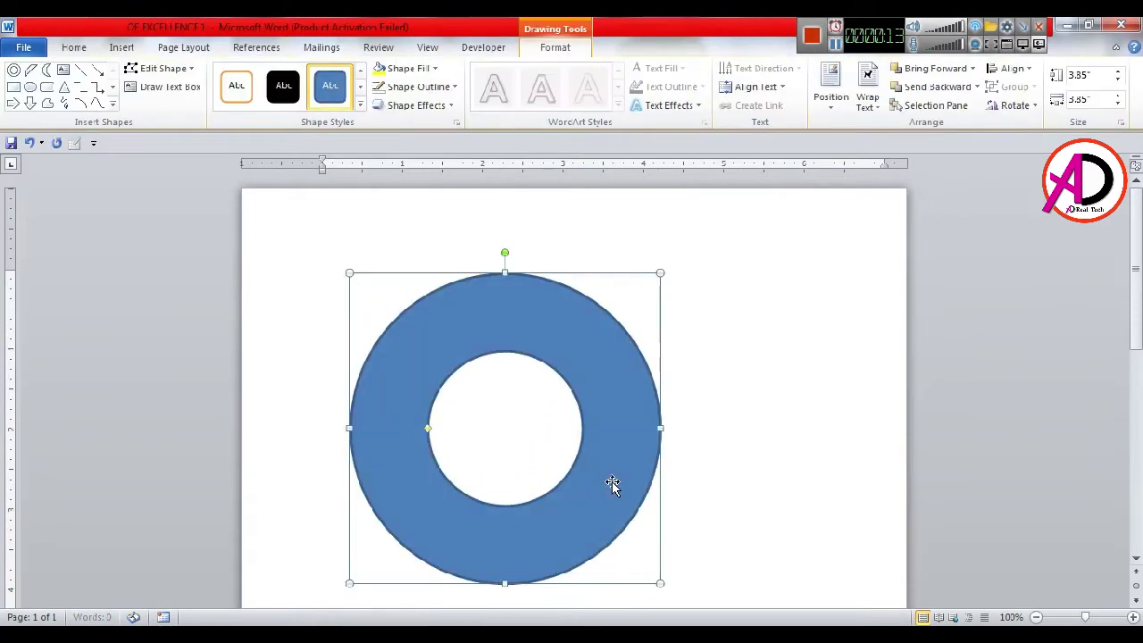
# - Enlarge the donut's hole into a thin band and nudge the 3.35-inch ring into place
pyautogui.moveTo(611, 483); pyautogui.dragTo(621, 417)
pyautogui.moveTo(438, 369); pyautogui.dragTo(397, 362)
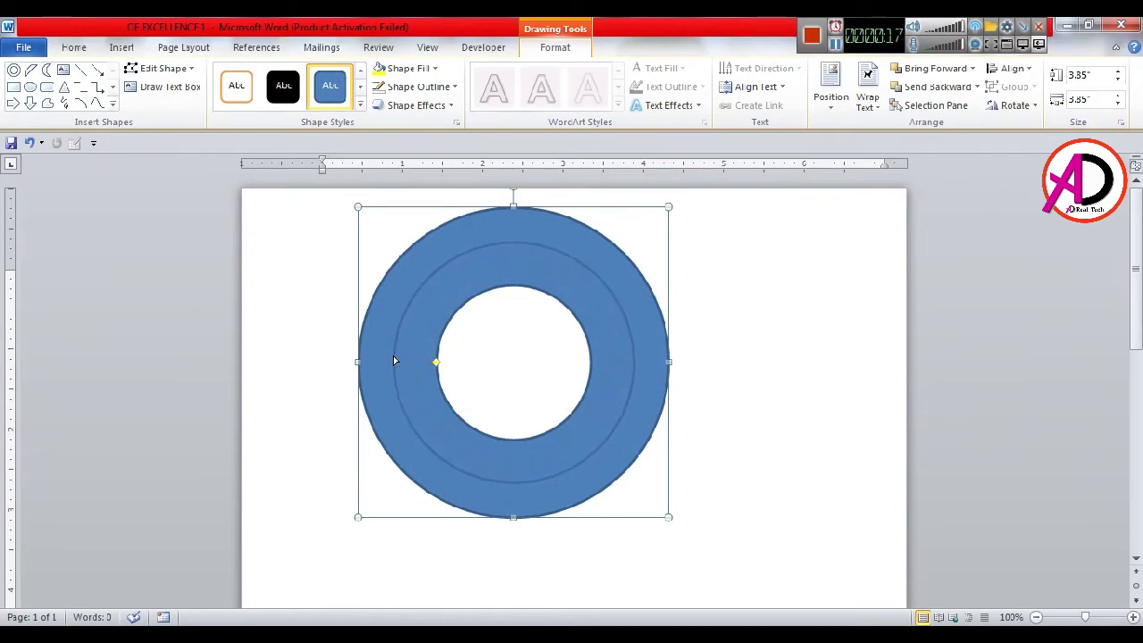
pyautogui.moveTo(396, 361); pyautogui.dragTo(398, 361)
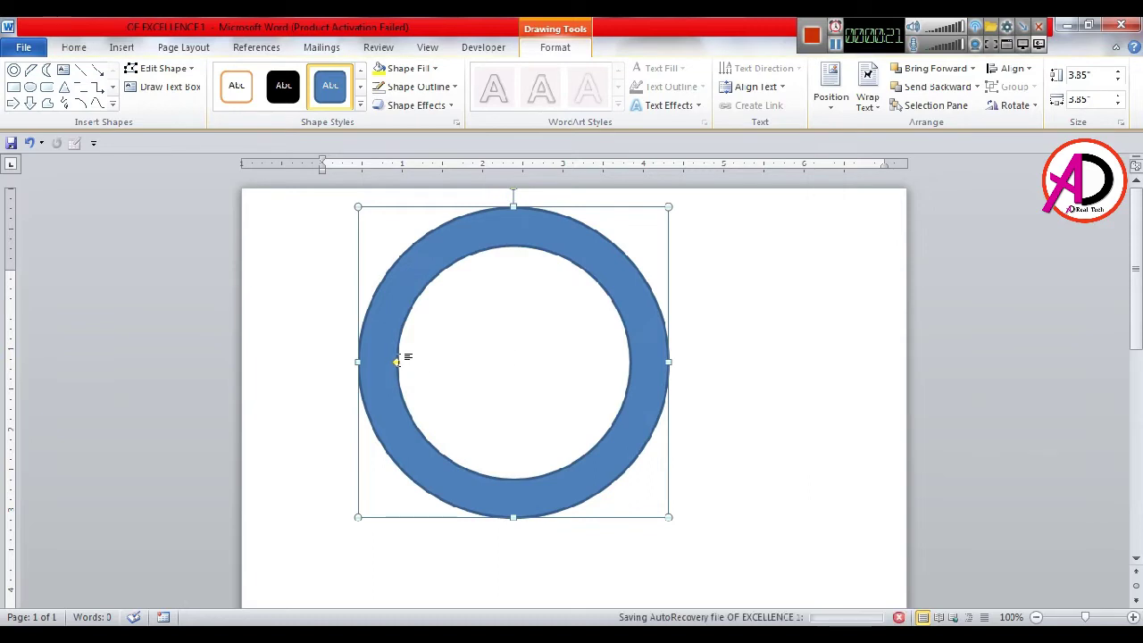
pyautogui.moveTo(396, 364); pyautogui.dragTo(400, 362)
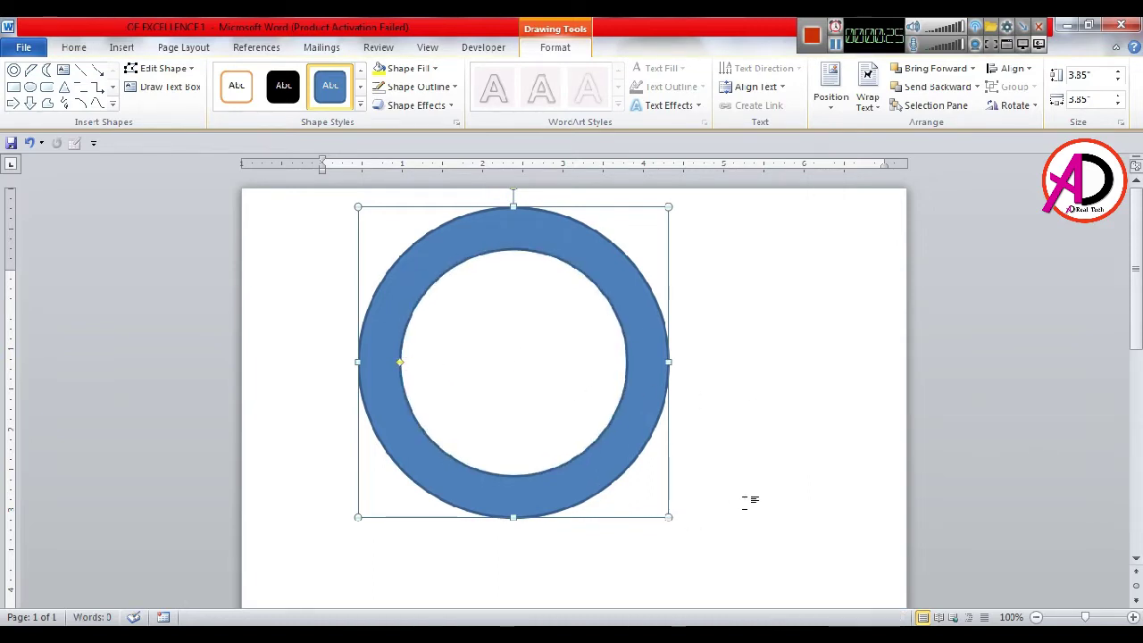
pyautogui.click(750, 500)
pyautogui.click(645, 350)
pyautogui.moveTo(605, 310); pyautogui.dragTo(596, 334)
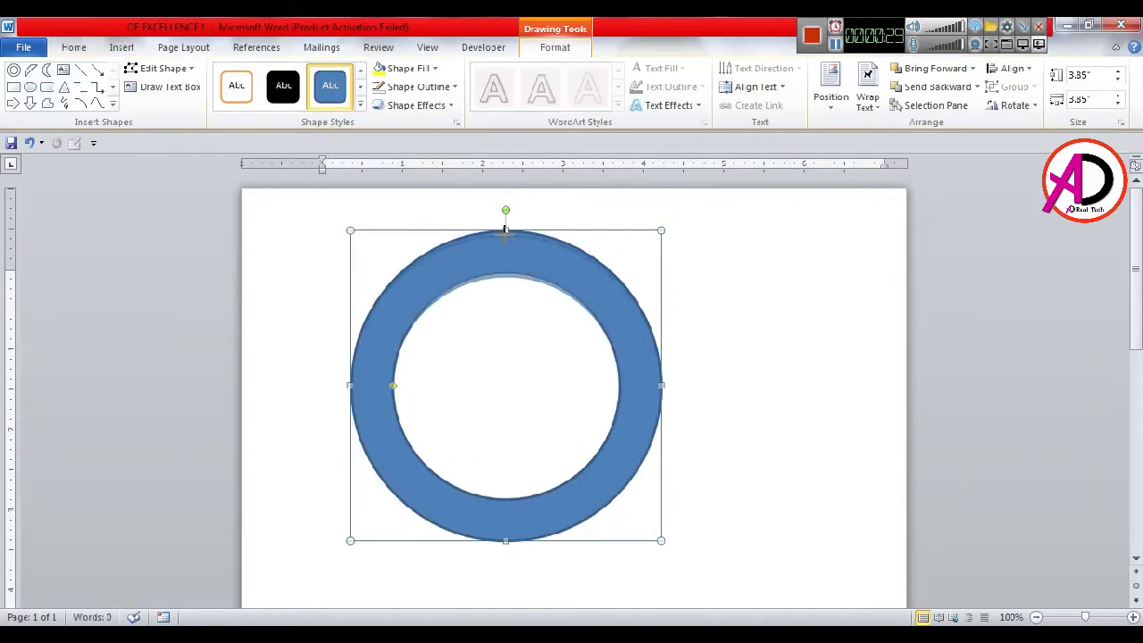
# - Zoom the page view in to 140%
pyautogui.click(748, 352)
pyautogui.scroll(-3, 722, 397)
pyautogui.scroll(3, 722, 396)
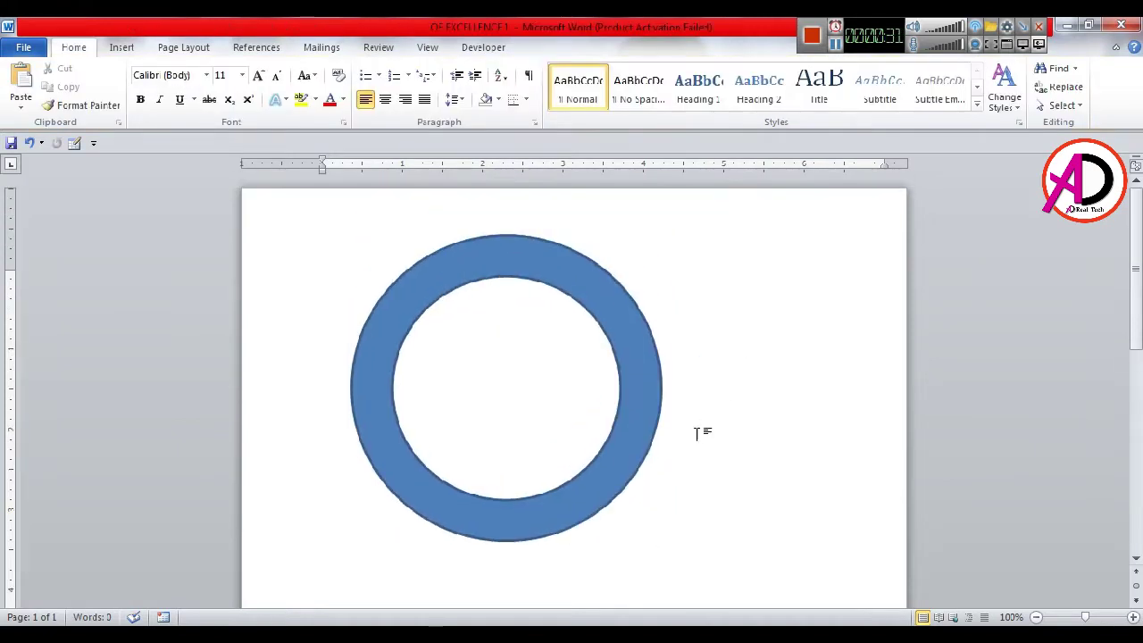
pyautogui.click(1132, 617)
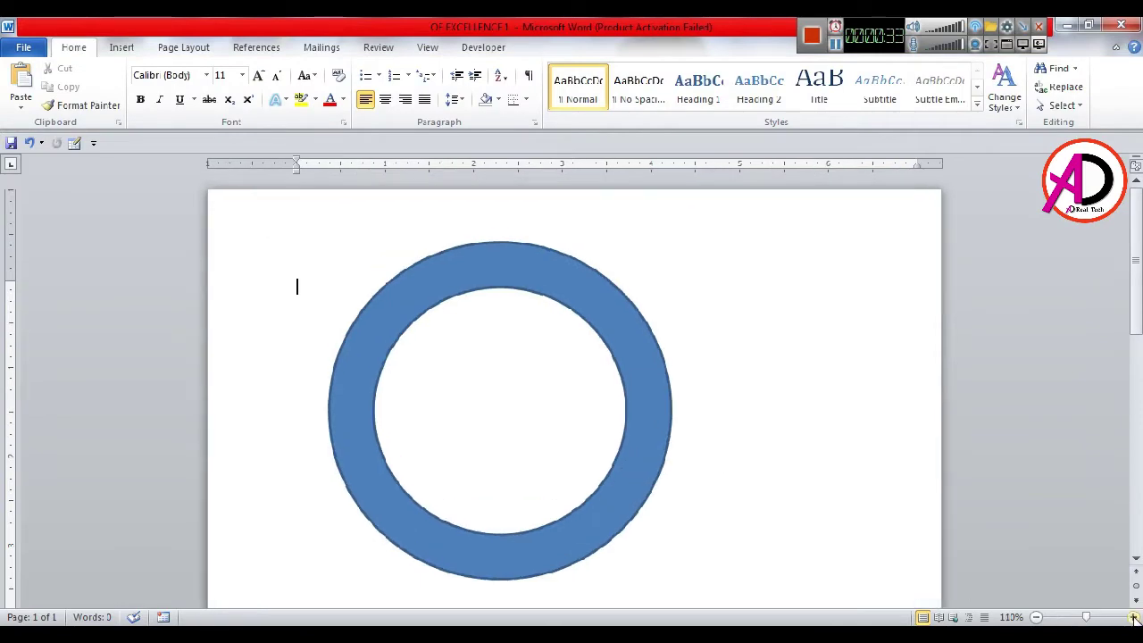
pyautogui.click(1132, 617)
pyautogui.click(1132, 618)
pyautogui.click(1131, 617)
pyautogui.scroll(-2, 770, 418)
pyautogui.scroll(1, 770, 418)
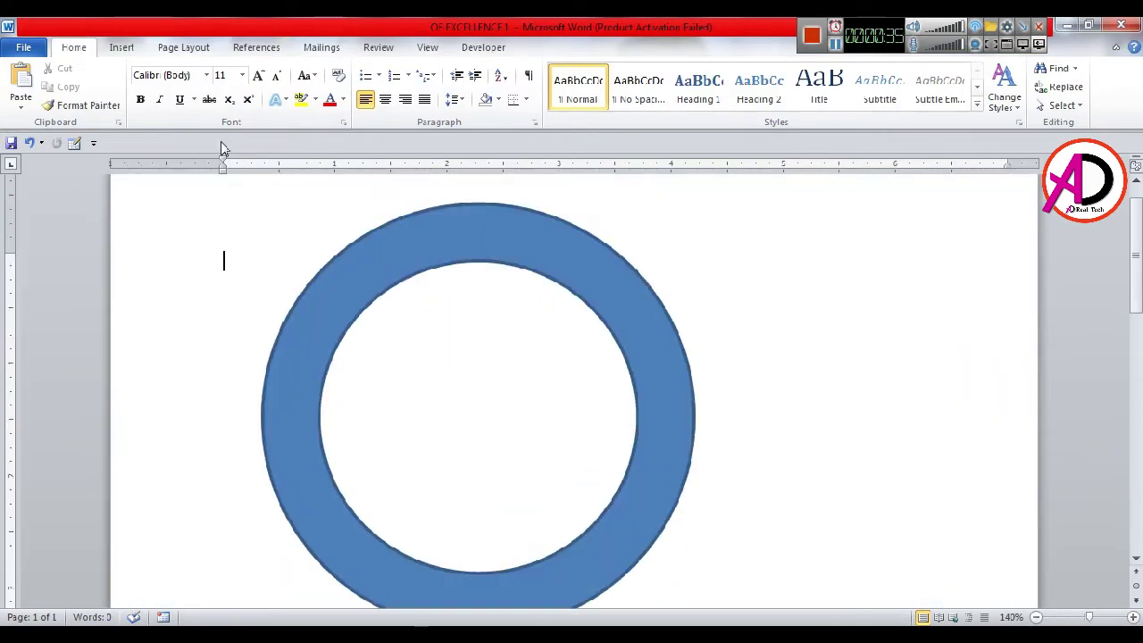
# - Look for the Freeform tool under Recently Used Shapes in the Shapes gallery
pyautogui.click(121, 47)
pyautogui.click(248, 85)
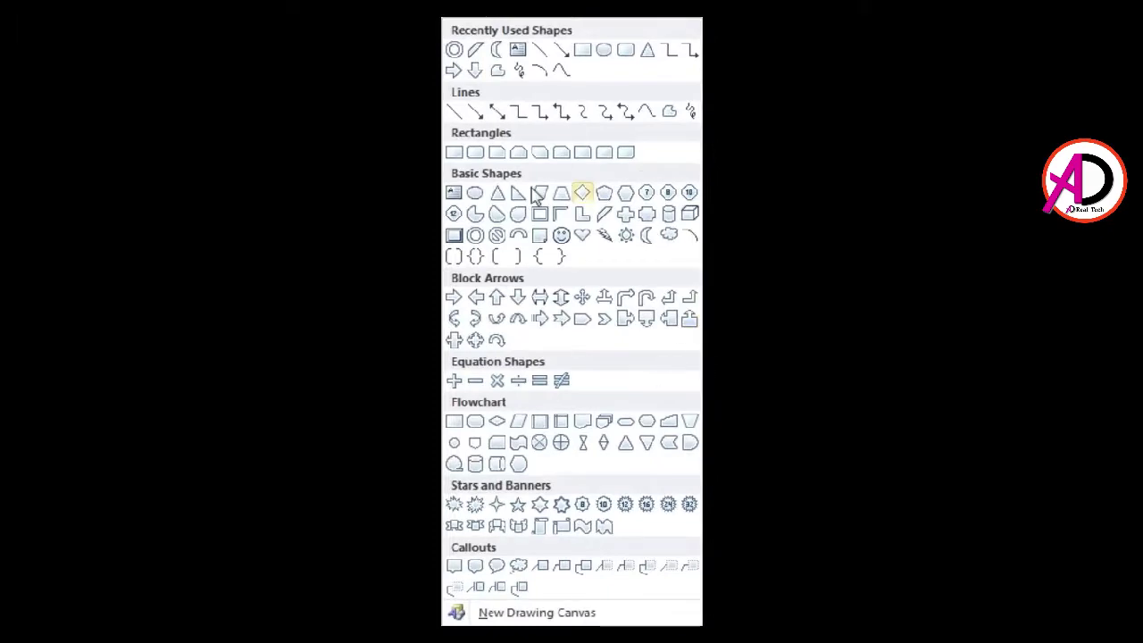
pyautogui.click(669, 111)
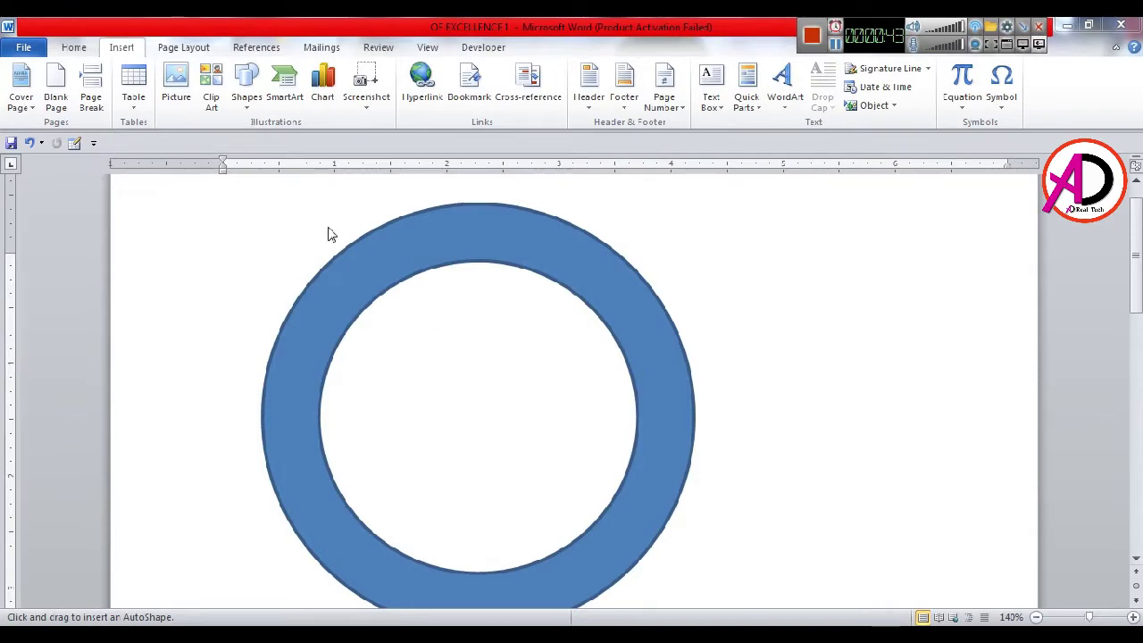
pyautogui.click(250, 97)
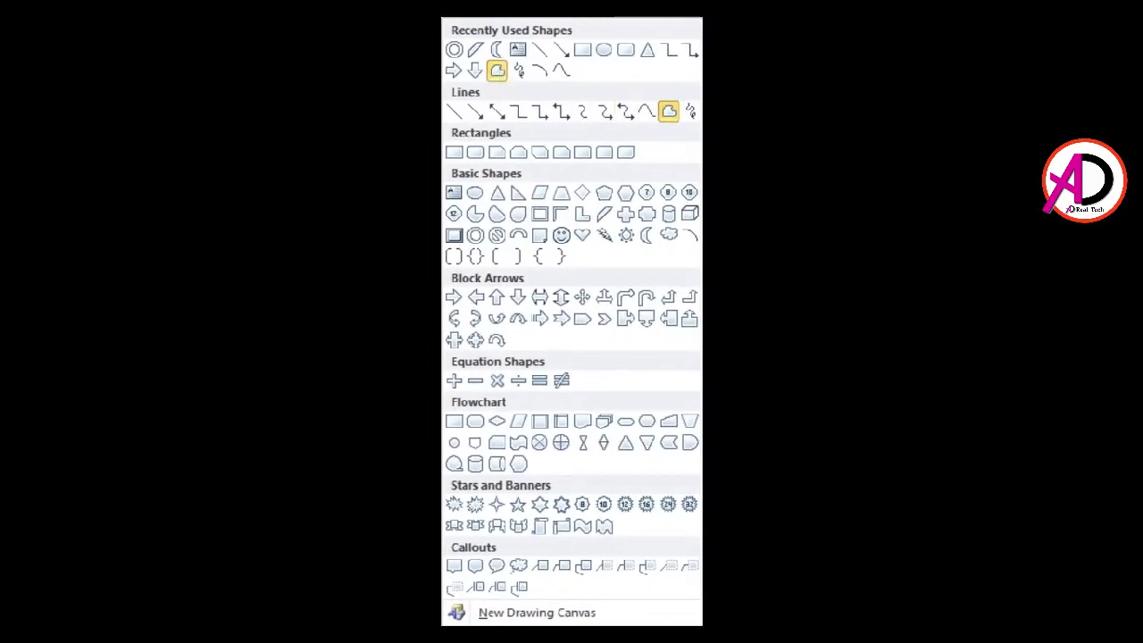
# - Trace a Λ outline inside the ring with the Freeform tool, removing a misplaced point
pyautogui.click(498, 72)
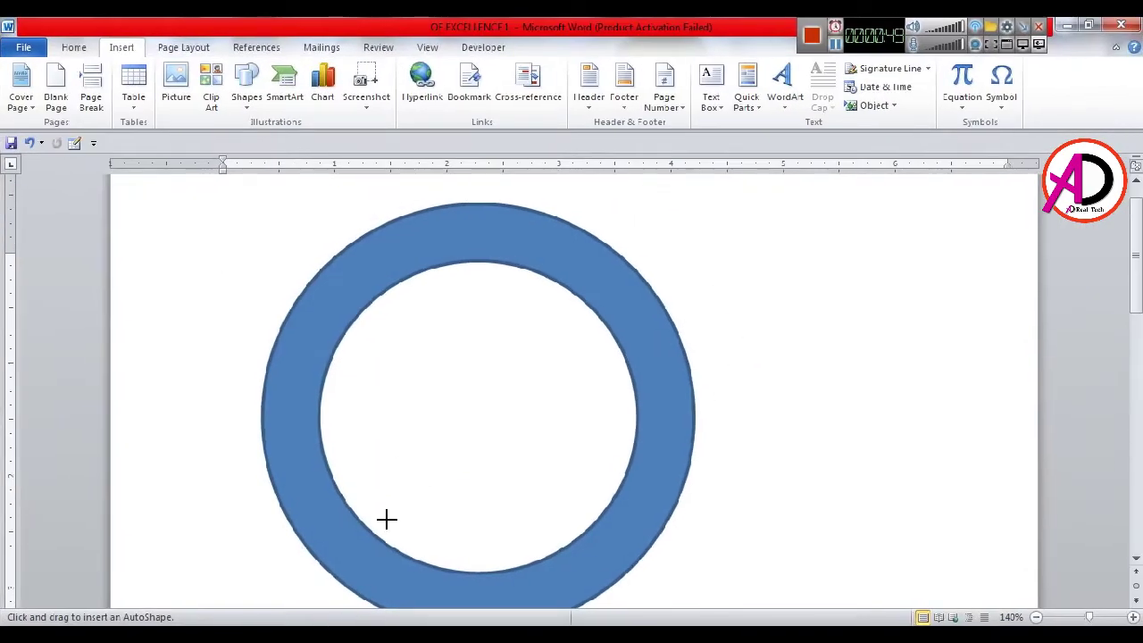
pyautogui.moveTo(376, 509); pyautogui.dragTo(465, 282)
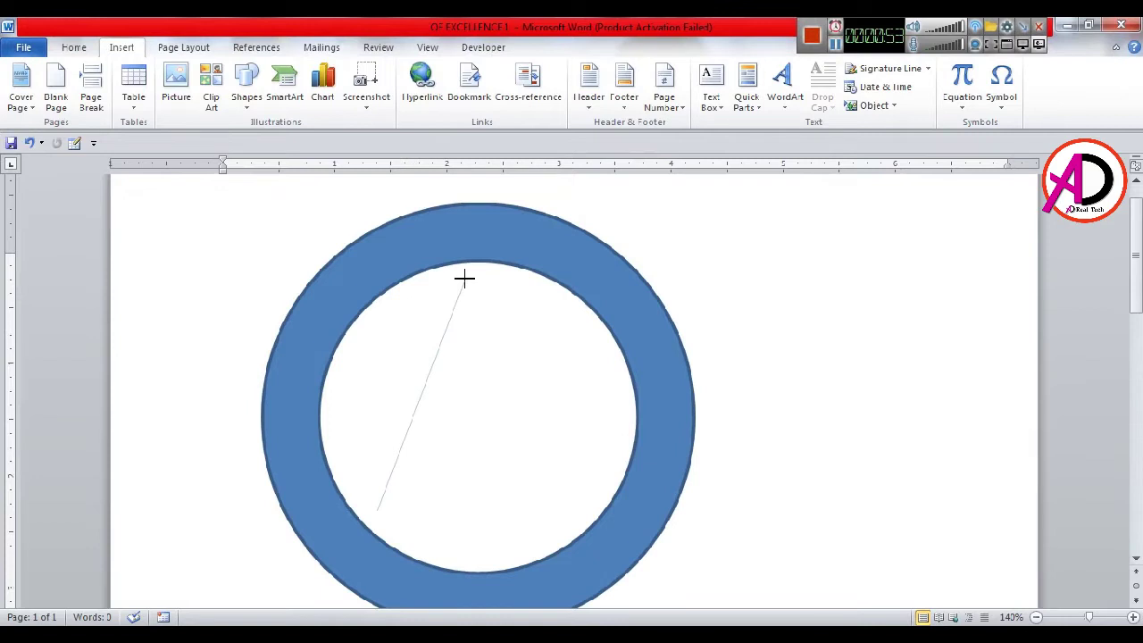
pyautogui.moveTo(533, 432); pyautogui.dragTo(565, 481)
pyautogui.press('BackSpace')
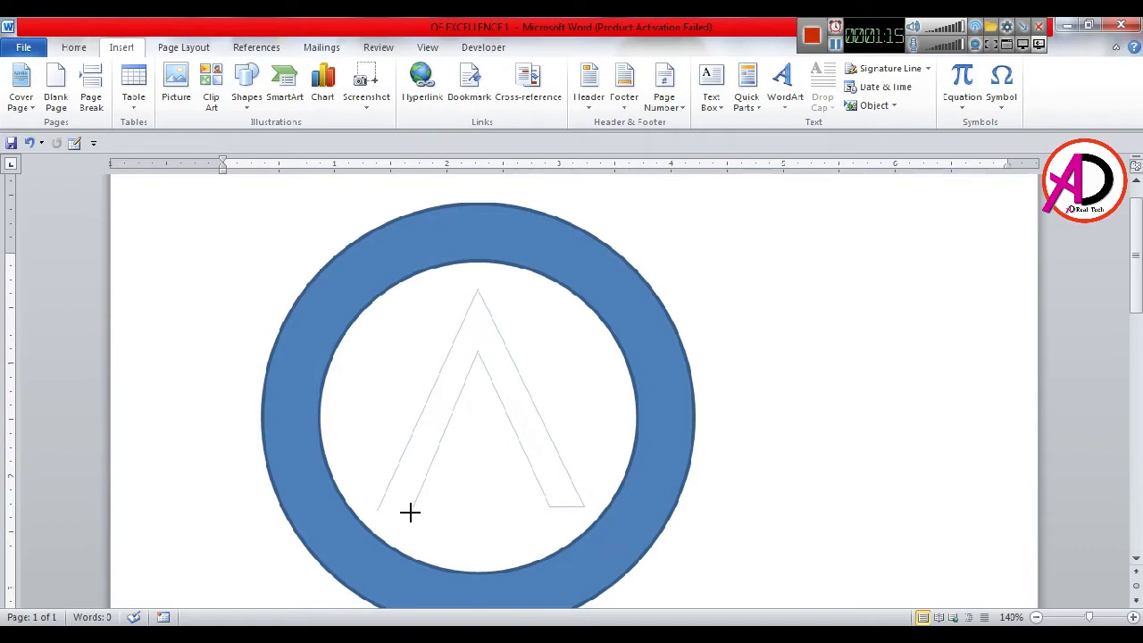
# - Close the Λ into a solid blue shape and widen it to 1.95 inches
pyautogui.click(374, 512)
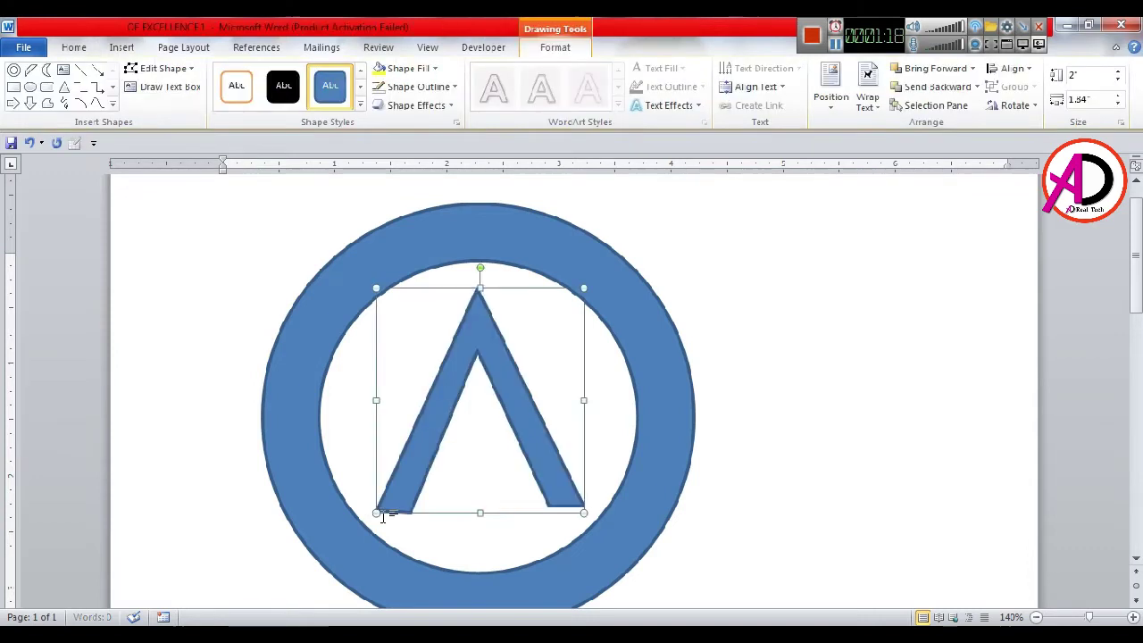
pyautogui.click(795, 507)
pyautogui.click(430, 433)
pyautogui.moveTo(584, 401); pyautogui.dragTo(589, 401)
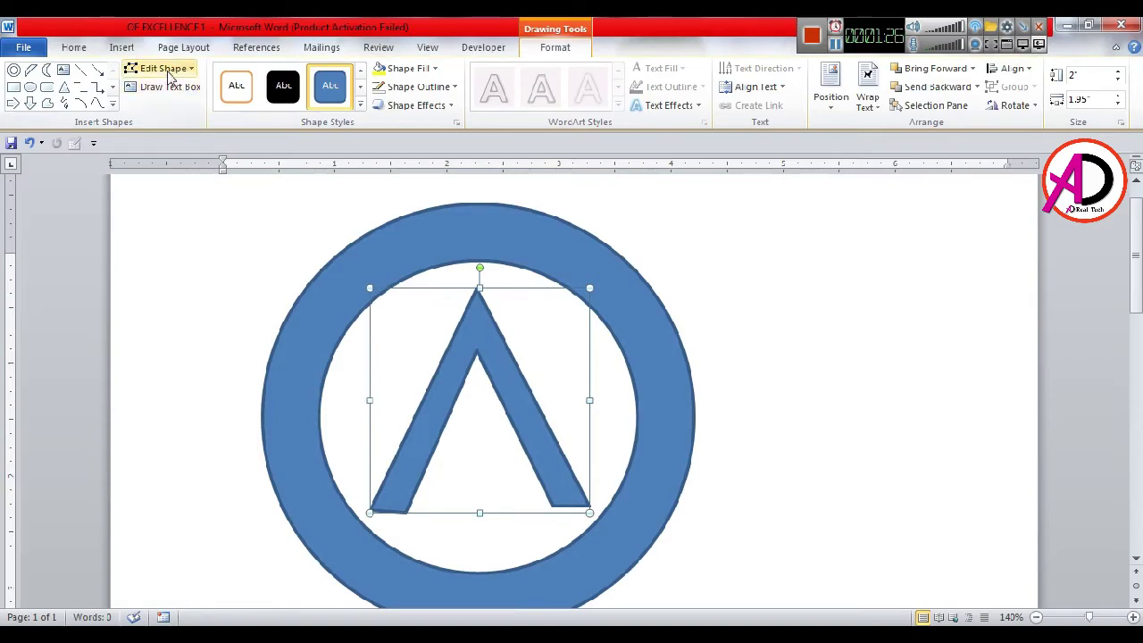
# - Lower the Λ's inner apex vertex using Edit Points
pyautogui.click(159, 69)
pyautogui.click(483, 331)
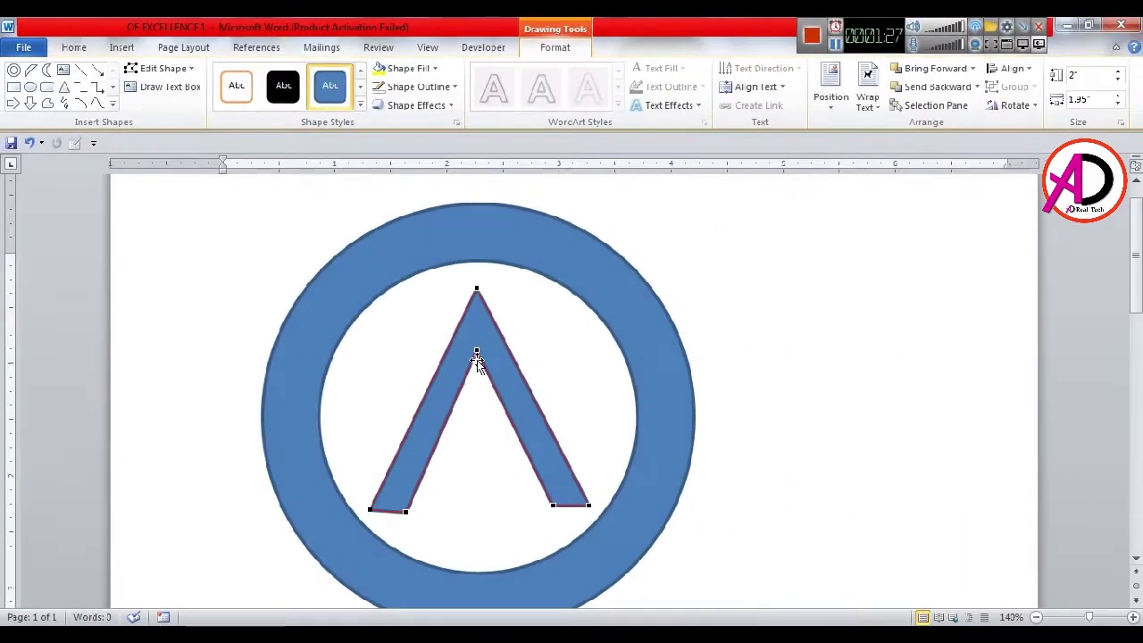
pyautogui.moveTo(477, 352); pyautogui.dragTo(478, 361)
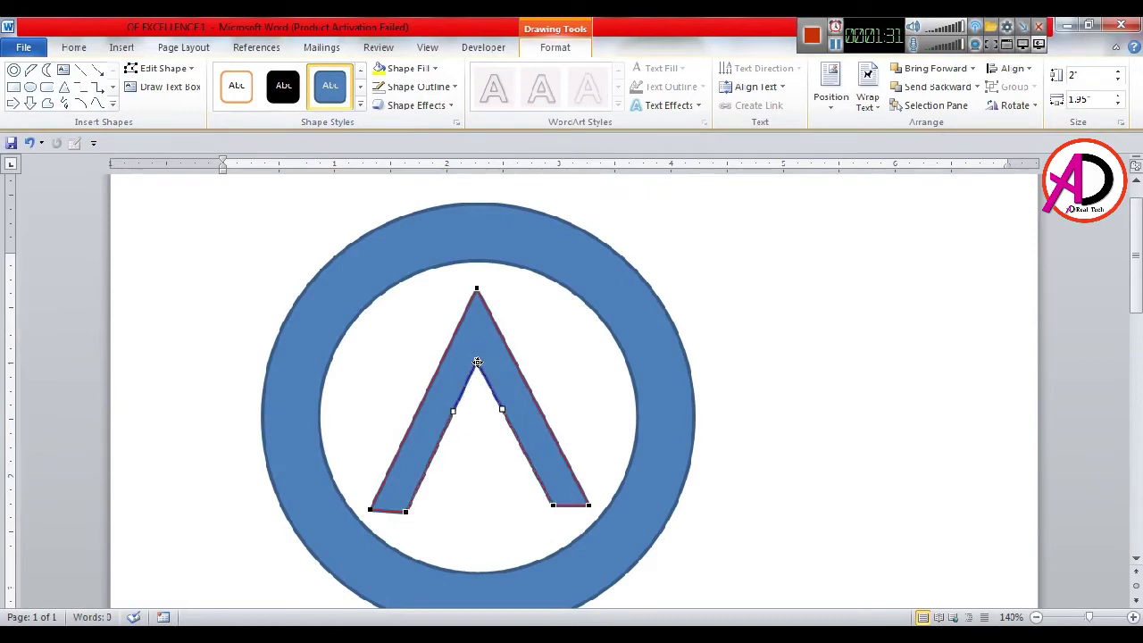
pyautogui.click(441, 499)
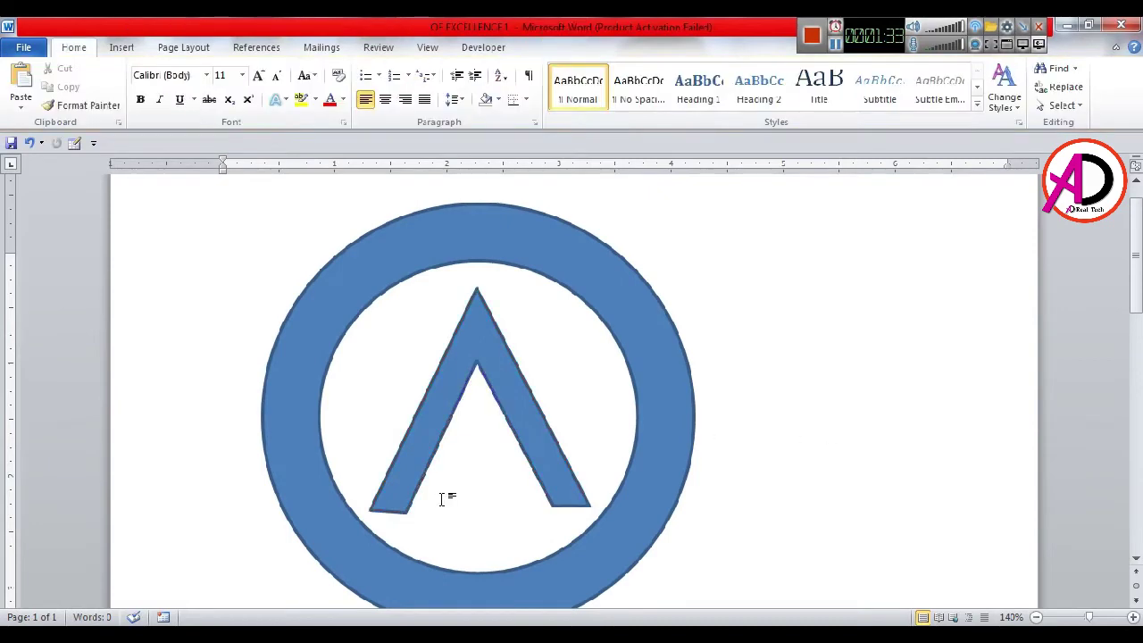
pyautogui.click(549, 438)
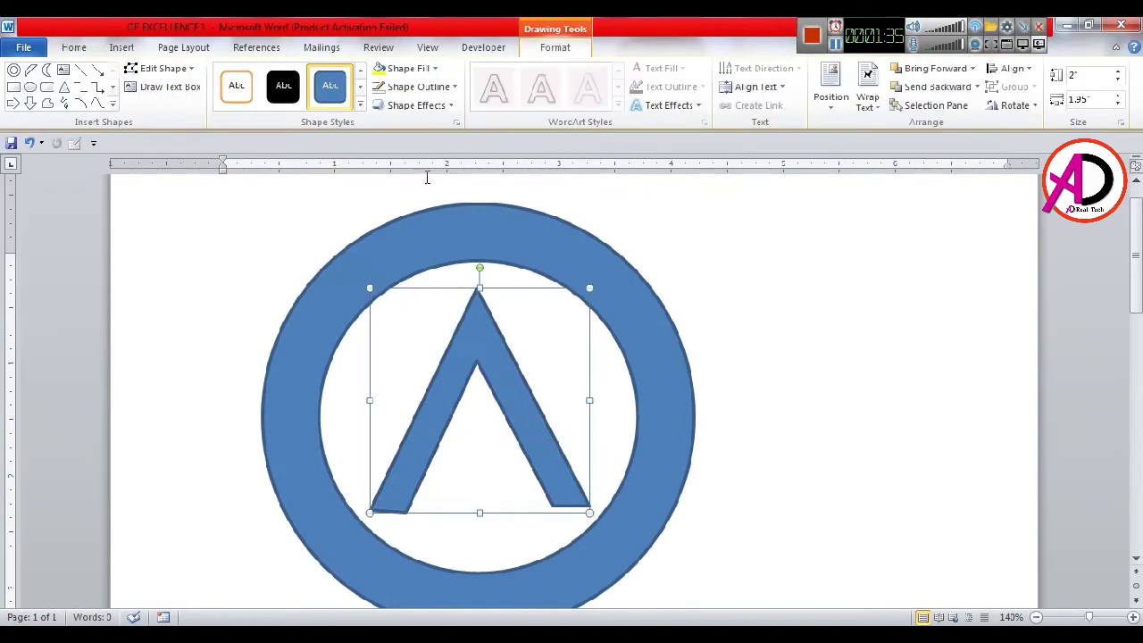
# - Give the Λ a gradient fill with pink stops in Format Shape
pyautogui.click(434, 68)
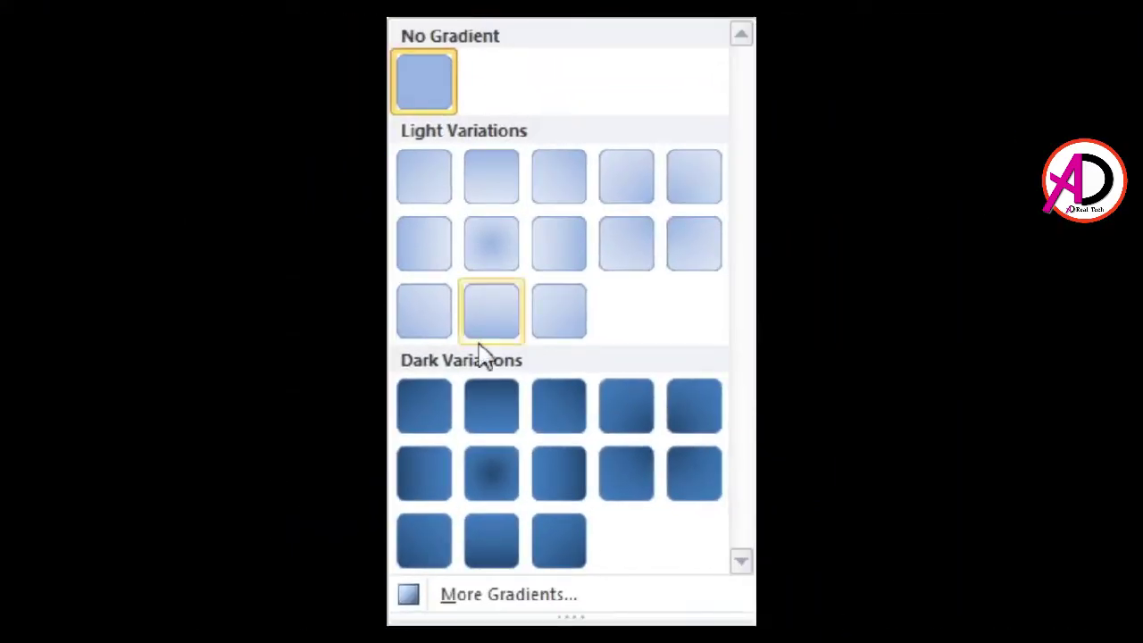
pyautogui.click(564, 608)
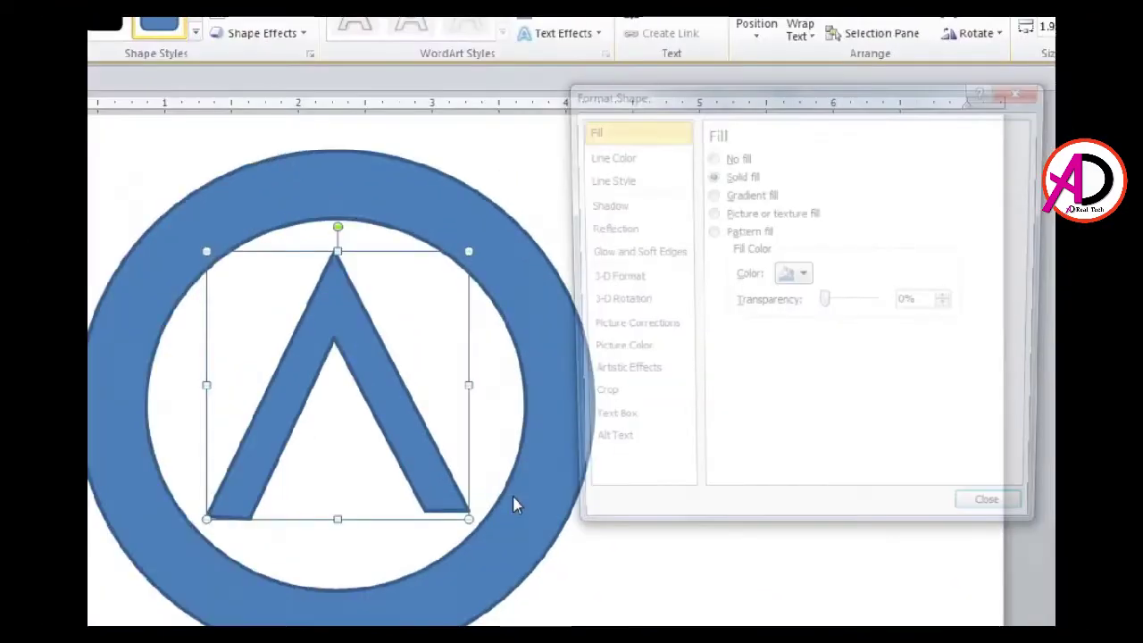
pyautogui.click(448, 138)
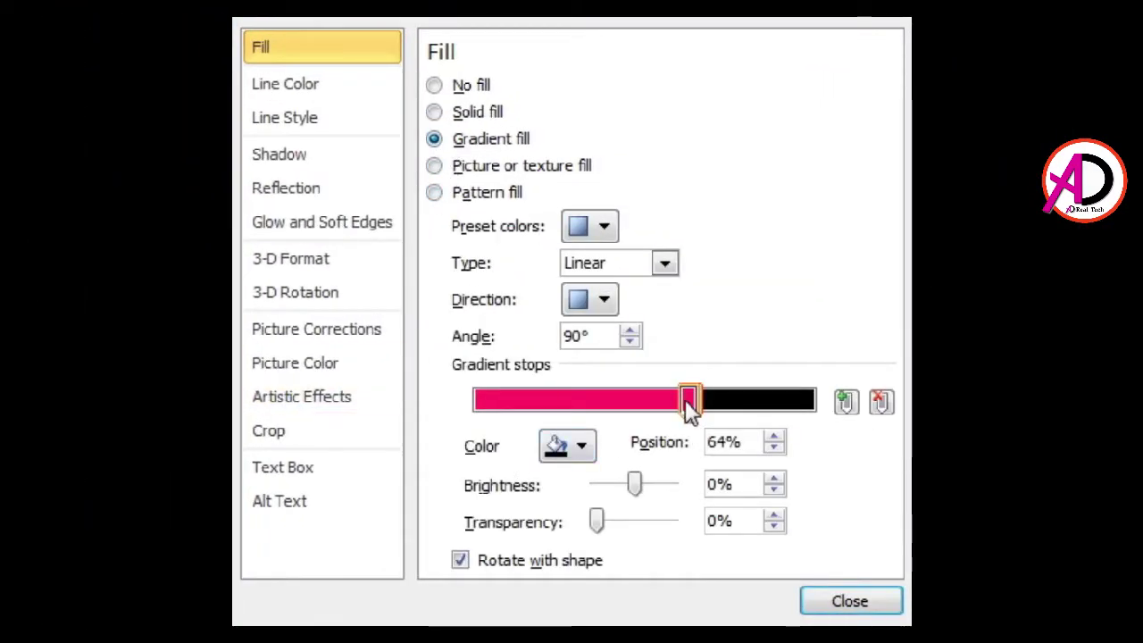
pyautogui.click(581, 445)
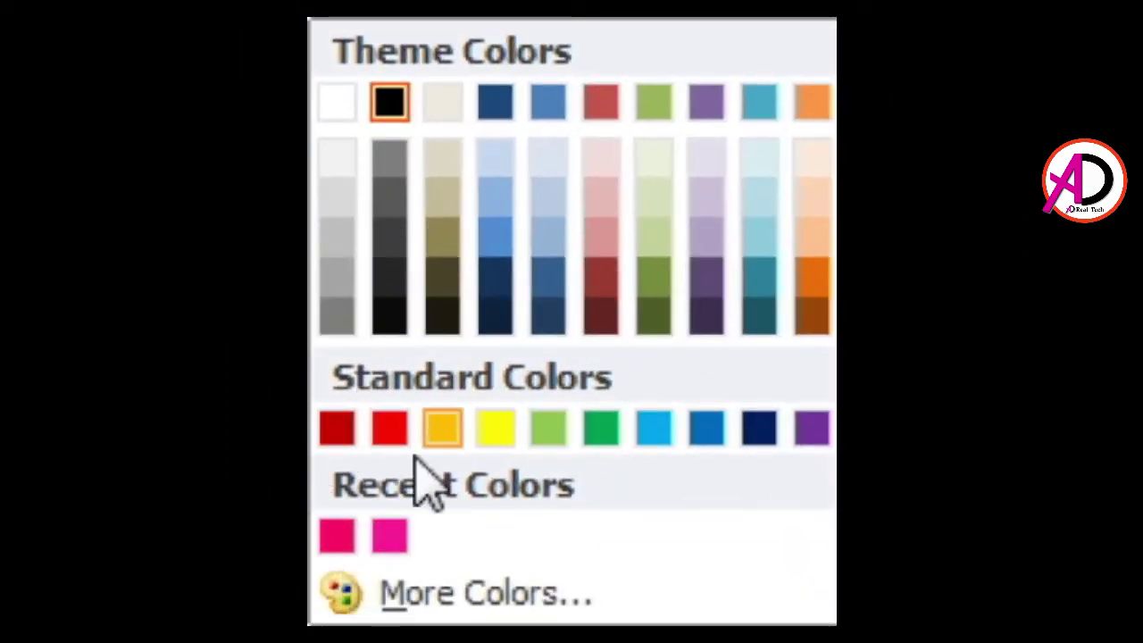
pyautogui.click(390, 536)
pyautogui.moveTo(695, 425)
pyautogui.mouseDown()
pyautogui.moveTo(462, 420)
pyautogui.moveTo(623, 429)
pyautogui.mouseUp()
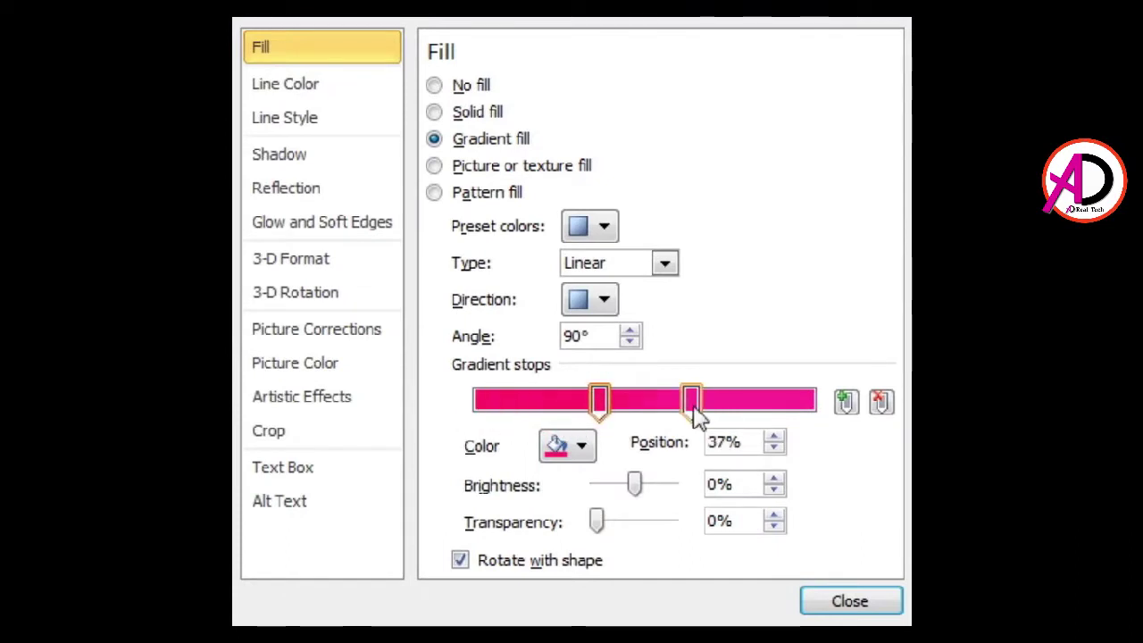
pyautogui.moveTo(693, 404)
pyautogui.mouseDown()
pyautogui.moveTo(816, 416)
pyautogui.moveTo(793, 415)
pyautogui.mouseUp()
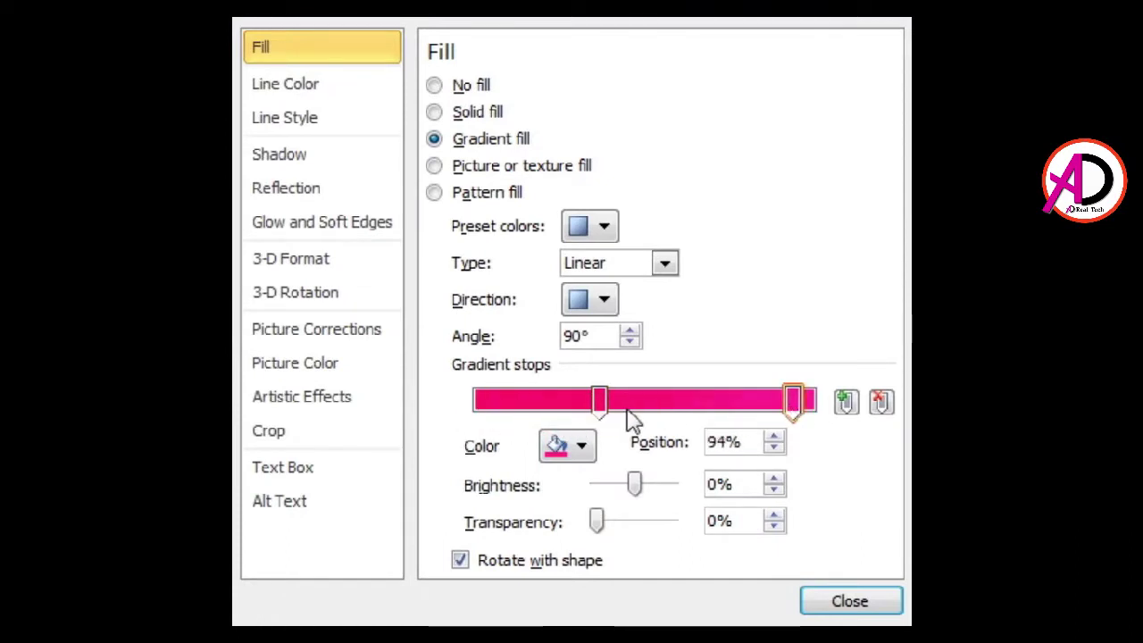
pyautogui.moveTo(599, 413)
pyautogui.mouseDown()
pyautogui.moveTo(467, 421)
pyautogui.moveTo(475, 427)
pyautogui.mouseUp()
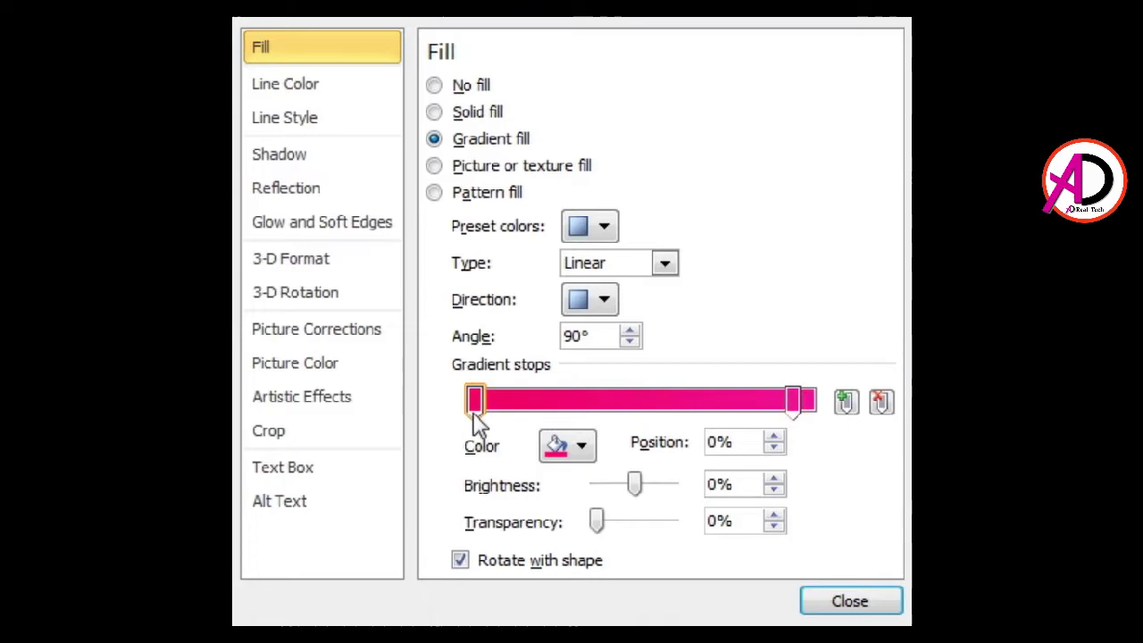
pyautogui.click(563, 451)
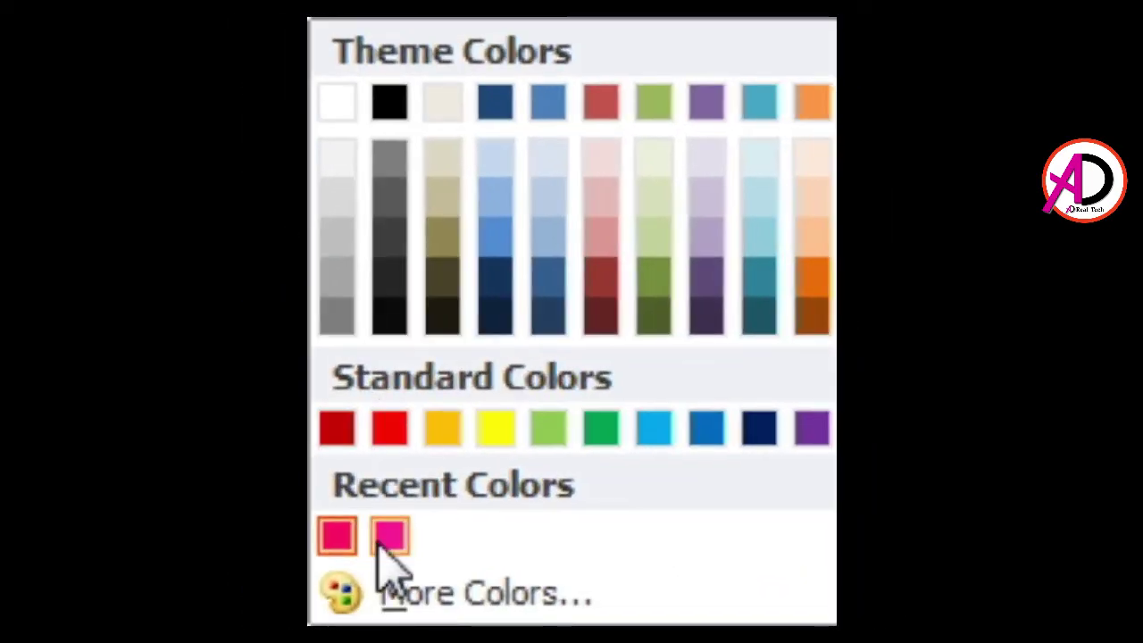
pyautogui.click(391, 536)
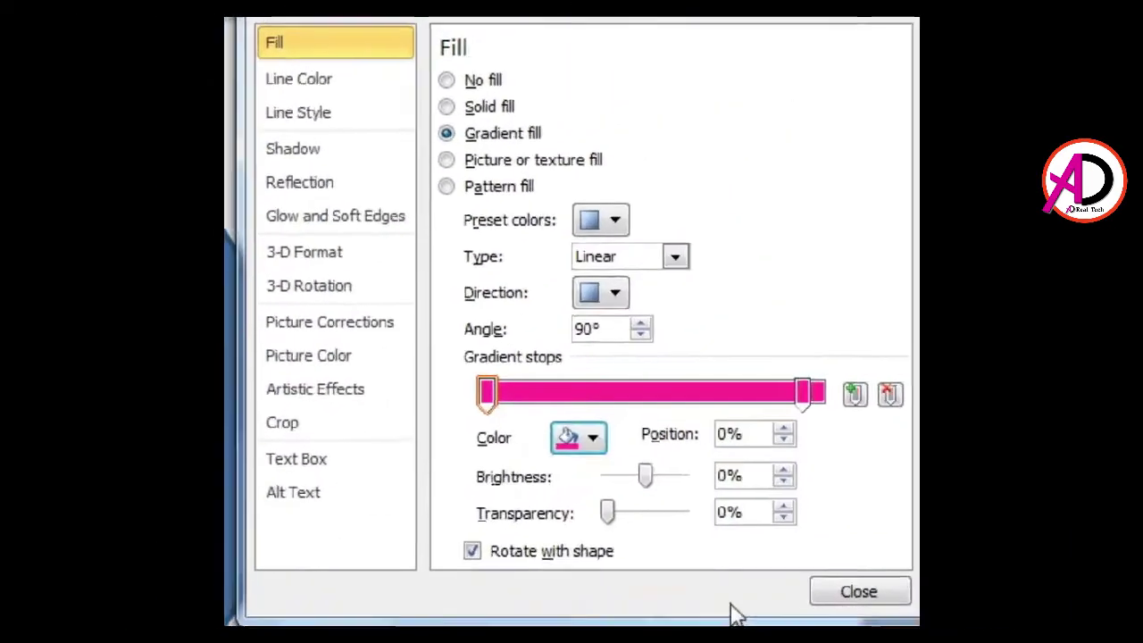
# - Make the end stop black, push the pink-black boundary to about 65%, and angle it 110°
pyautogui.click(804, 400)
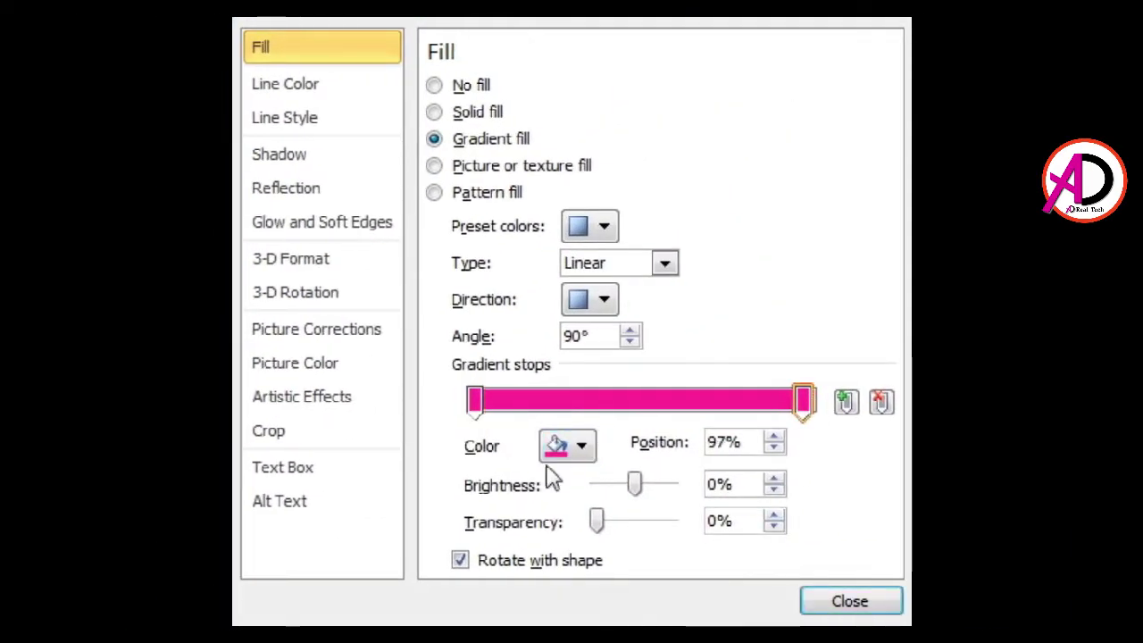
pyautogui.click(583, 447)
pyautogui.click(569, 498)
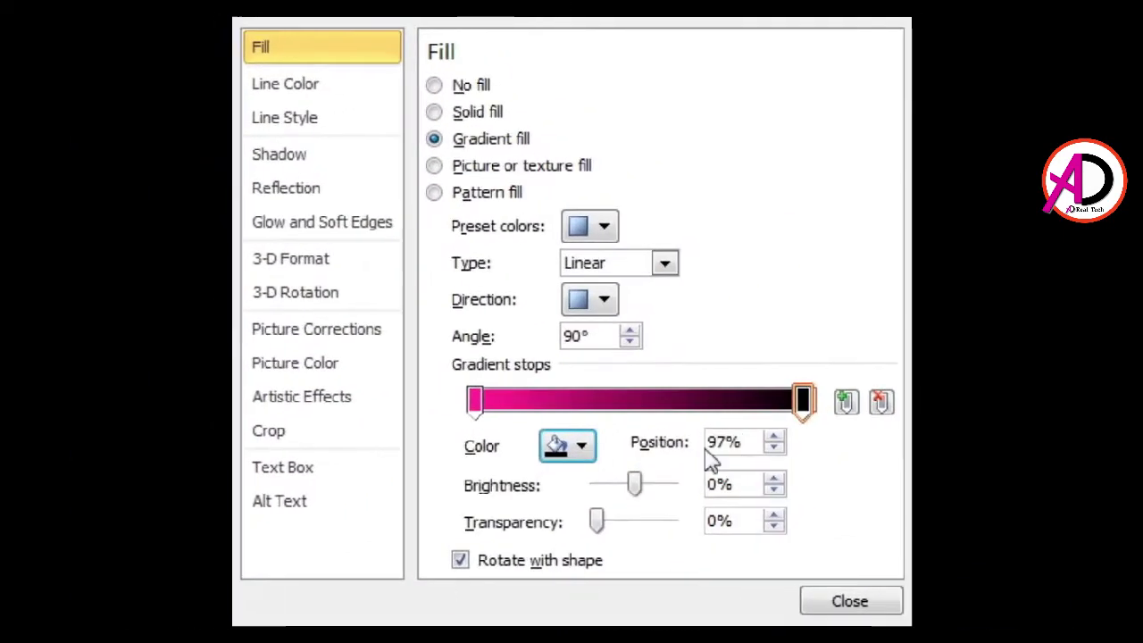
pyautogui.moveTo(809, 400); pyautogui.dragTo(722, 413)
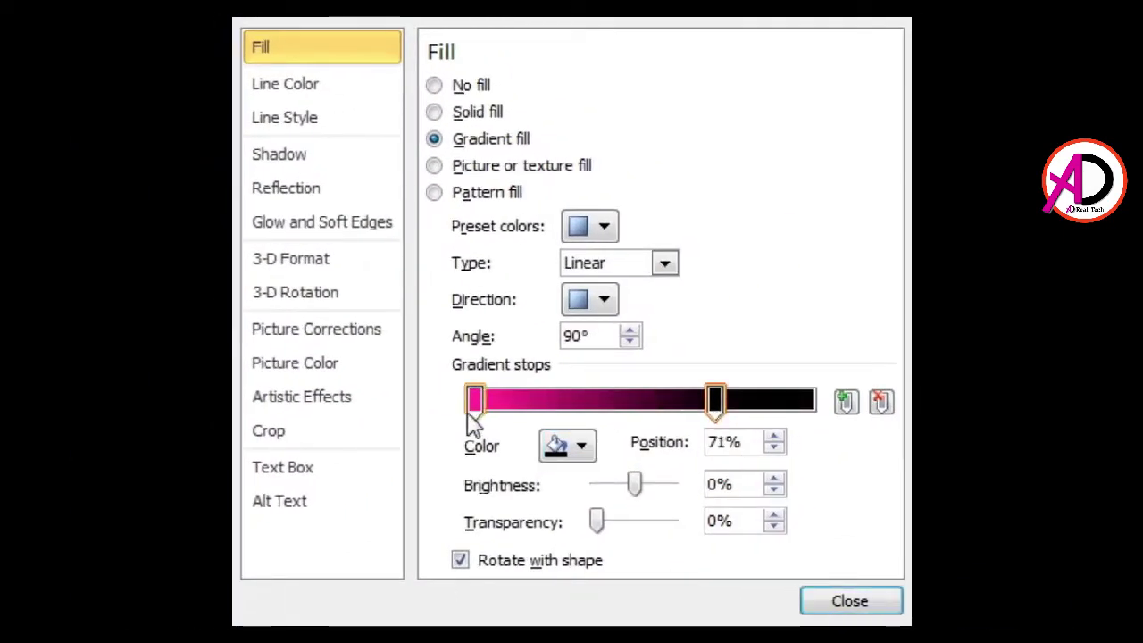
pyautogui.moveTo(474, 407)
pyautogui.mouseDown()
pyautogui.moveTo(634, 424)
pyautogui.moveTo(686, 411)
pyautogui.moveTo(678, 419)
pyautogui.mouseUp()
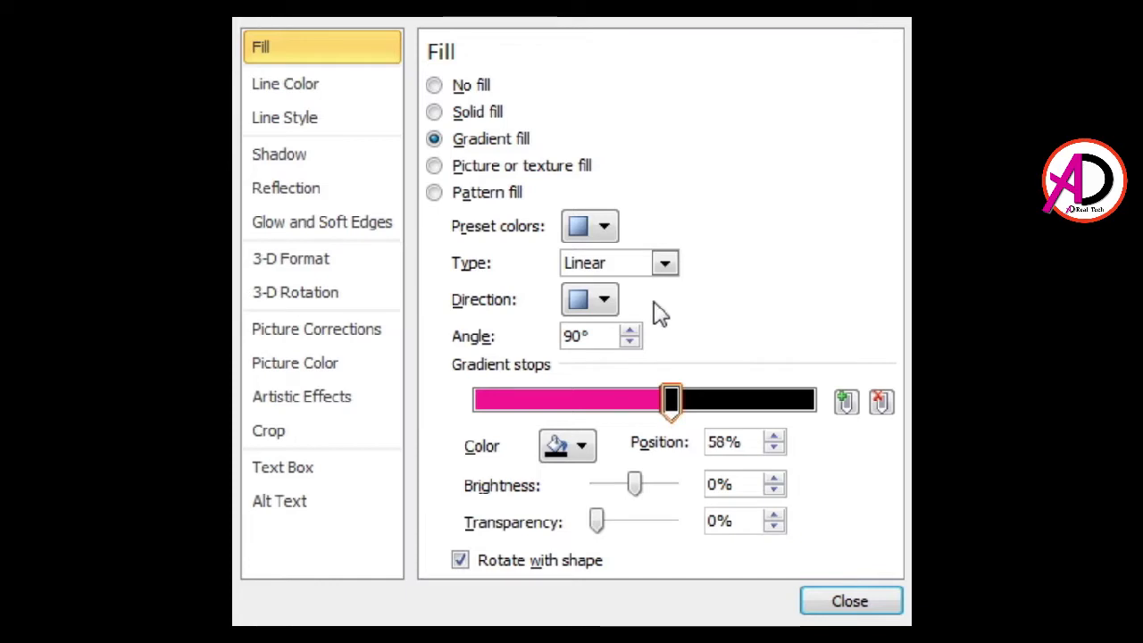
pyautogui.click(630, 330)
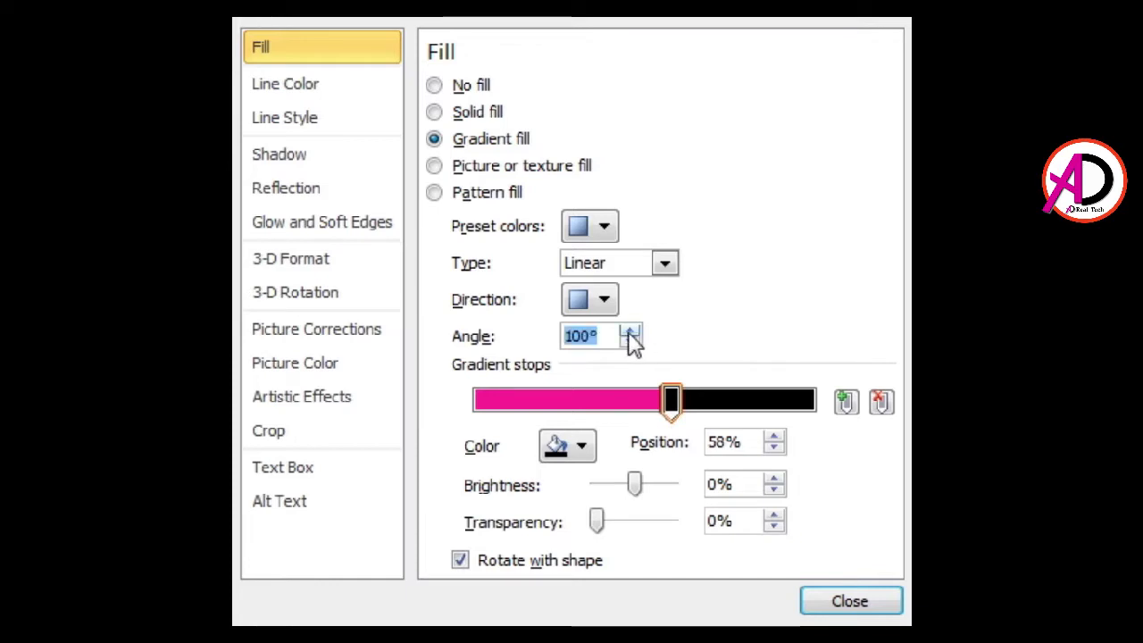
pyautogui.click(630, 334)
pyautogui.moveTo(676, 407); pyautogui.dragTo(700, 413)
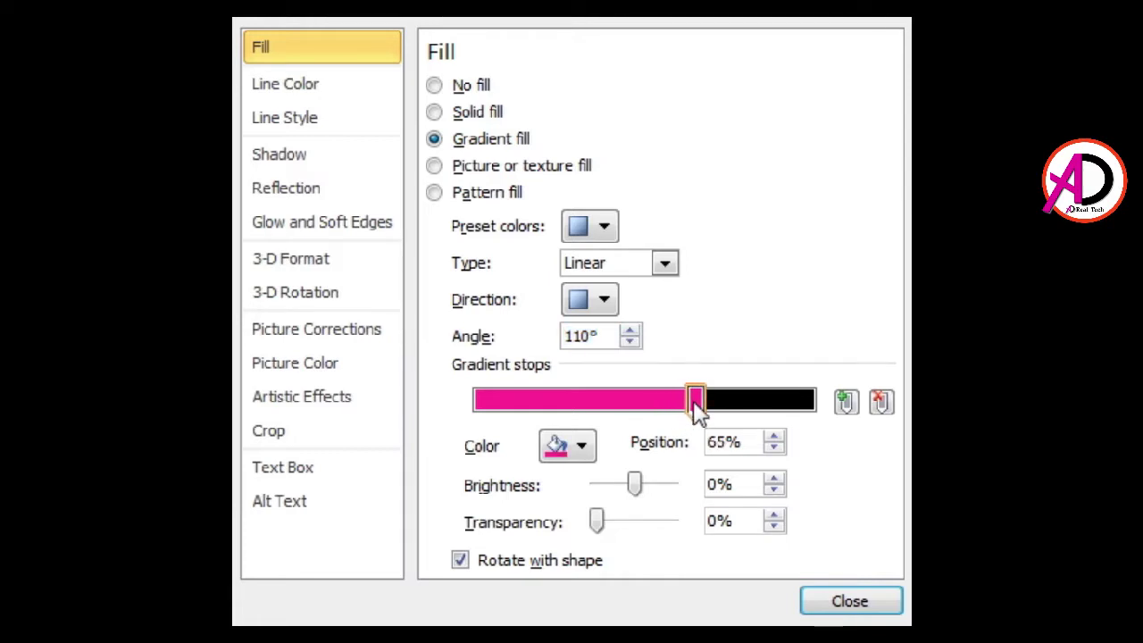
pyautogui.click(853, 603)
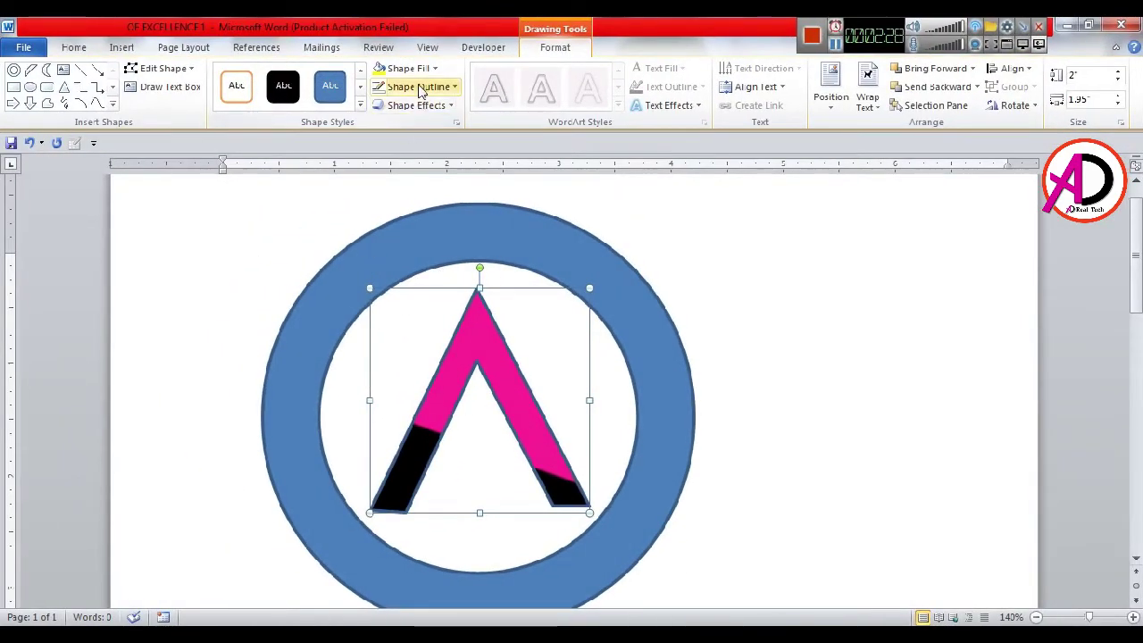
# - Set the pink-and-black A's Shape Outline to No Outline
pyautogui.click(420, 87)
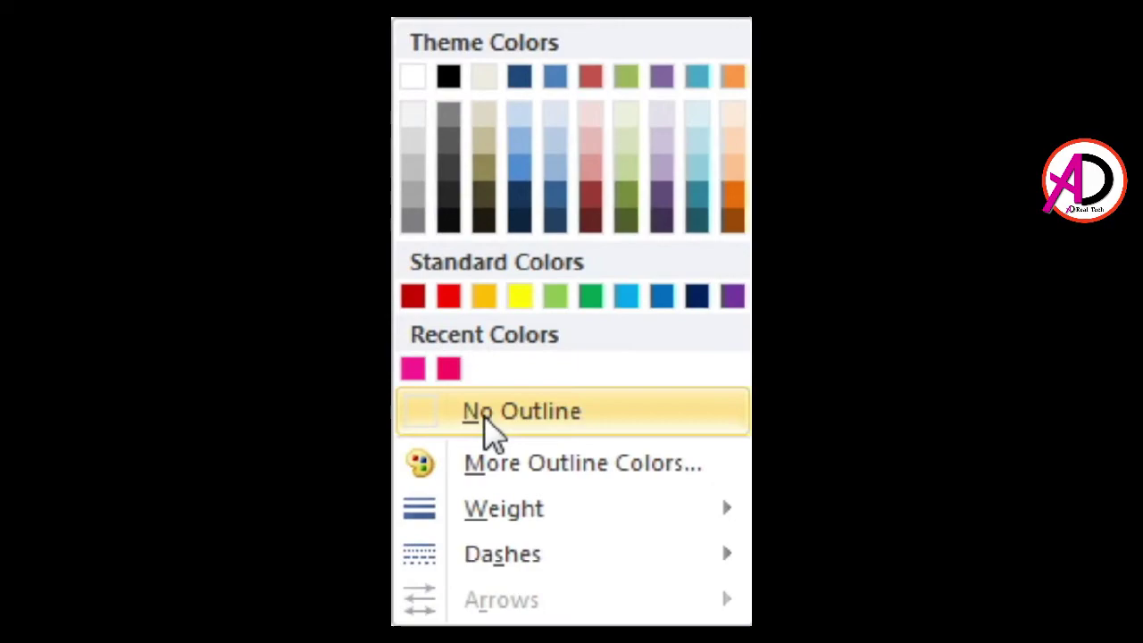
pyautogui.click(491, 427)
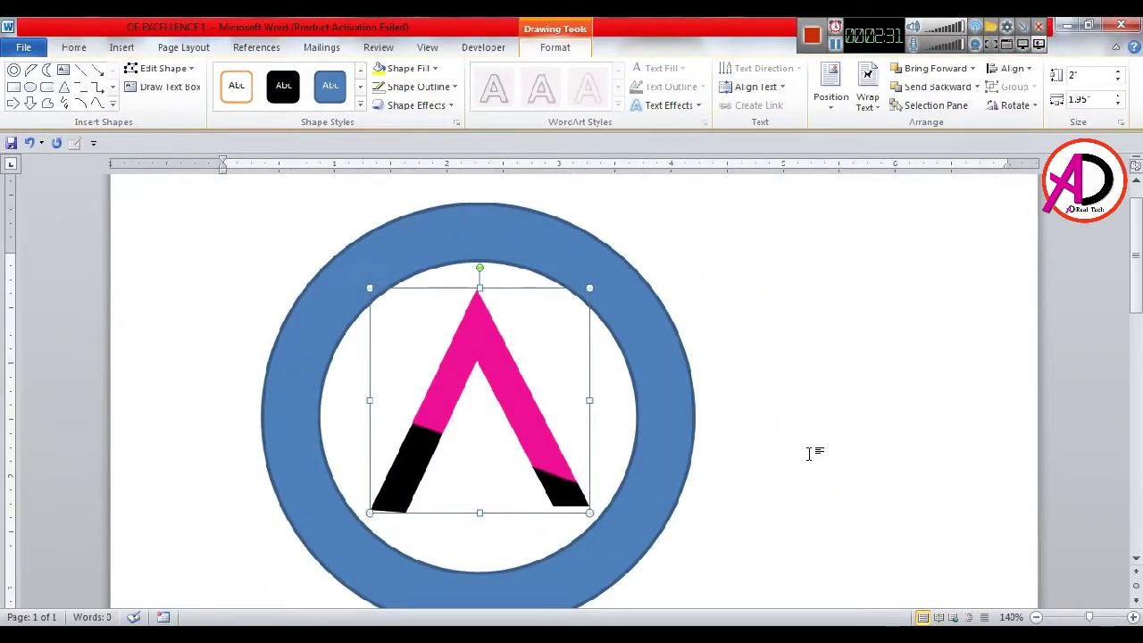
pyautogui.click(809, 454)
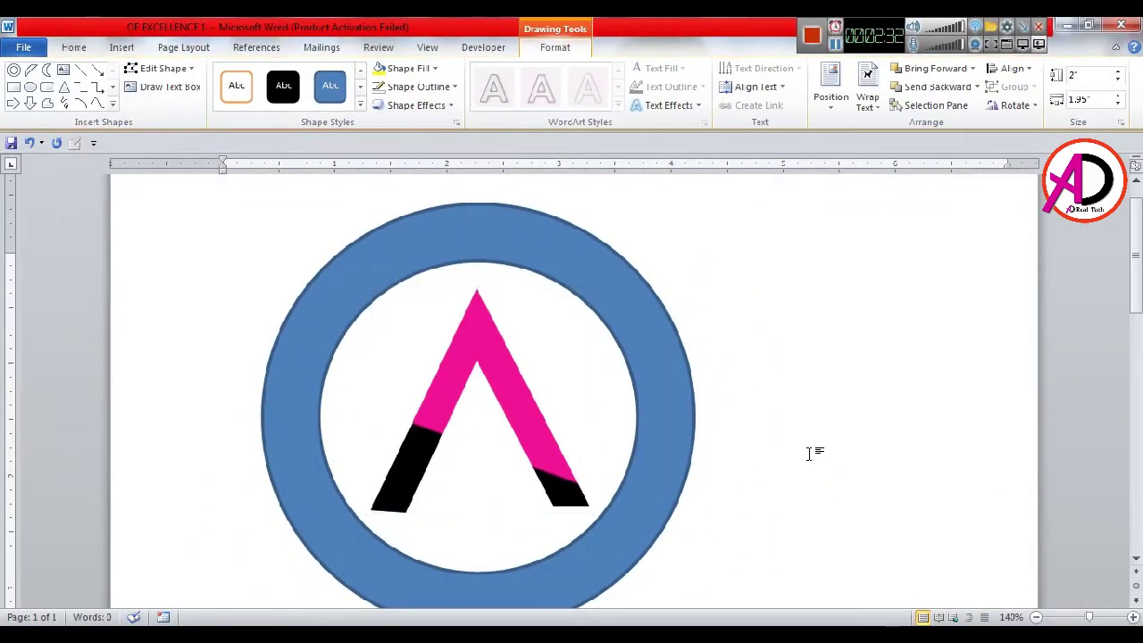
# - Select the Moon shape from the Insert Shapes gallery
pyautogui.click(122, 47)
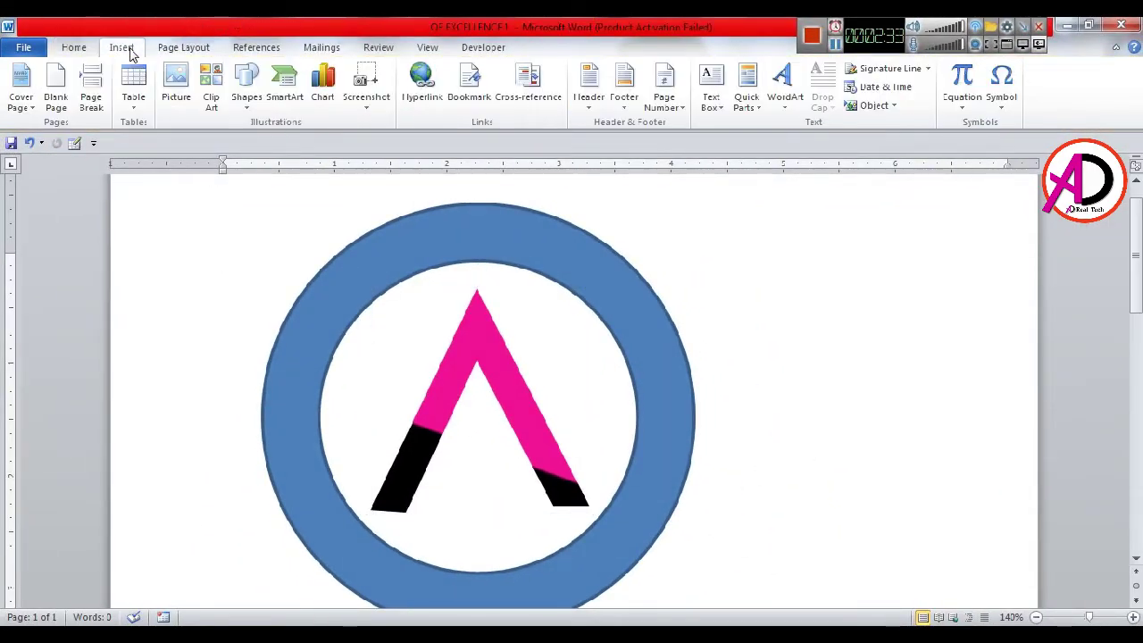
pyautogui.click(249, 83)
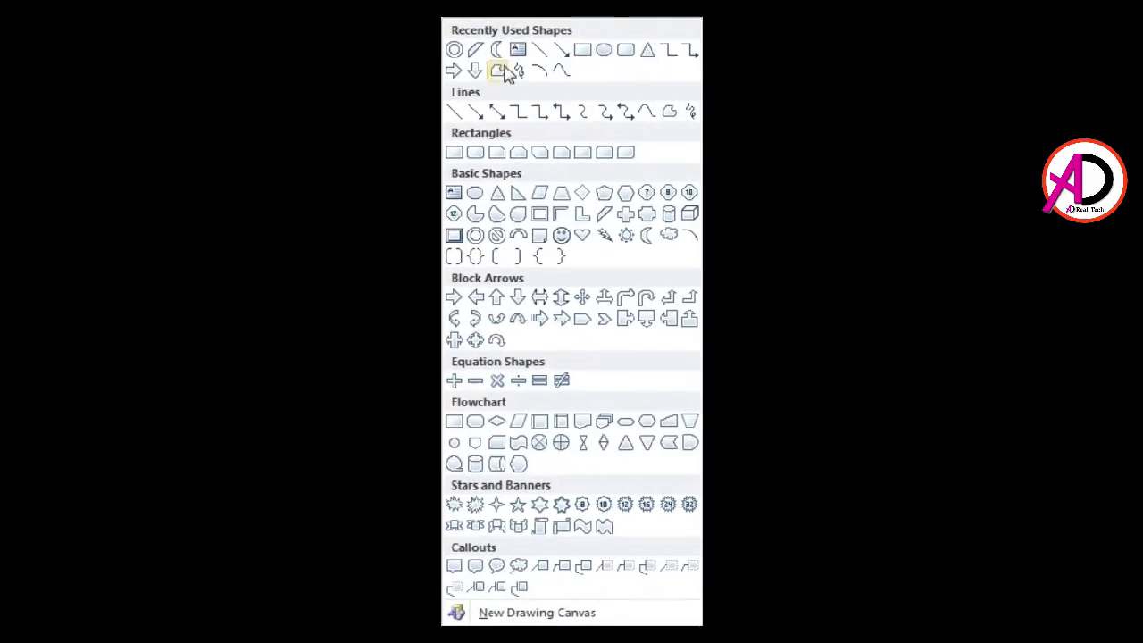
pyautogui.click(496, 50)
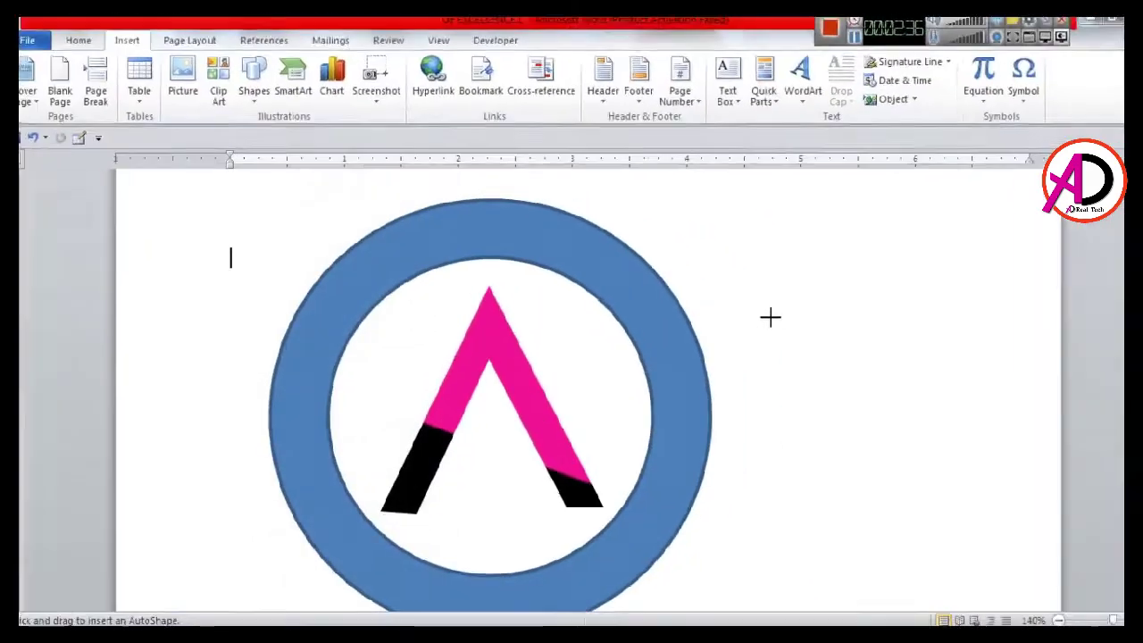
# - Draw a crescent moon, rotate it about 45°, and move it thickened over the A
pyautogui.moveTo(757, 324); pyautogui.dragTo(867, 515)
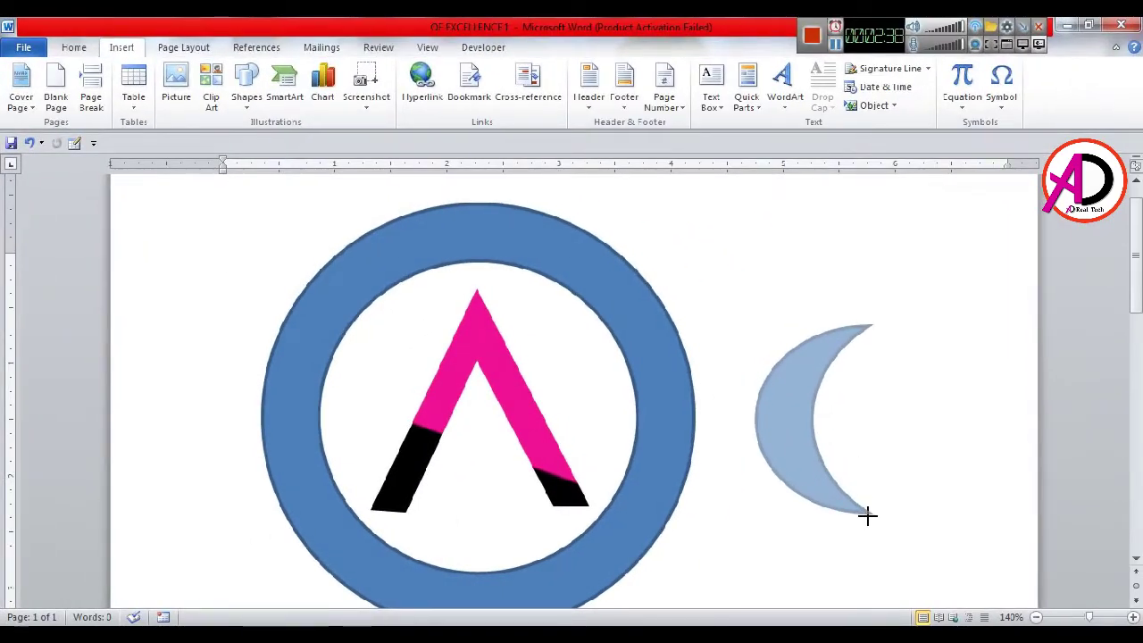
pyautogui.moveTo(808, 385)
pyautogui.mouseDown()
pyautogui.moveTo(728, 348)
pyautogui.moveTo(731, 308)
pyautogui.moveTo(623, 305)
pyautogui.mouseUp()
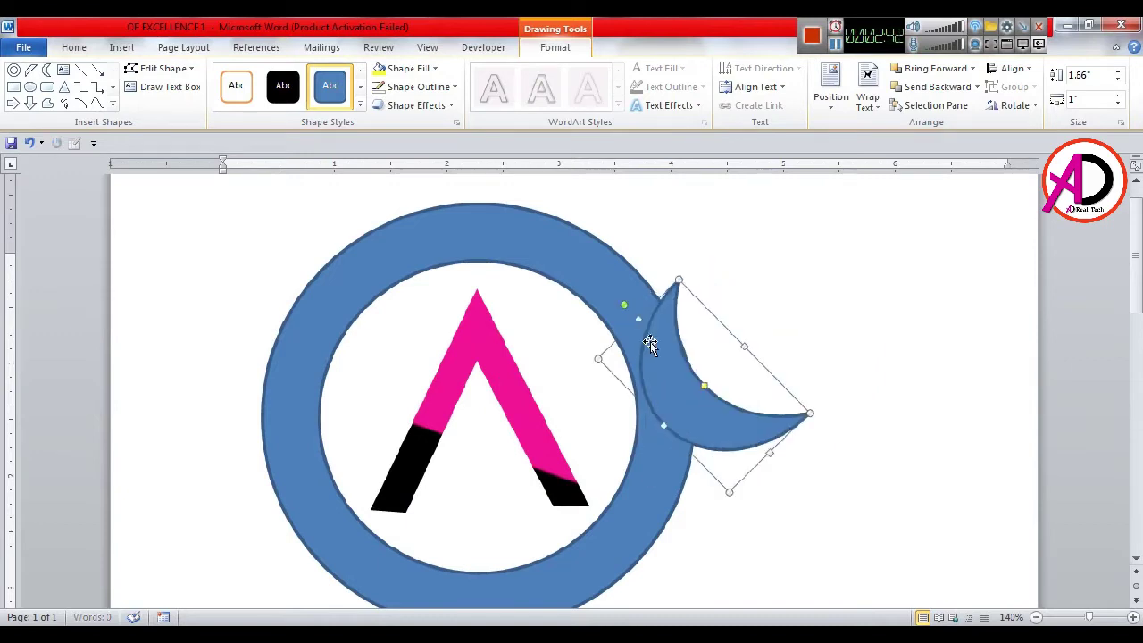
pyautogui.moveTo(699, 392)
pyautogui.mouseDown()
pyautogui.moveTo(463, 433)
pyautogui.moveTo(475, 429)
pyautogui.moveTo(456, 450)
pyautogui.mouseUp()
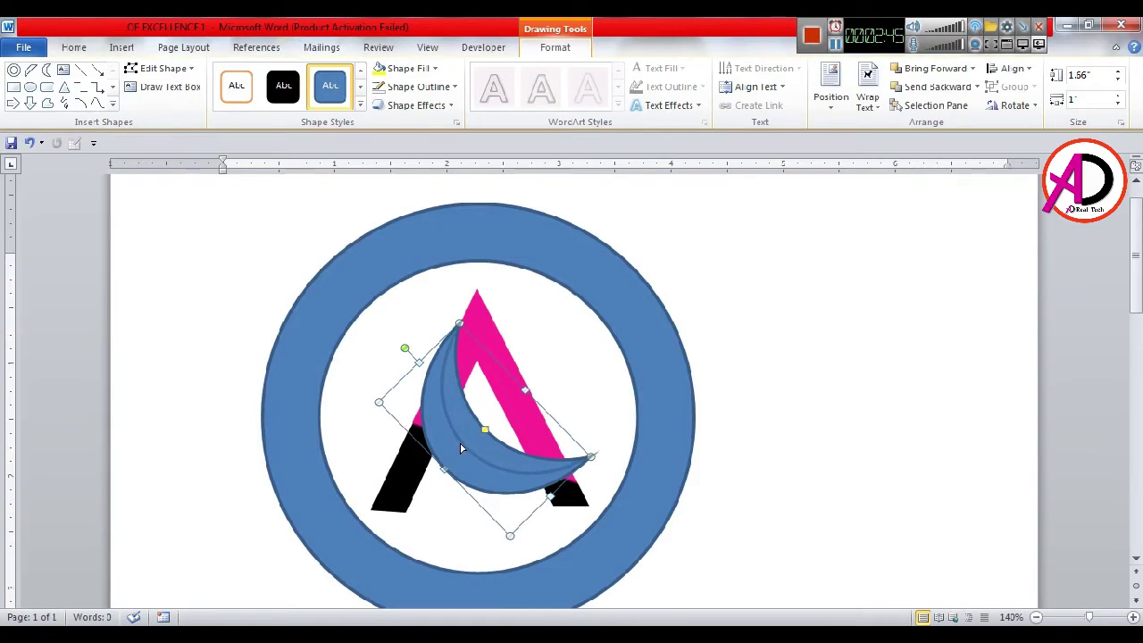
pyautogui.moveTo(506, 489)
pyautogui.mouseDown()
pyautogui.moveTo(489, 474)
pyautogui.moveTo(585, 508)
pyautogui.mouseUp()
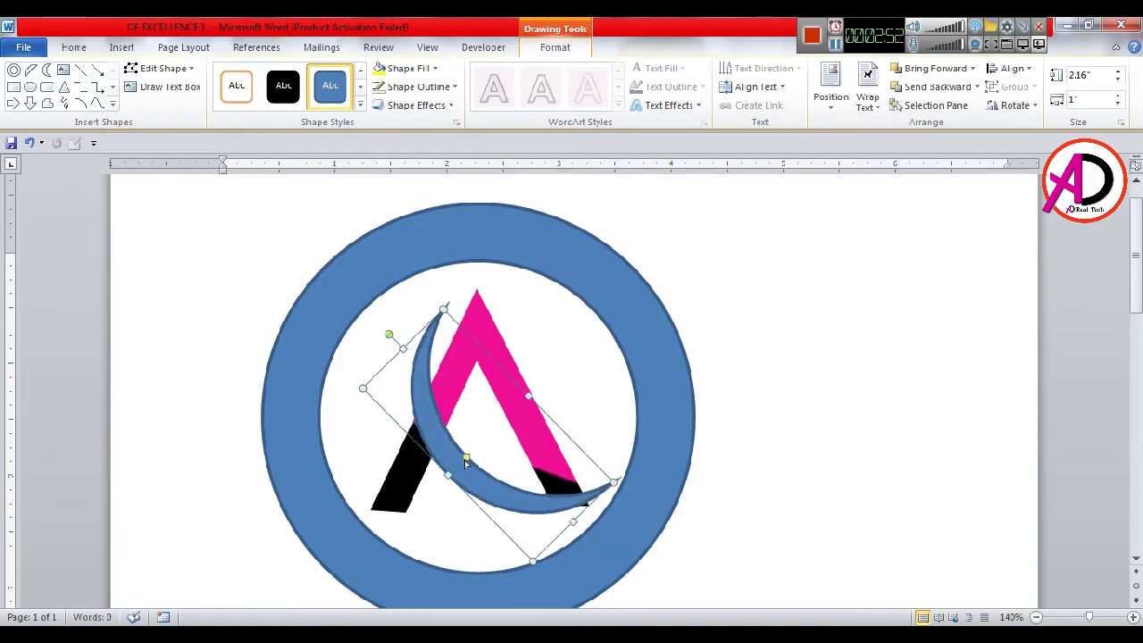
pyautogui.moveTo(465, 458); pyautogui.dragTo(472, 451)
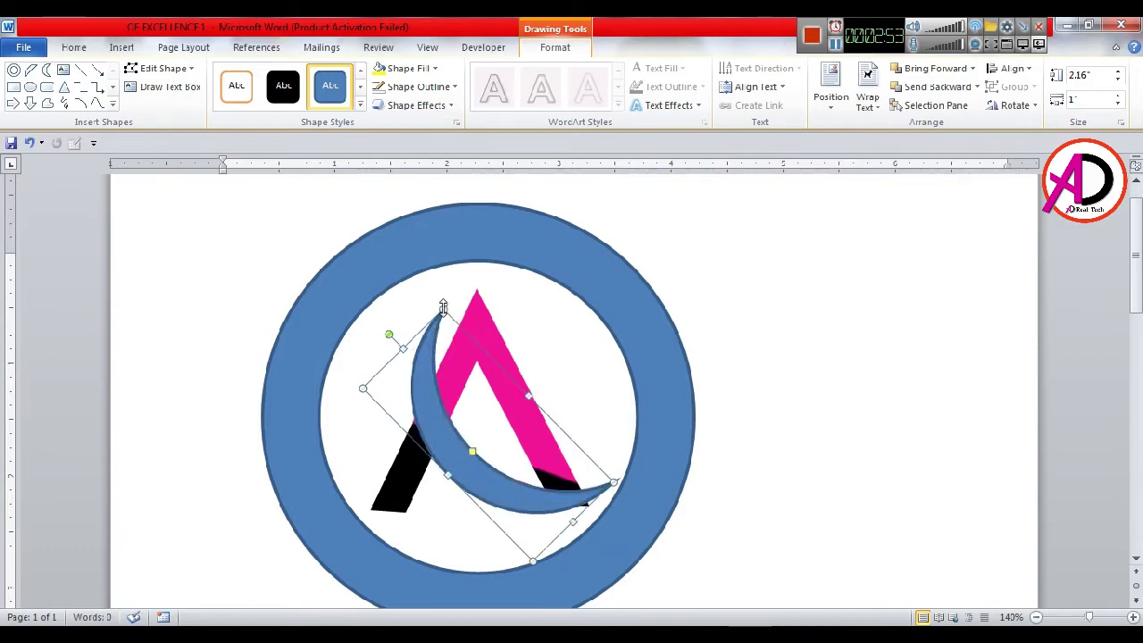
pyautogui.moveTo(529, 394)
pyautogui.mouseDown()
pyautogui.moveTo(540, 356)
pyautogui.moveTo(523, 343)
pyautogui.mouseUp()
pyautogui.moveTo(542, 483); pyautogui.dragTo(522, 477)
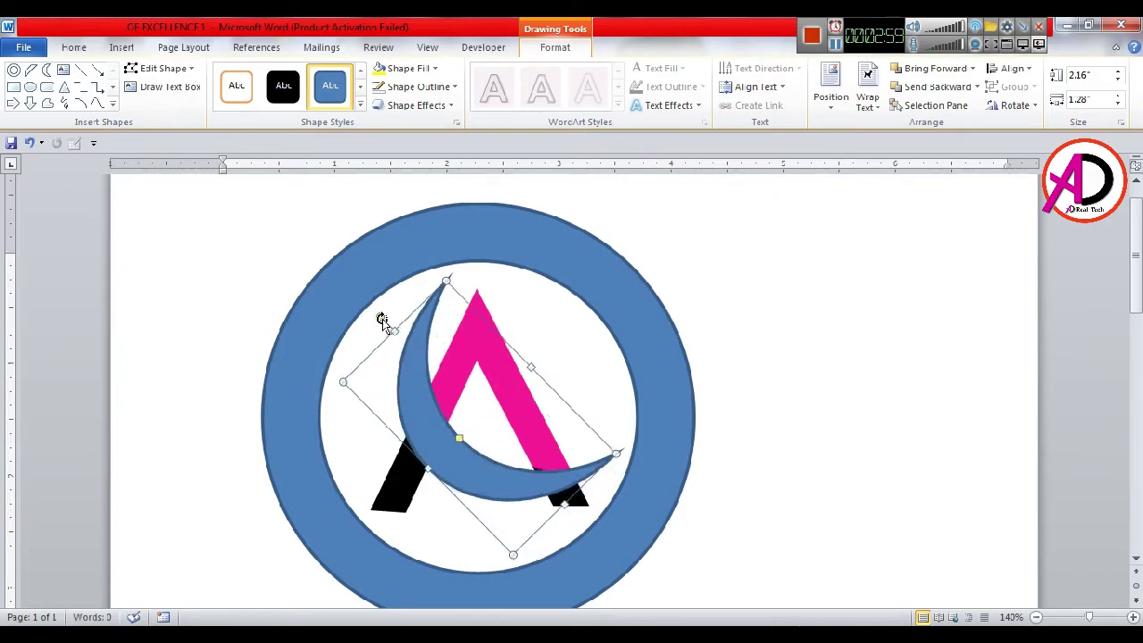
# - Fine-tune the crescent's tilt and position, resizing it to 2.04 by 1.19 inches
pyautogui.moveTo(382, 321); pyautogui.dragTo(366, 332)
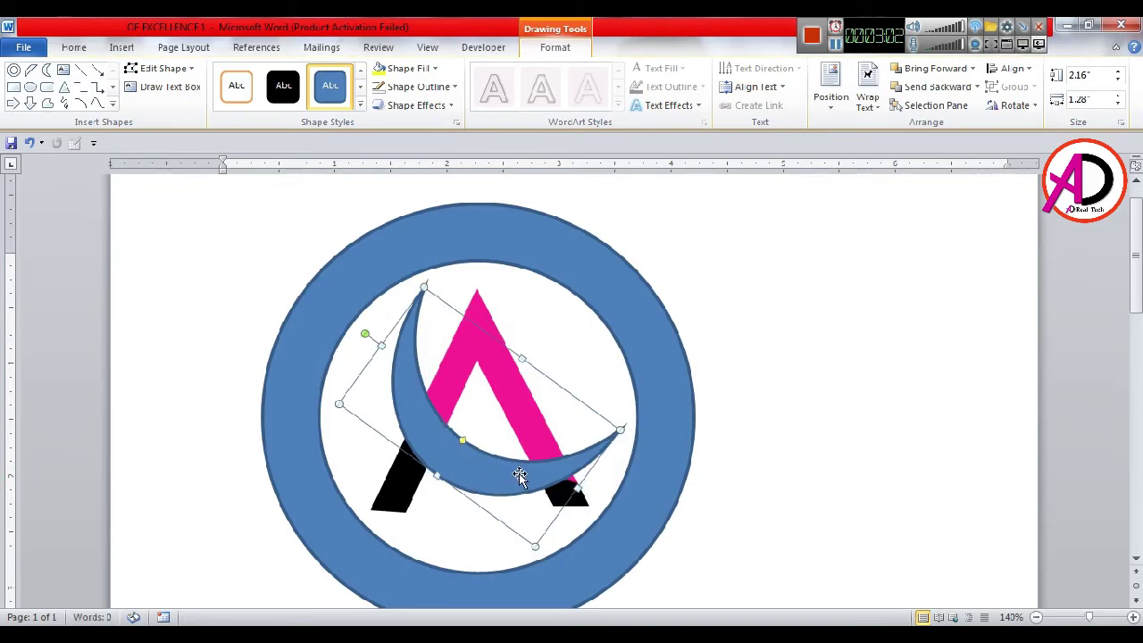
pyautogui.moveTo(442, 446); pyautogui.dragTo(459, 448)
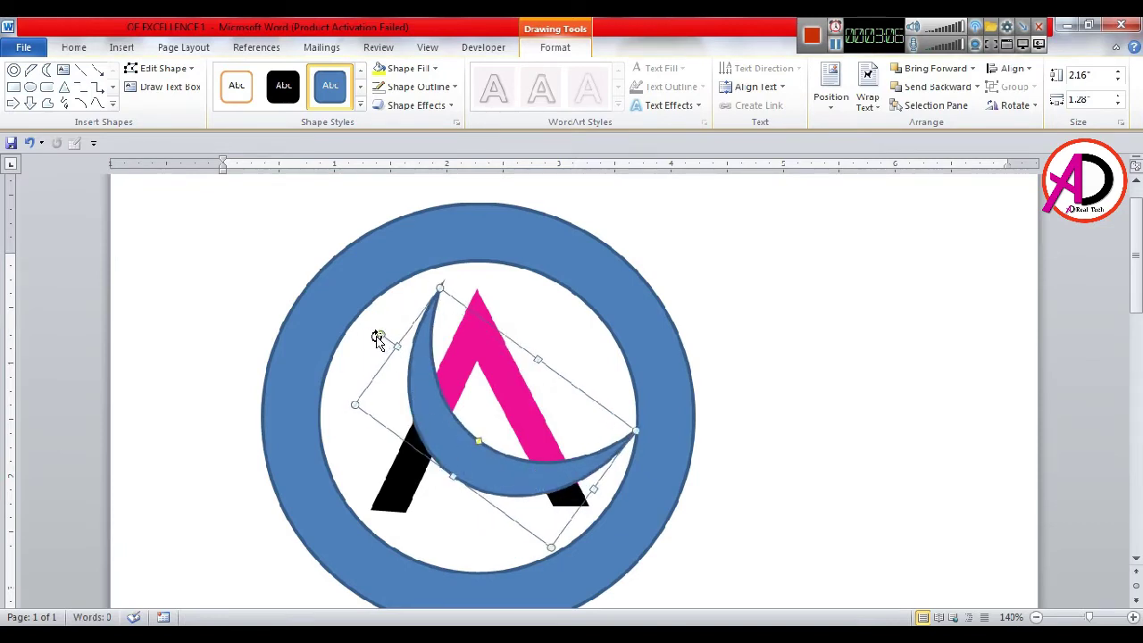
pyautogui.moveTo(376, 338); pyautogui.dragTo(368, 350)
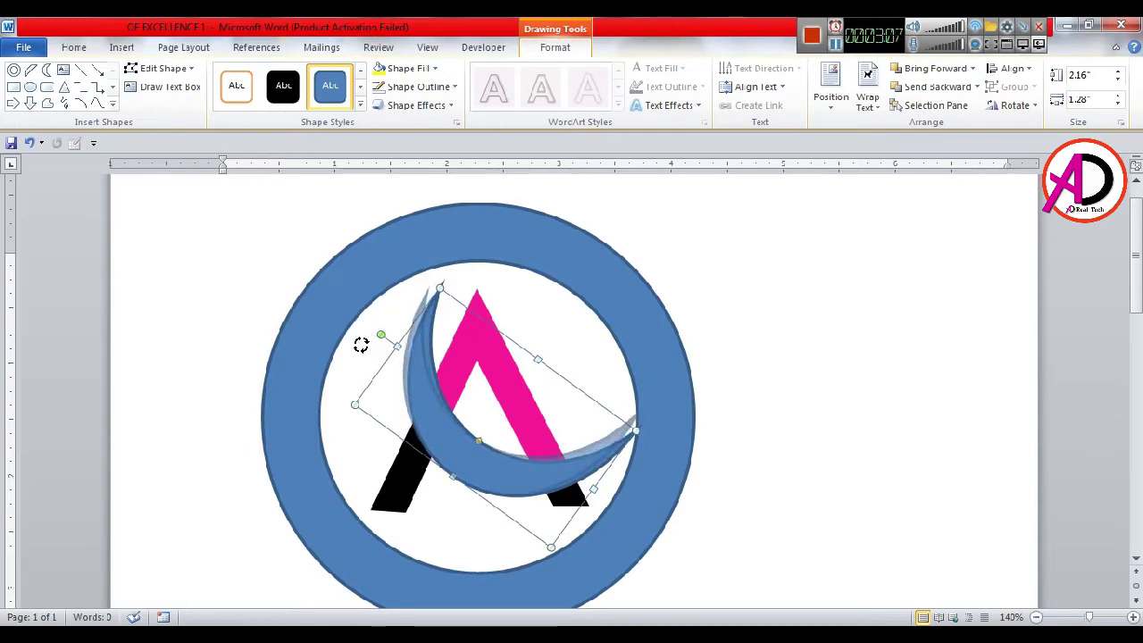
pyautogui.moveTo(531, 471); pyautogui.dragTo(525, 472)
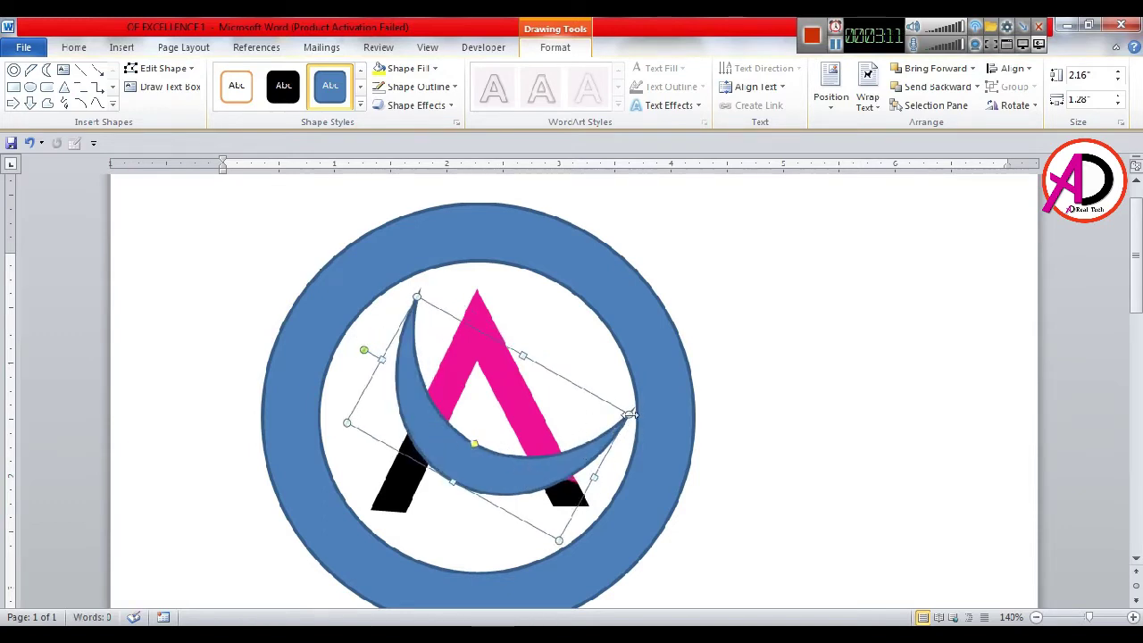
pyautogui.moveTo(628, 413); pyautogui.dragTo(616, 429)
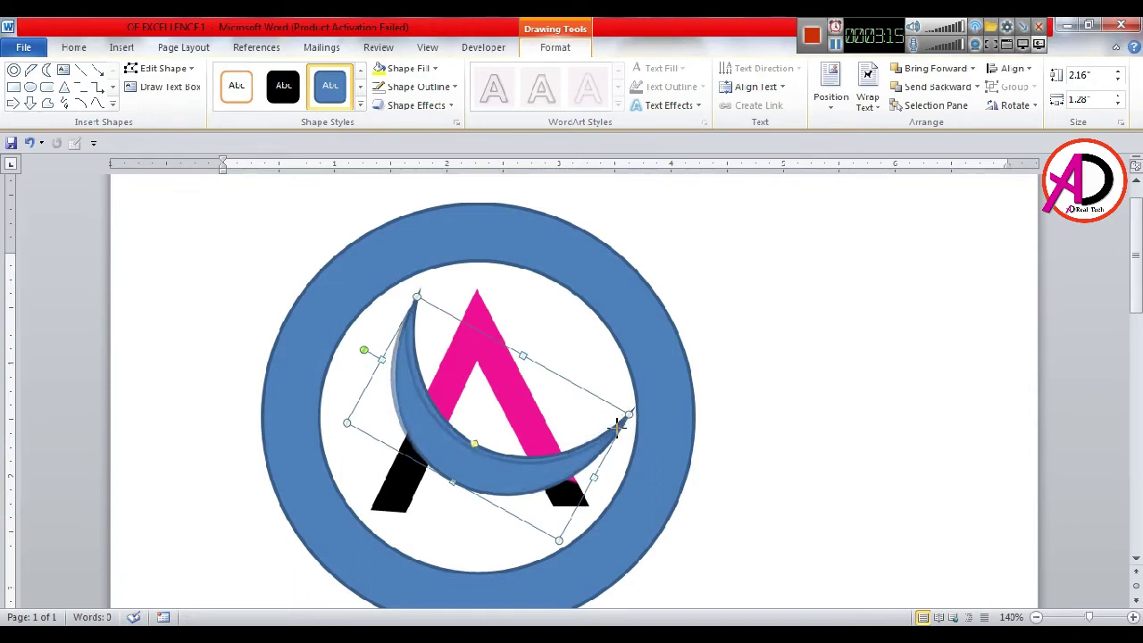
pyautogui.moveTo(617, 429); pyautogui.dragTo(617, 424)
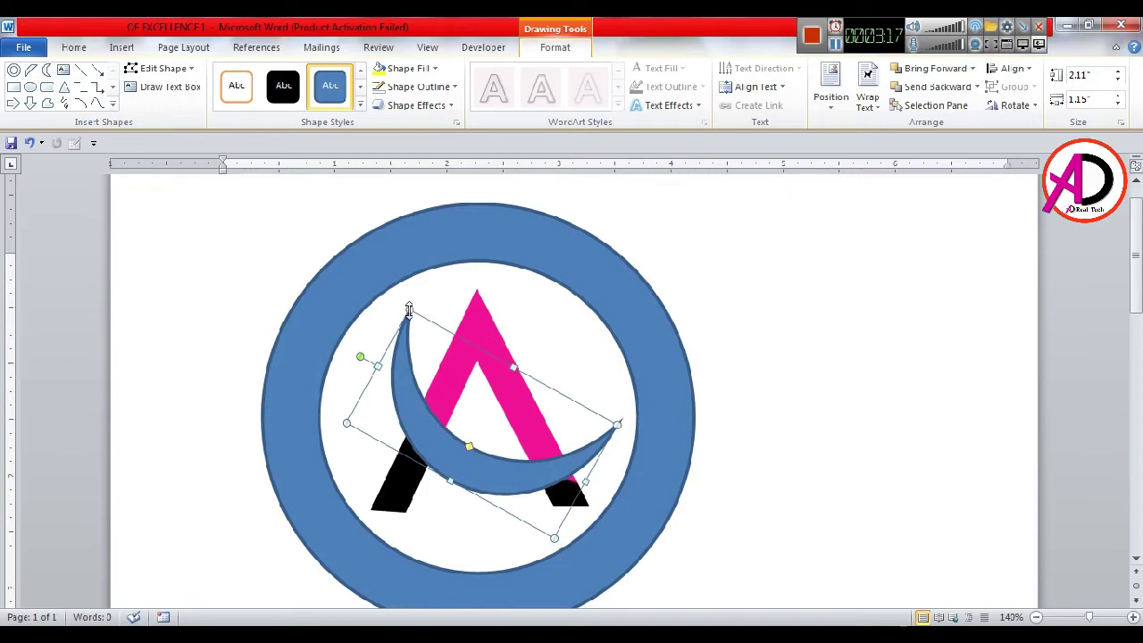
pyautogui.moveTo(409, 310); pyautogui.dragTo(417, 312)
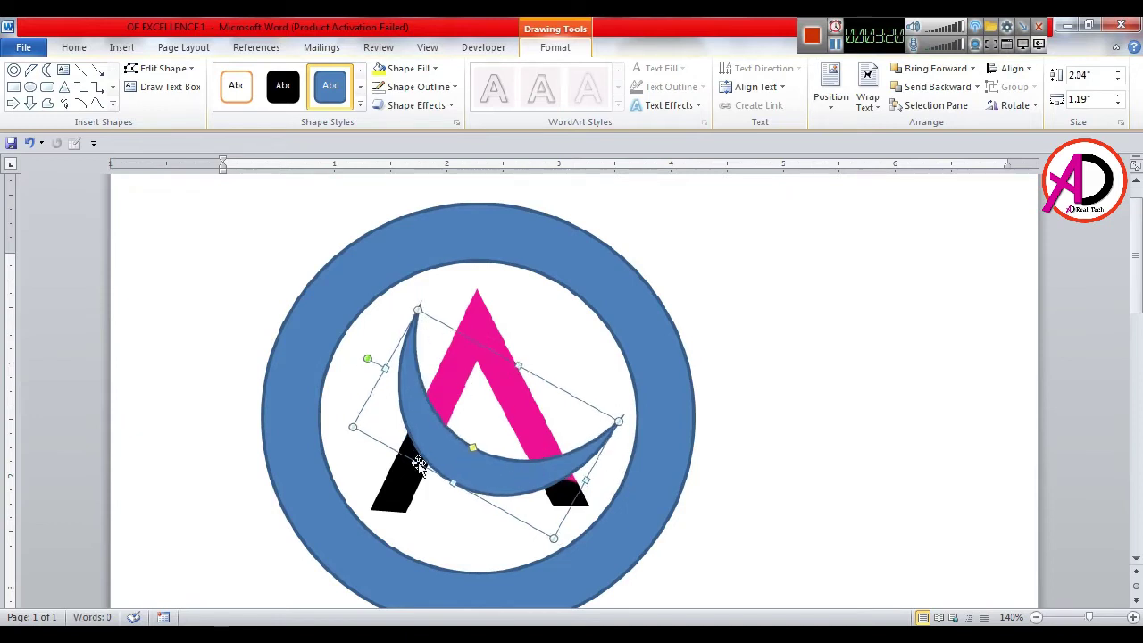
pyautogui.moveTo(366, 357); pyautogui.dragTo(371, 351)
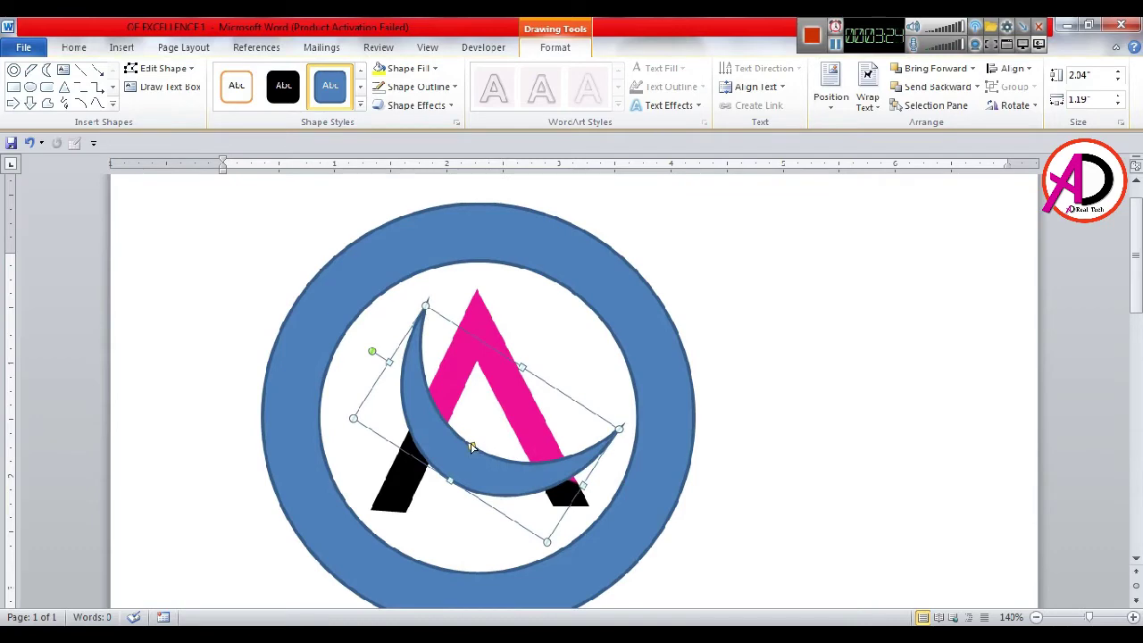
# - Fill the crescent yellow and remove its outline
pyautogui.click(402, 67)
pyautogui.click(455, 87)
pyautogui.click(495, 367)
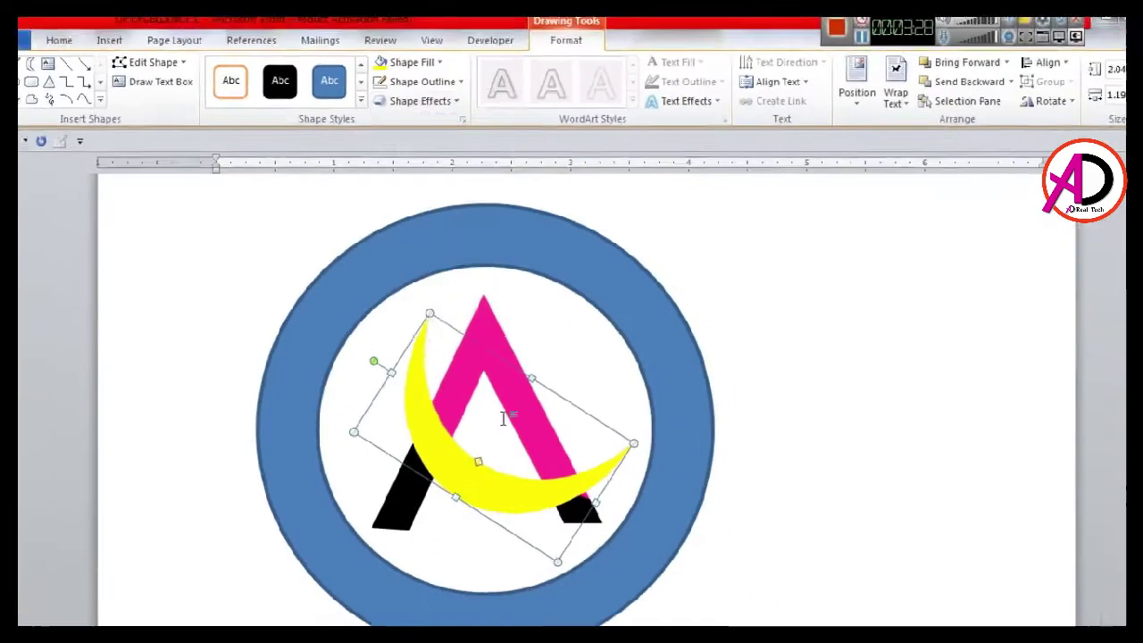
pyautogui.click(719, 487)
# - Nudge the yellow crescent slightly right across the A and keep it selected
pyautogui.doubleClick(514, 469)
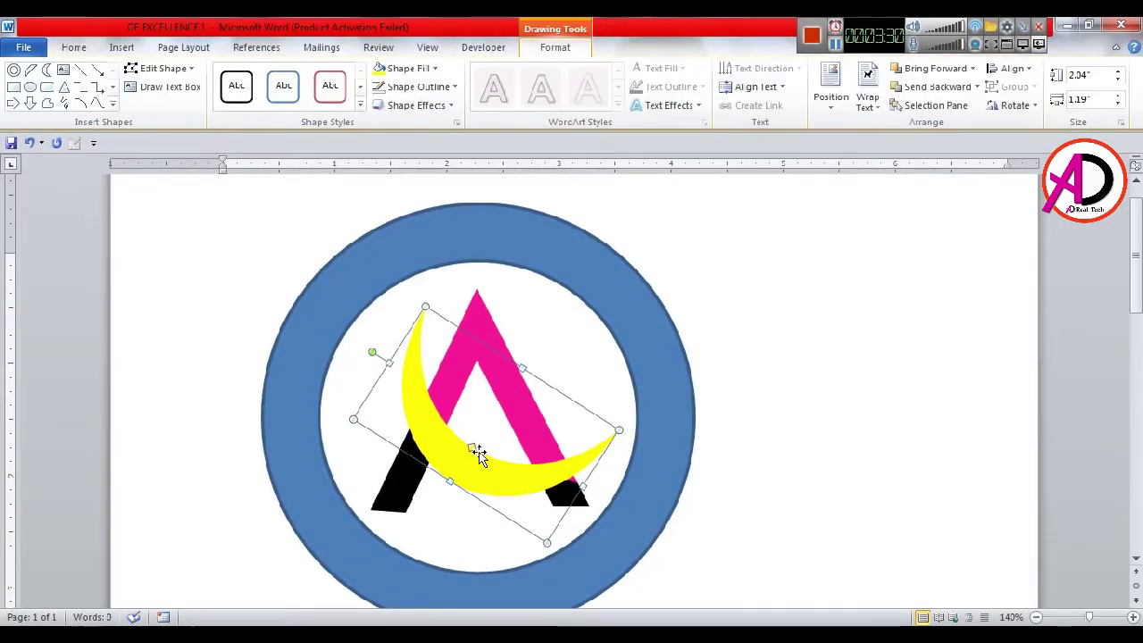
pyautogui.moveTo(474, 445); pyautogui.dragTo(472, 446)
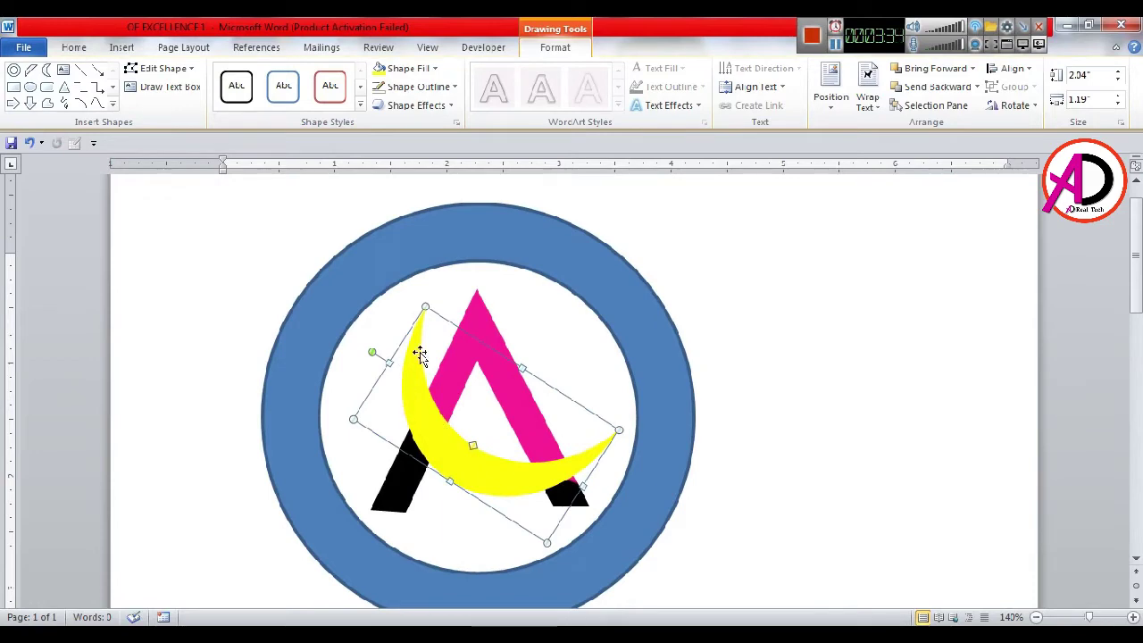
pyautogui.click(759, 471)
pyautogui.click(528, 463)
pyautogui.moveTo(528, 464); pyautogui.dragTo(531, 463)
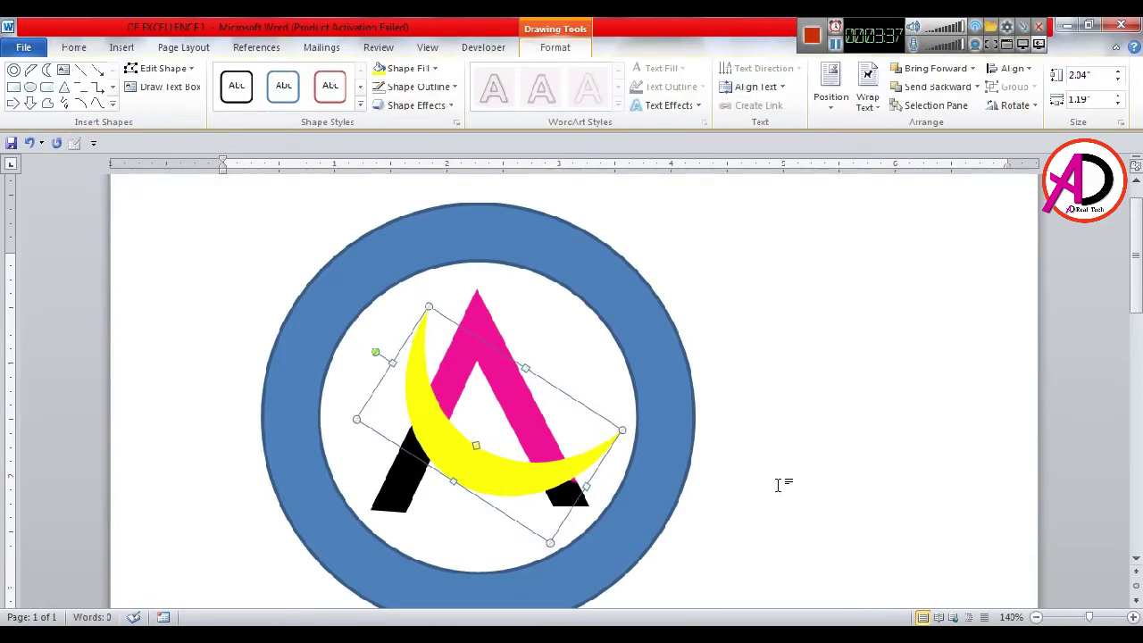
pyautogui.click(778, 485)
pyautogui.click(485, 466)
# - Duplicate the yellow crescent, then rotate and shrink the copy
pyautogui.keyDown('ctrl'); pyautogui.moveTo(562, 531); pyautogui.dragTo(755, 384); pyautogui.keyUp('ctrl')
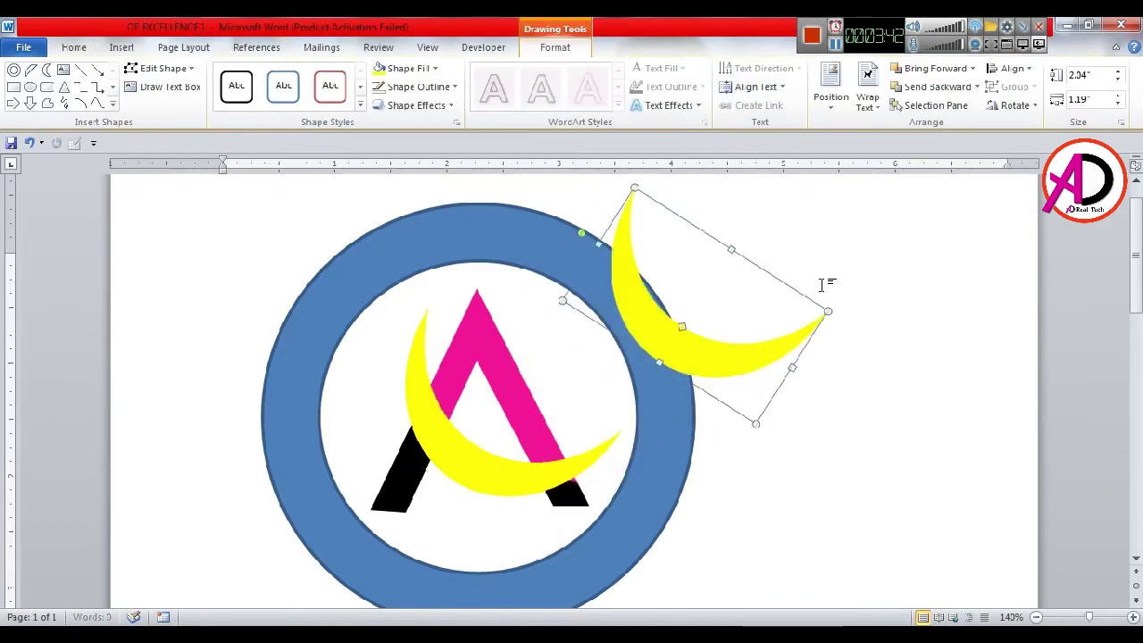
pyautogui.click(1012, 105)
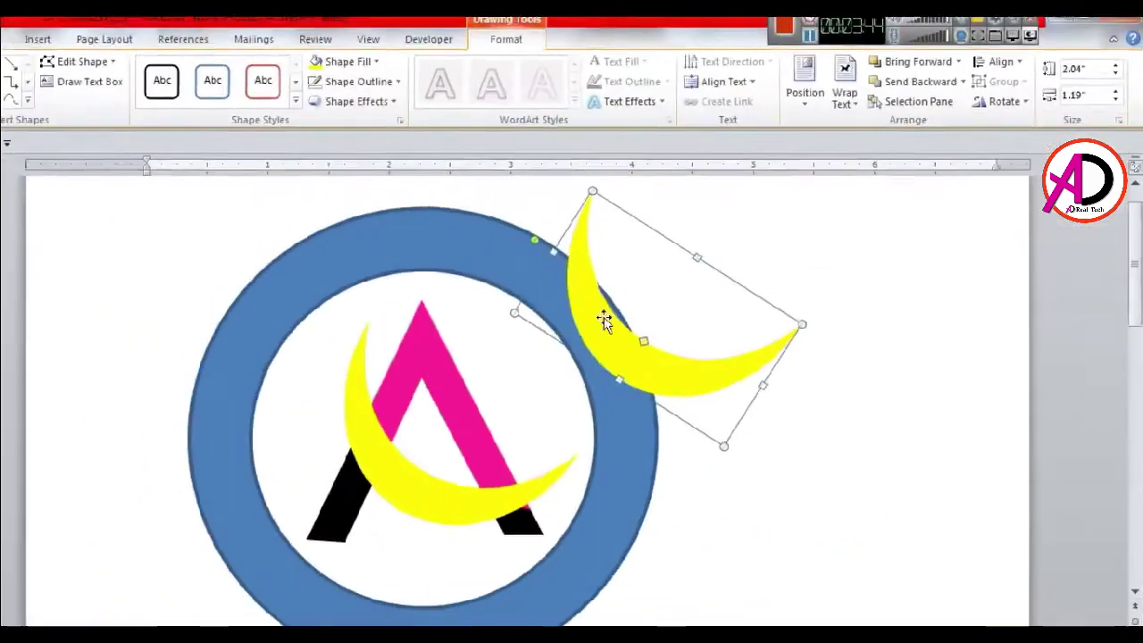
pyautogui.moveTo(578, 233)
pyautogui.mouseDown()
pyautogui.moveTo(795, 361)
pyautogui.moveTo(791, 401)
pyautogui.mouseUp()
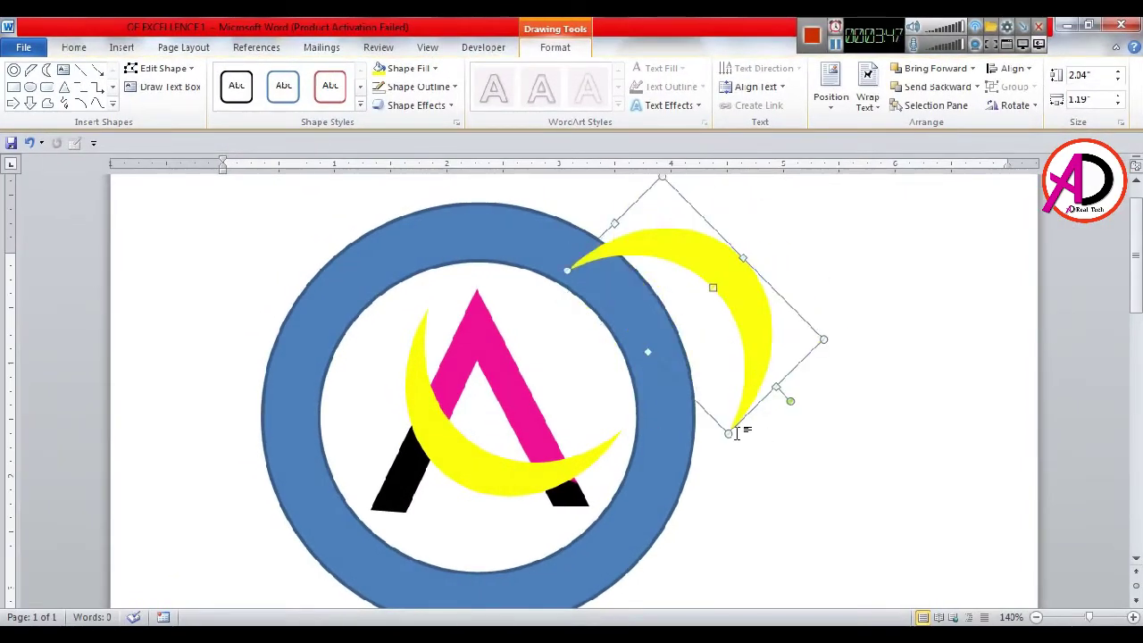
pyautogui.moveTo(728, 433); pyautogui.dragTo(695, 301)
pyautogui.click(593, 289)
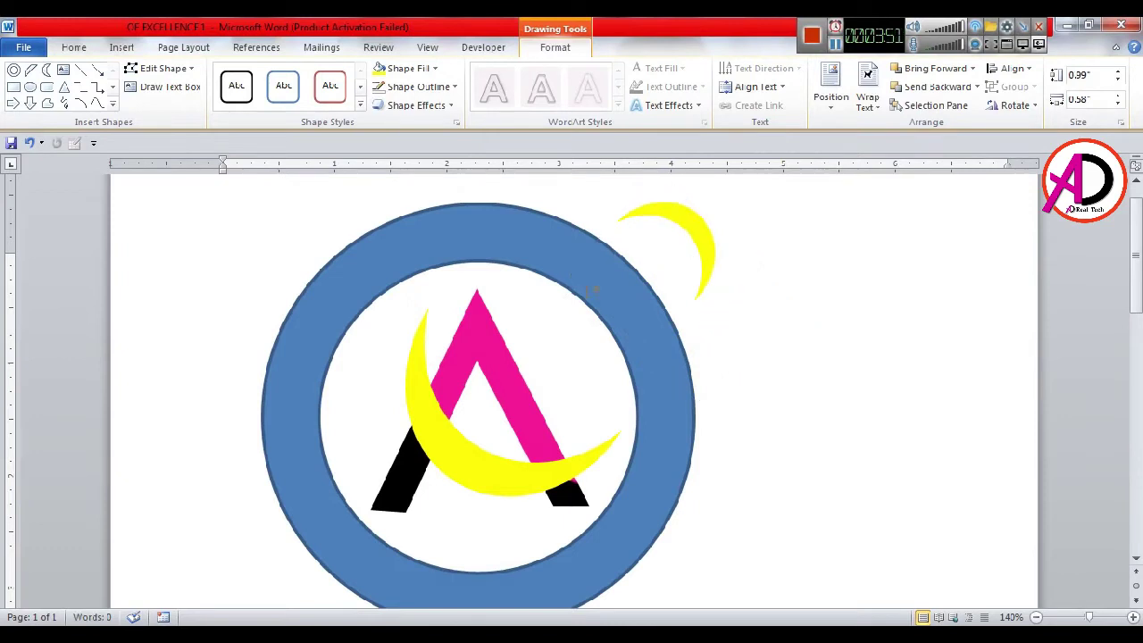
# - Position the copy inside the ring over the A's apex at 1.54 by 0.96 inches
pyautogui.moveTo(703, 245); pyautogui.dragTo(533, 306)
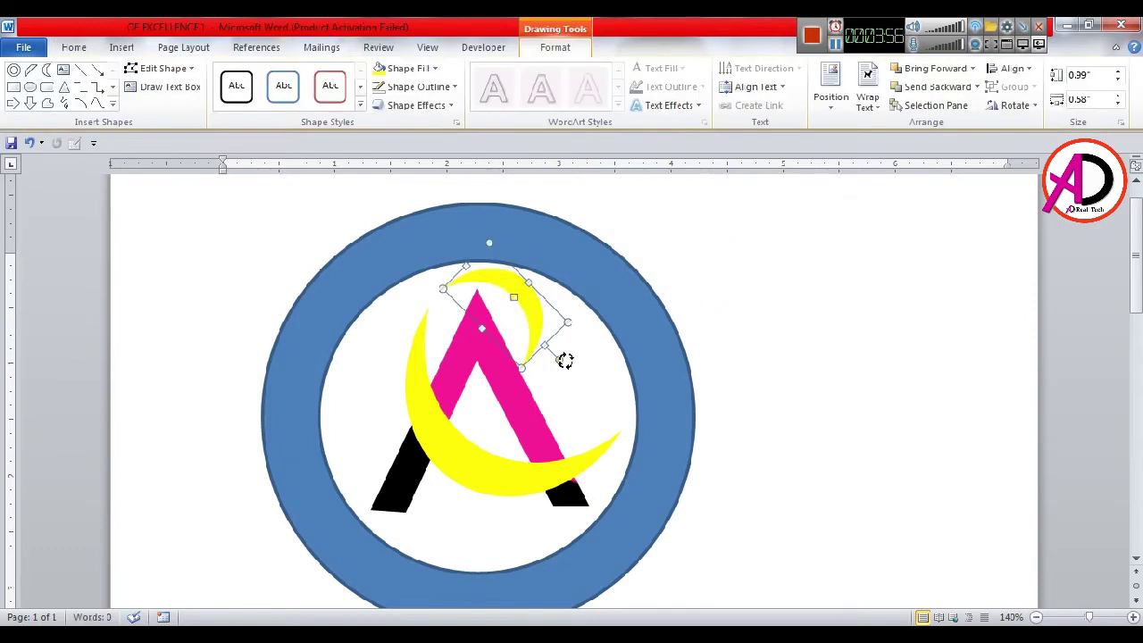
pyautogui.moveTo(562, 361)
pyautogui.mouseDown()
pyautogui.moveTo(597, 340)
pyautogui.moveTo(576, 317)
pyautogui.mouseUp()
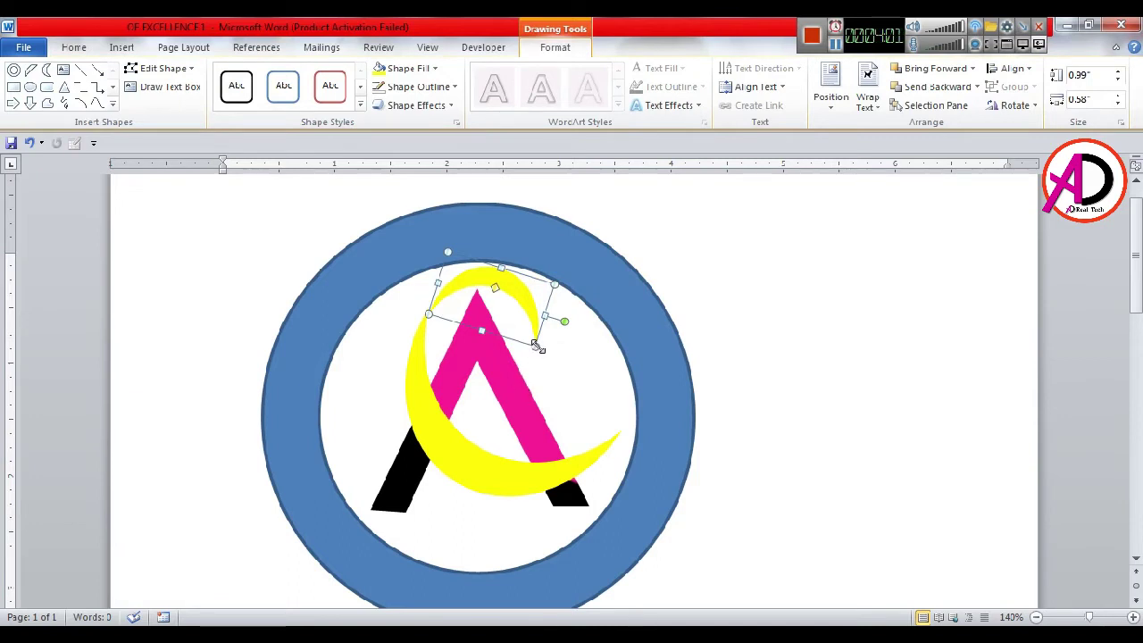
pyautogui.moveTo(535, 347); pyautogui.dragTo(582, 407)
pyautogui.moveTo(554, 331)
pyautogui.mouseDown()
pyautogui.moveTo(547, 342)
pyautogui.moveTo(526, 308)
pyautogui.mouseUp()
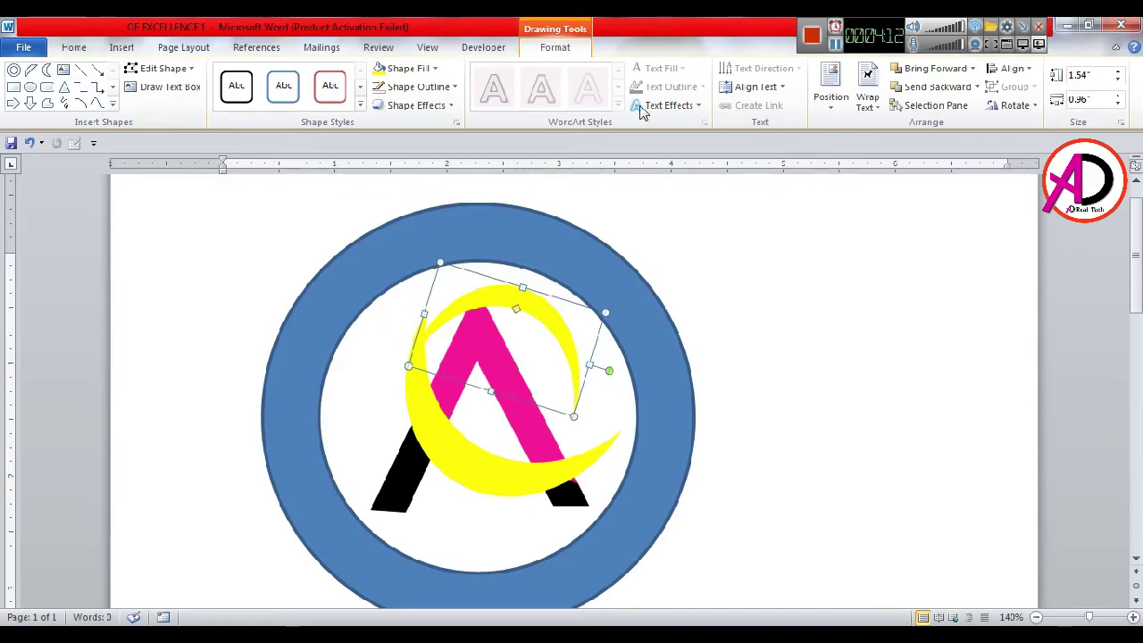
# - Fill the upper crescent light blue, slim it to 1.54 by 0.73 inches, and rotate it over the apex
pyautogui.click(434, 68)
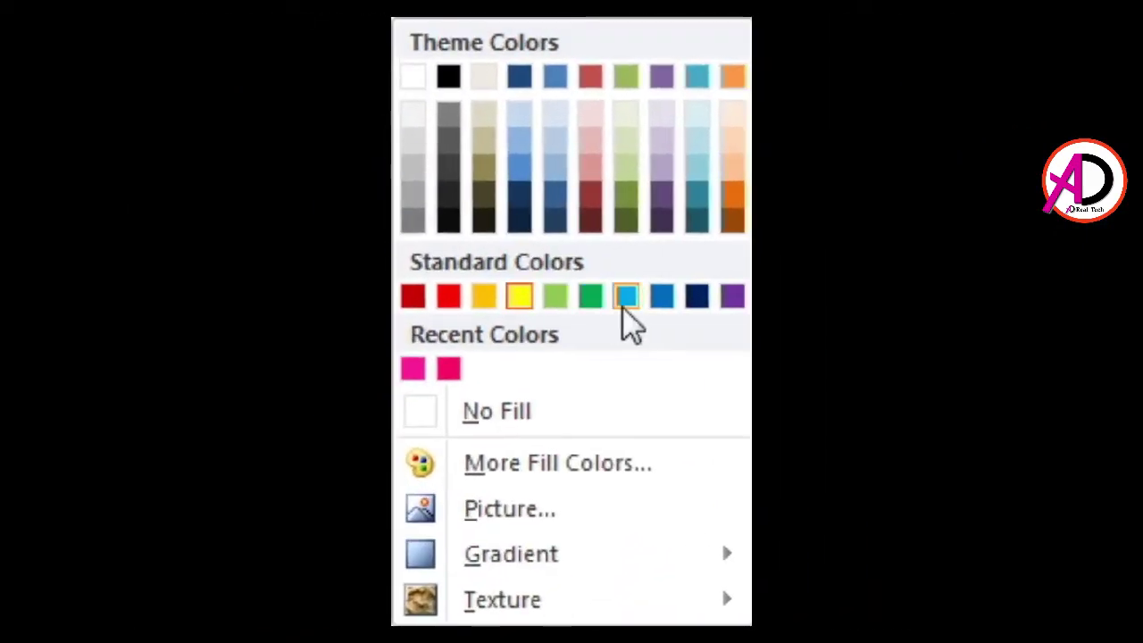
pyautogui.click(629, 298)
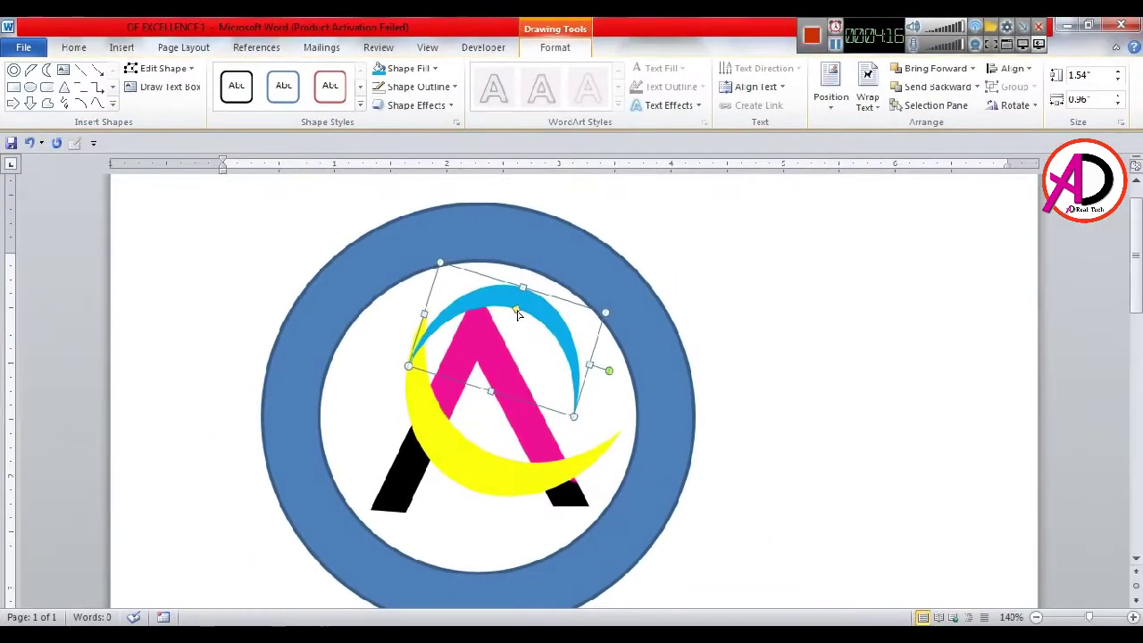
pyautogui.moveTo(516, 308); pyautogui.dragTo(519, 299)
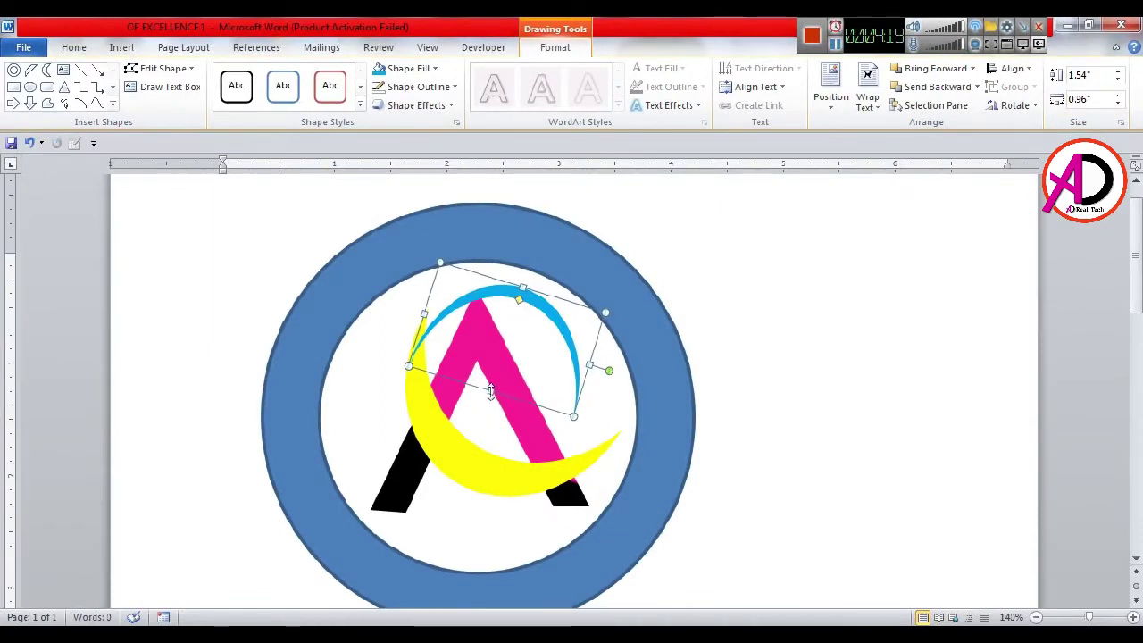
pyautogui.moveTo(491, 393); pyautogui.dragTo(497, 367)
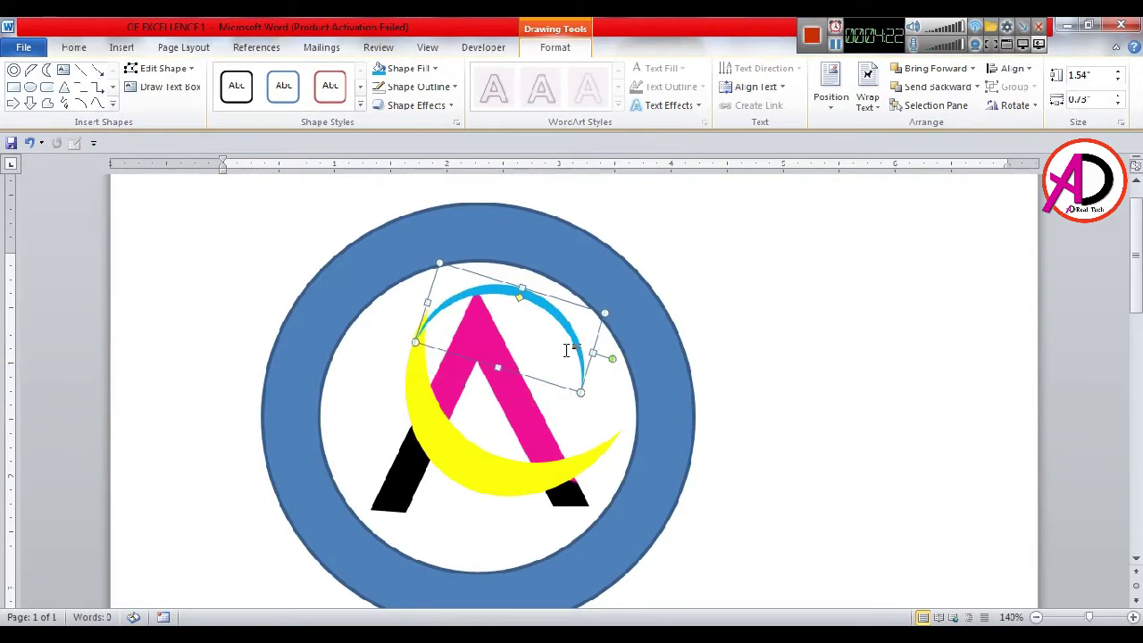
pyautogui.moveTo(616, 359); pyautogui.dragTo(600, 383)
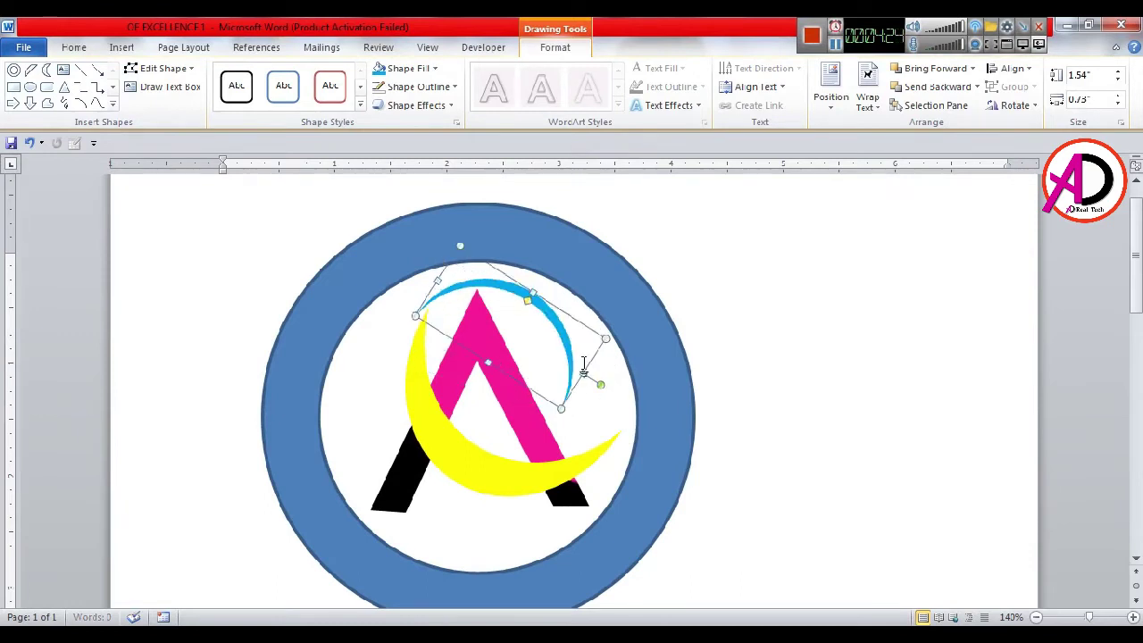
pyautogui.moveTo(574, 333); pyautogui.dragTo(592, 328)
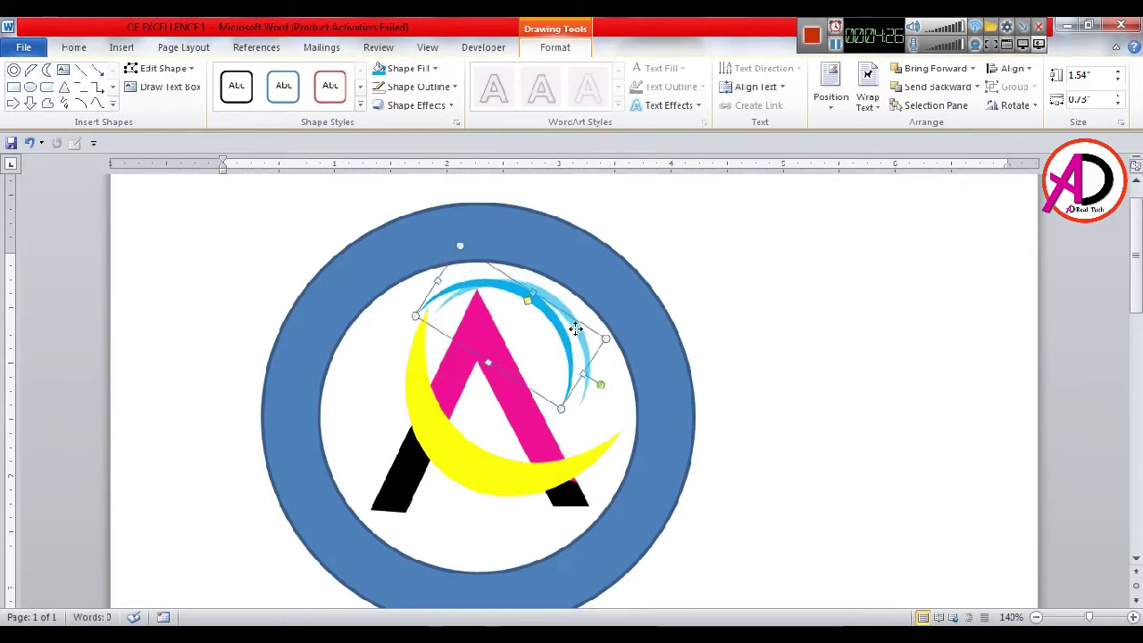
# - Zoom out to review the whole logo, then return the page zoom to 100%
pyautogui.click(748, 447)
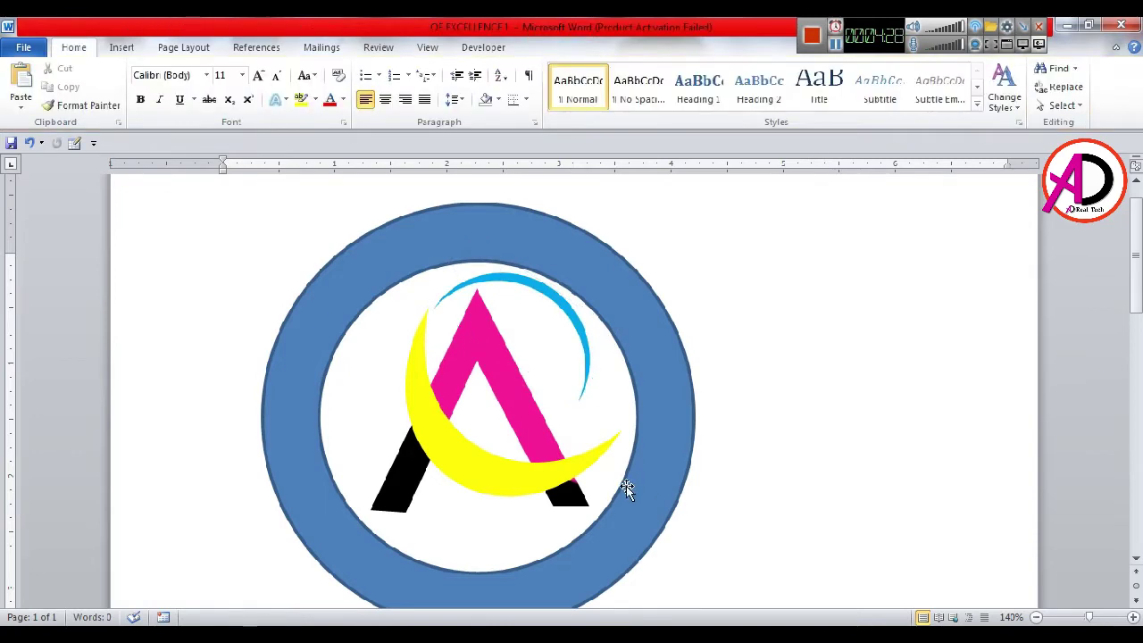
pyautogui.scroll(-5, 477, 489)
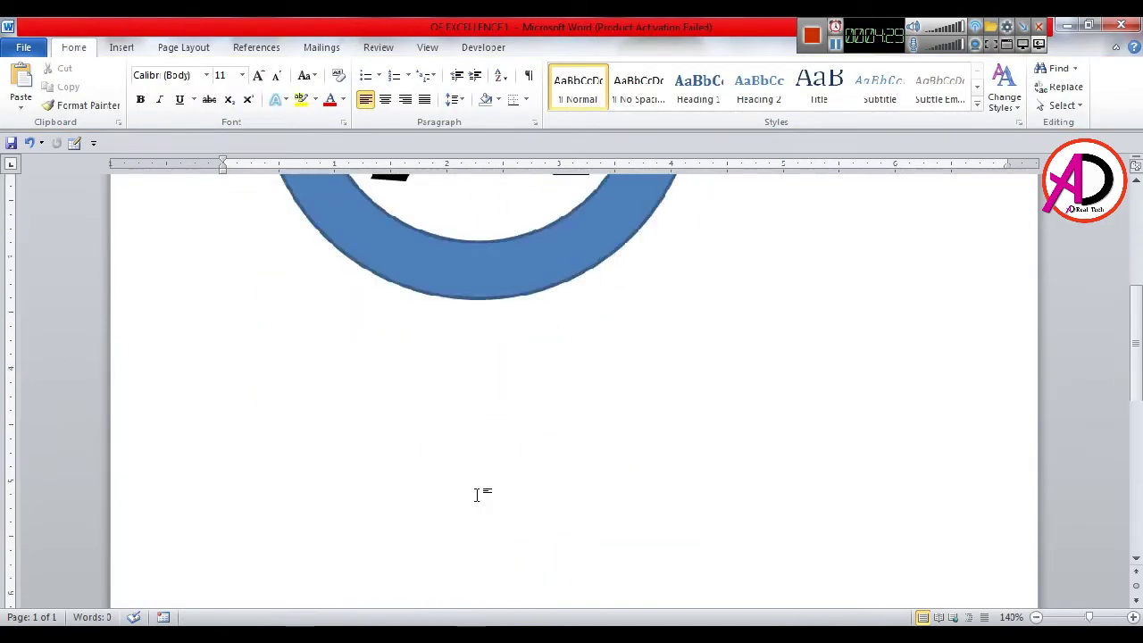
pyautogui.scroll(4, 487, 500)
pyautogui.scroll(2, 506, 505)
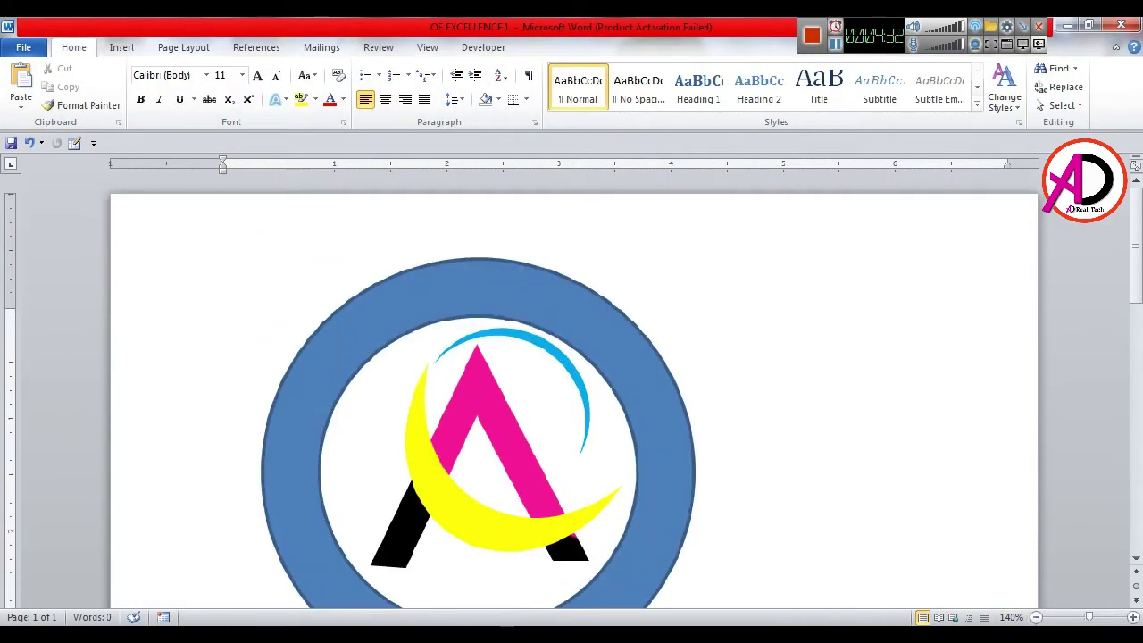
pyautogui.click(1036, 617)
pyautogui.click(1036, 617)
pyautogui.click(1036, 617)
pyautogui.click(1036, 618)
pyautogui.click(1036, 618)
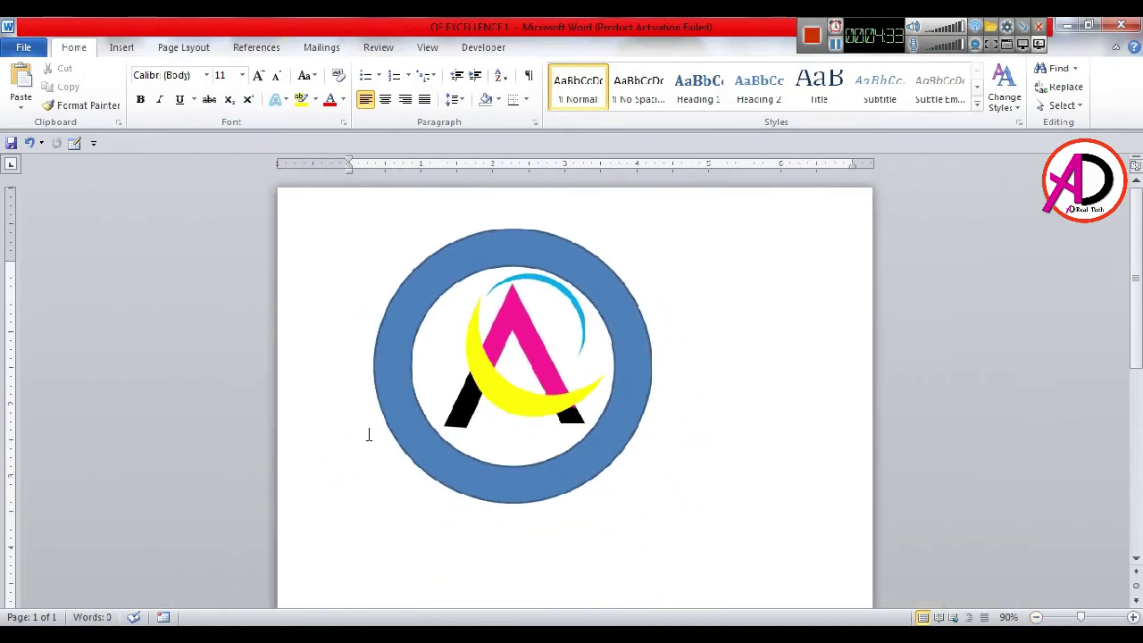
pyautogui.click(1134, 617)
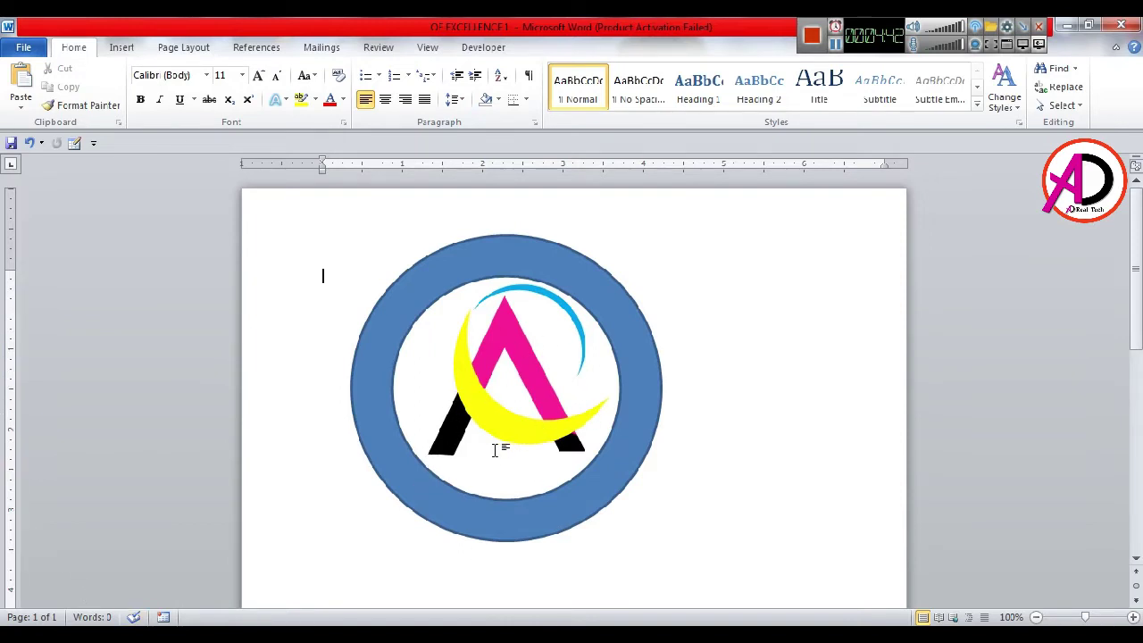
# - Drag the yellow crescent's adjustment handle slightly down-left to reshape its curve
pyautogui.click(492, 366)
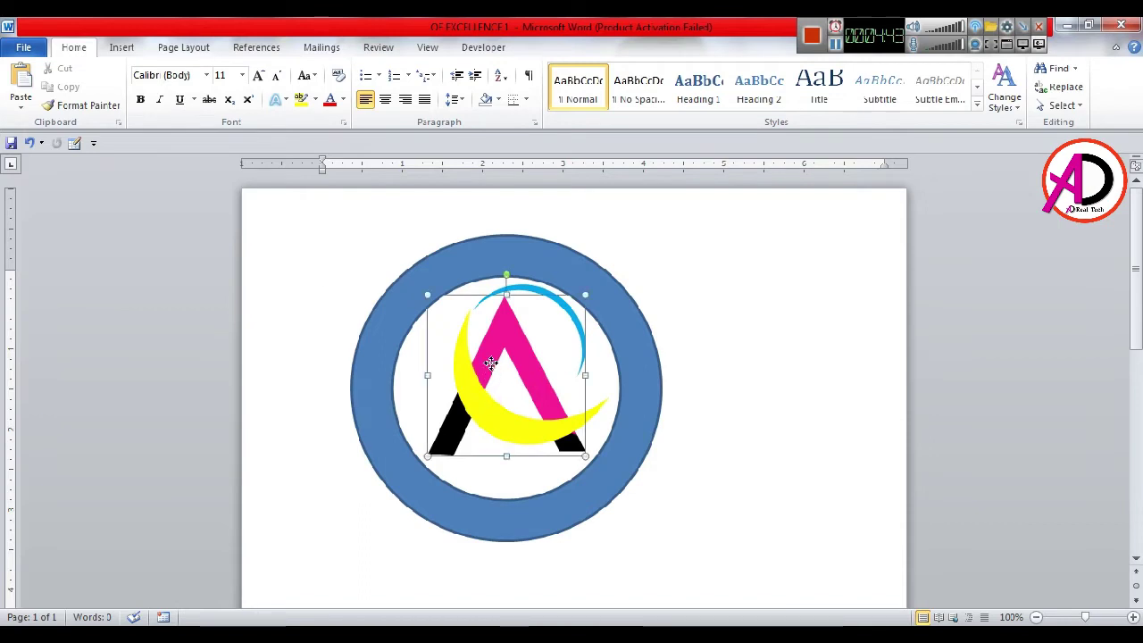
pyautogui.click(764, 435)
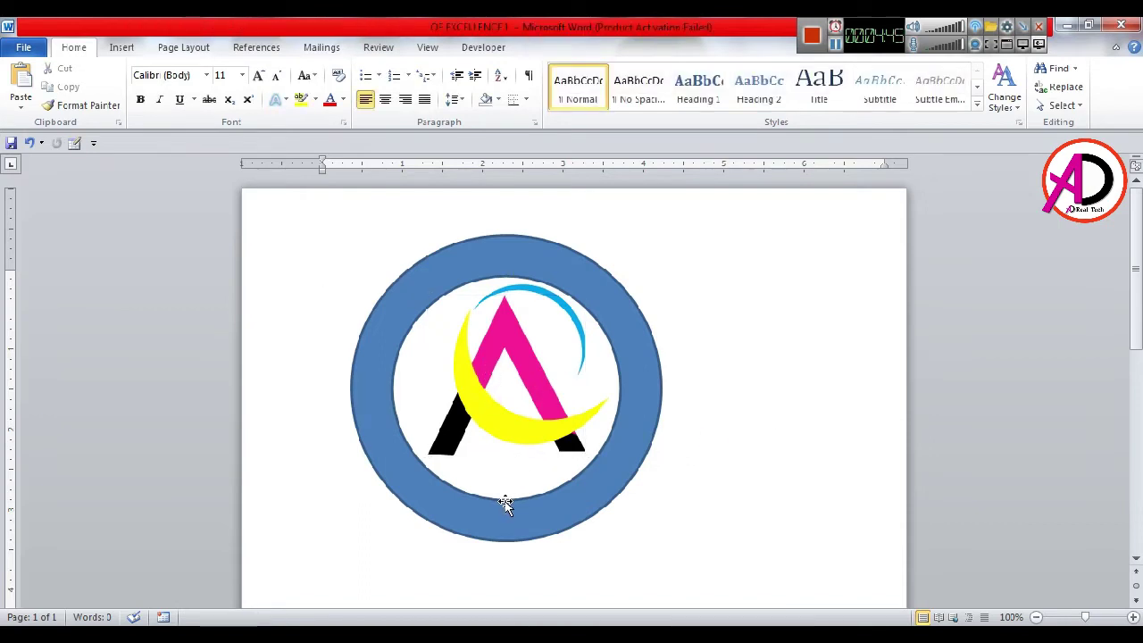
pyautogui.click(520, 420)
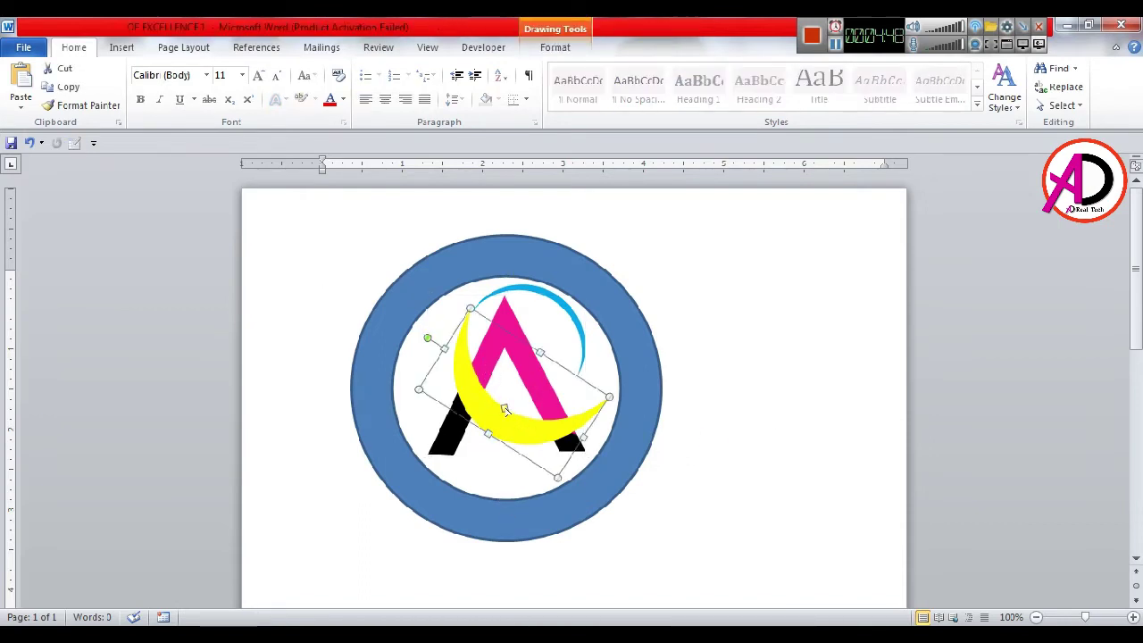
pyautogui.moveTo(506, 416); pyautogui.dragTo(505, 417)
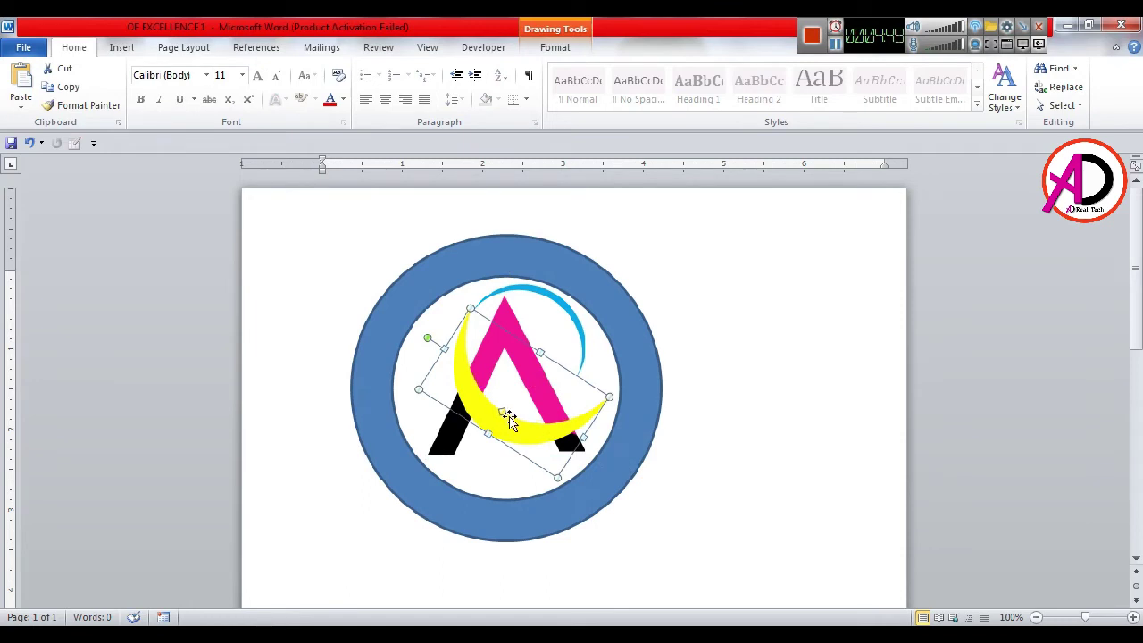
# - Rotate the crescent slightly counter-clockwise and fill it with the standard red colour
pyautogui.click(727, 436)
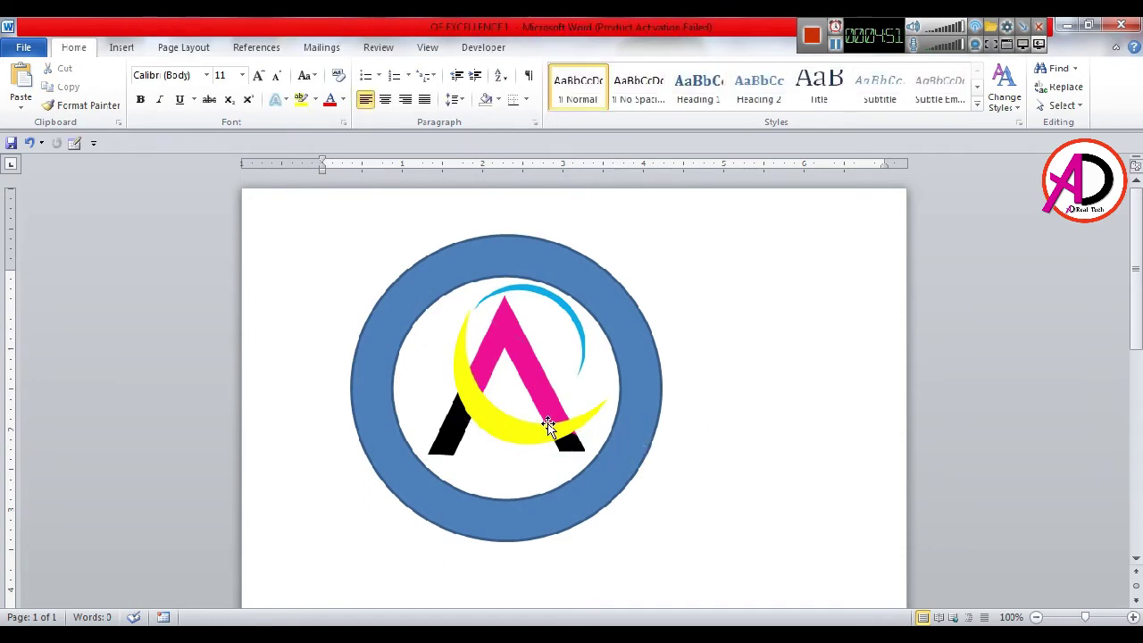
pyautogui.click(548, 427)
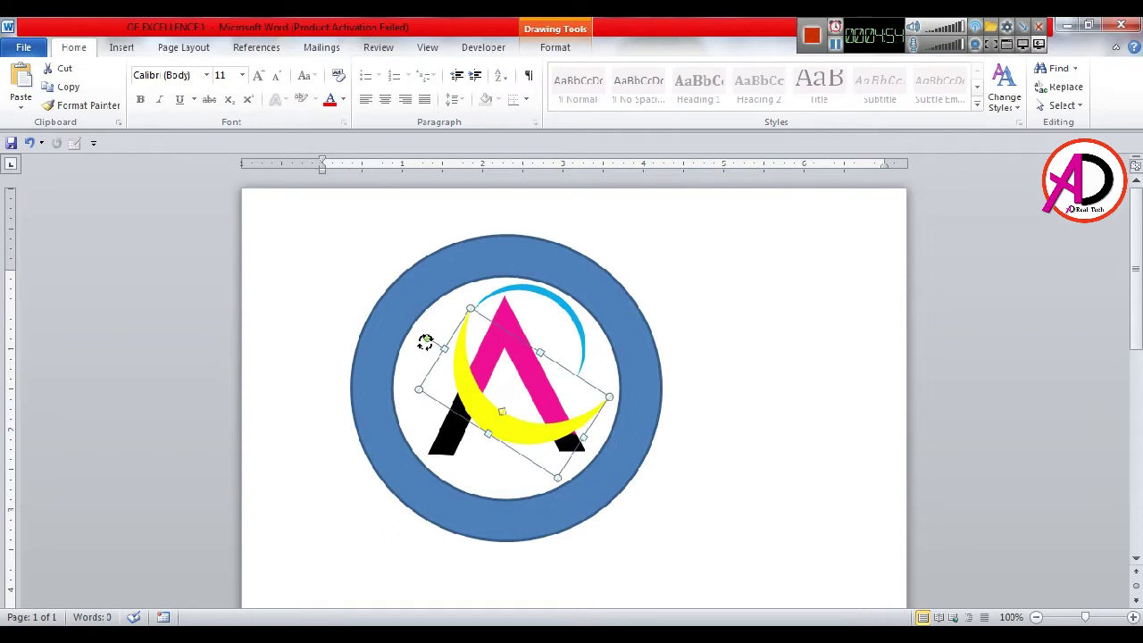
pyautogui.moveTo(424, 347); pyautogui.dragTo(423, 347)
pyautogui.click(564, 48)
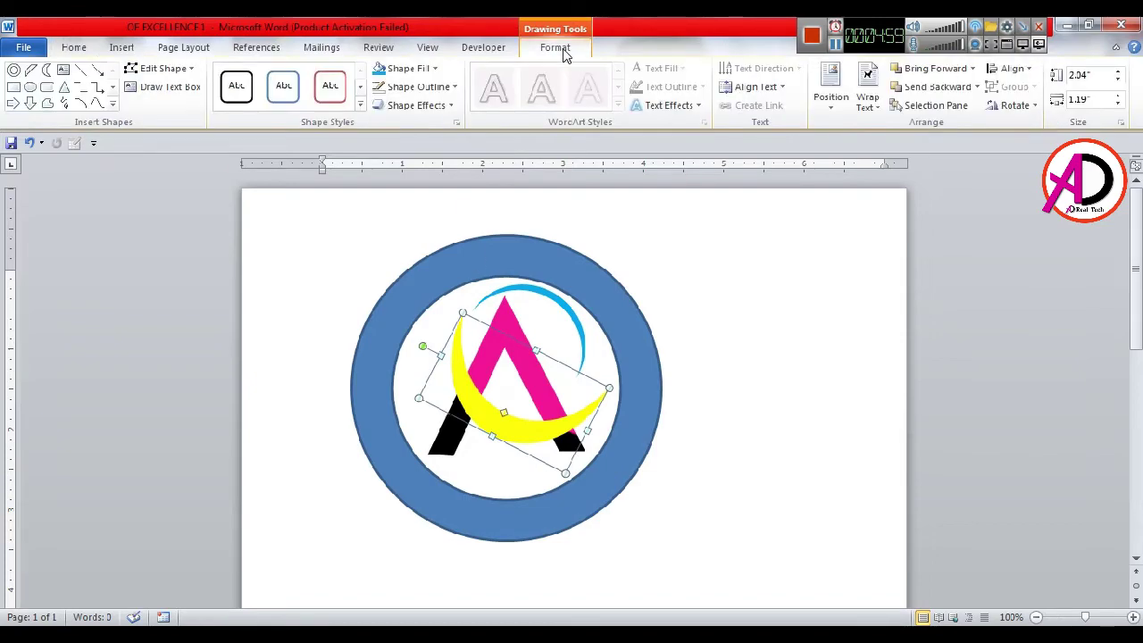
pyautogui.click(411, 70)
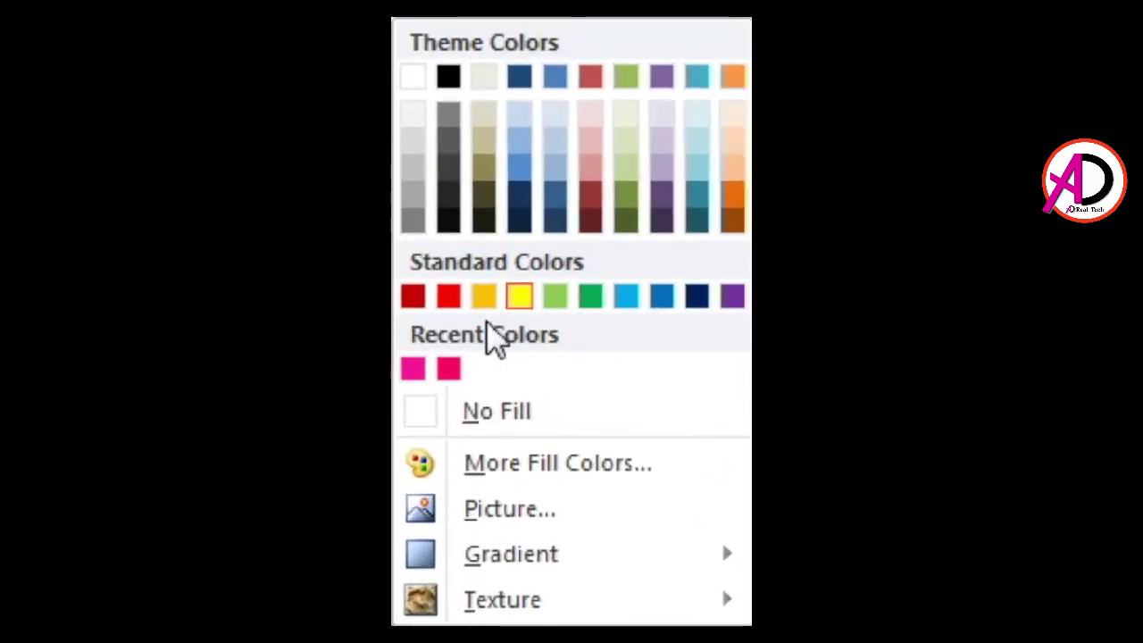
pyautogui.click(450, 304)
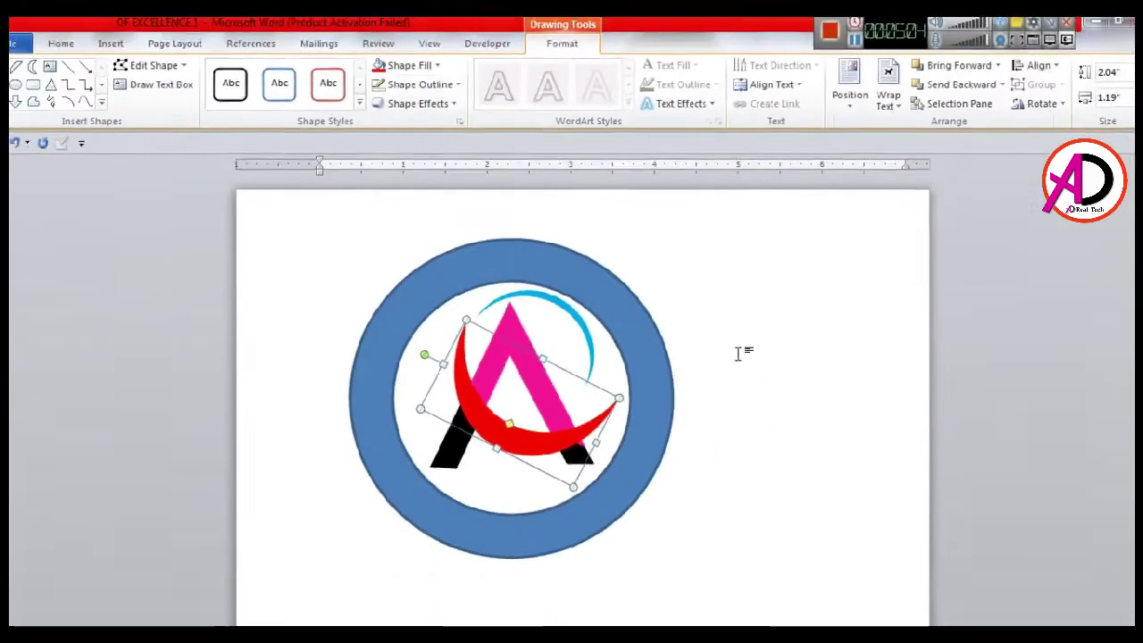
pyautogui.click(641, 421)
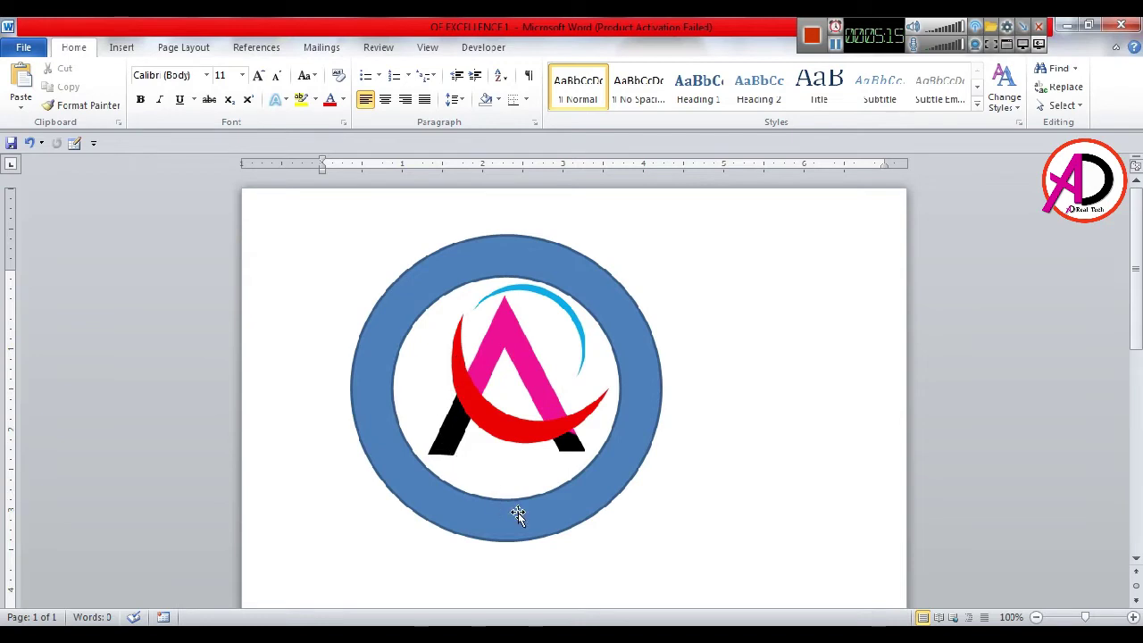
# - Fill the ring shape with dark grey
pyautogui.scroll(-3, 717, 441)
pyautogui.scroll(3, 576, 460)
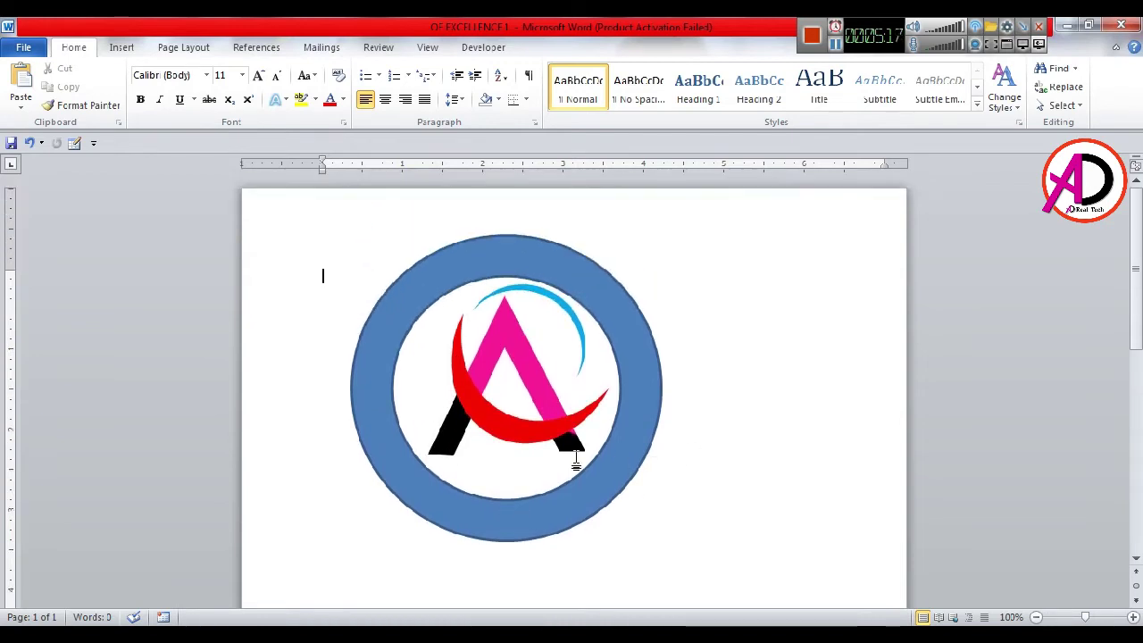
pyautogui.click(402, 322)
pyautogui.click(553, 54)
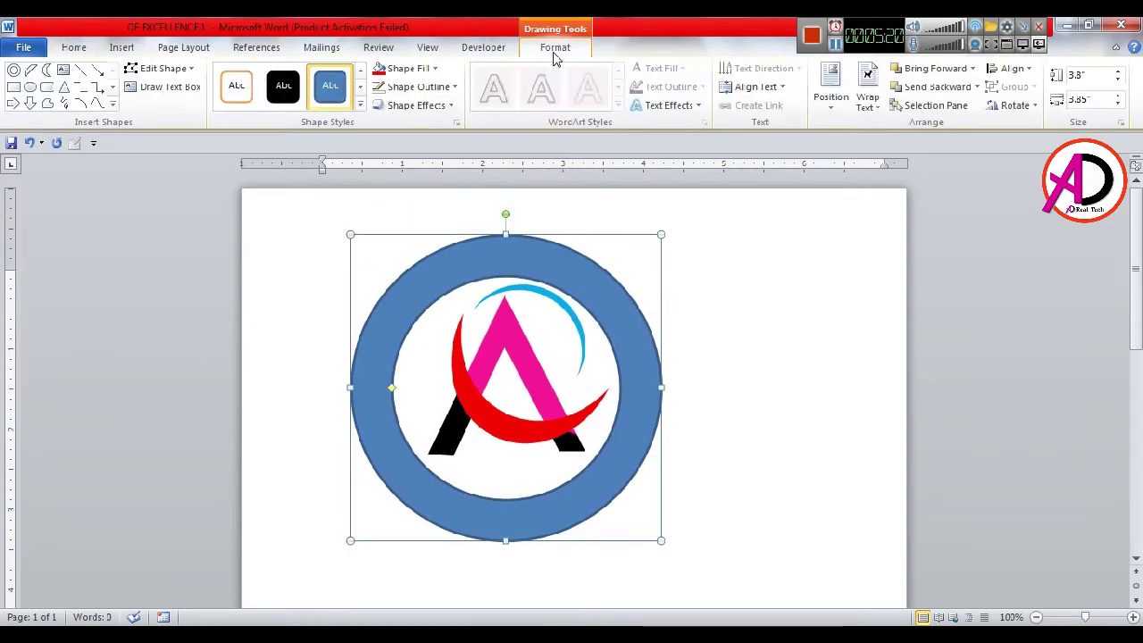
pyautogui.click(420, 67)
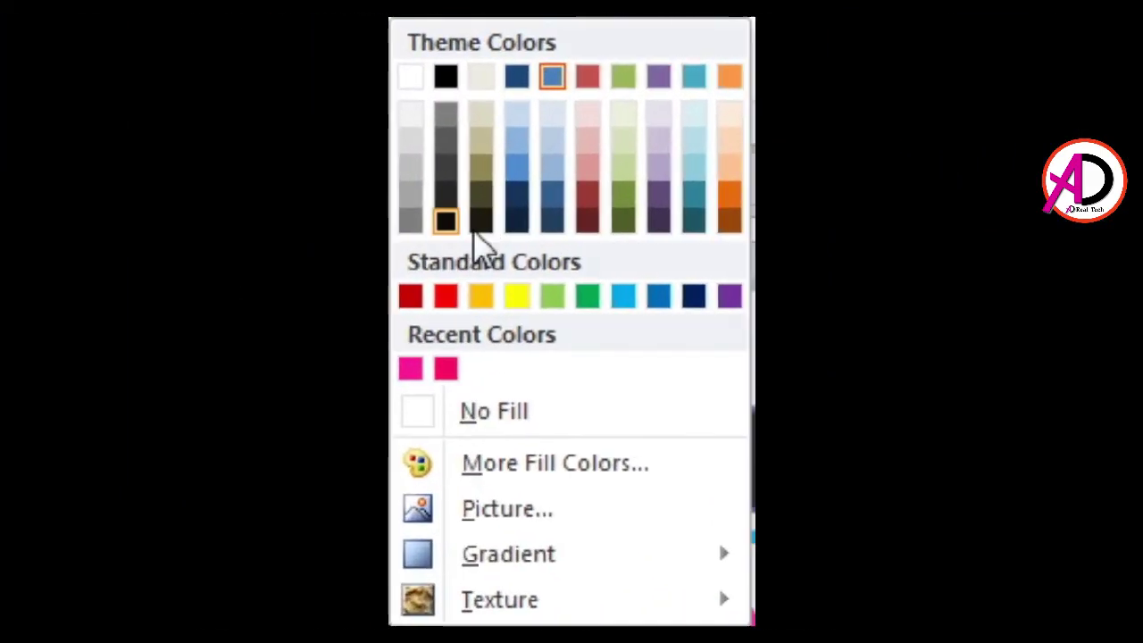
pyautogui.click(451, 141)
# - Set the ring's outline to red, chosen from the Standard colour palette
pyautogui.click(424, 84)
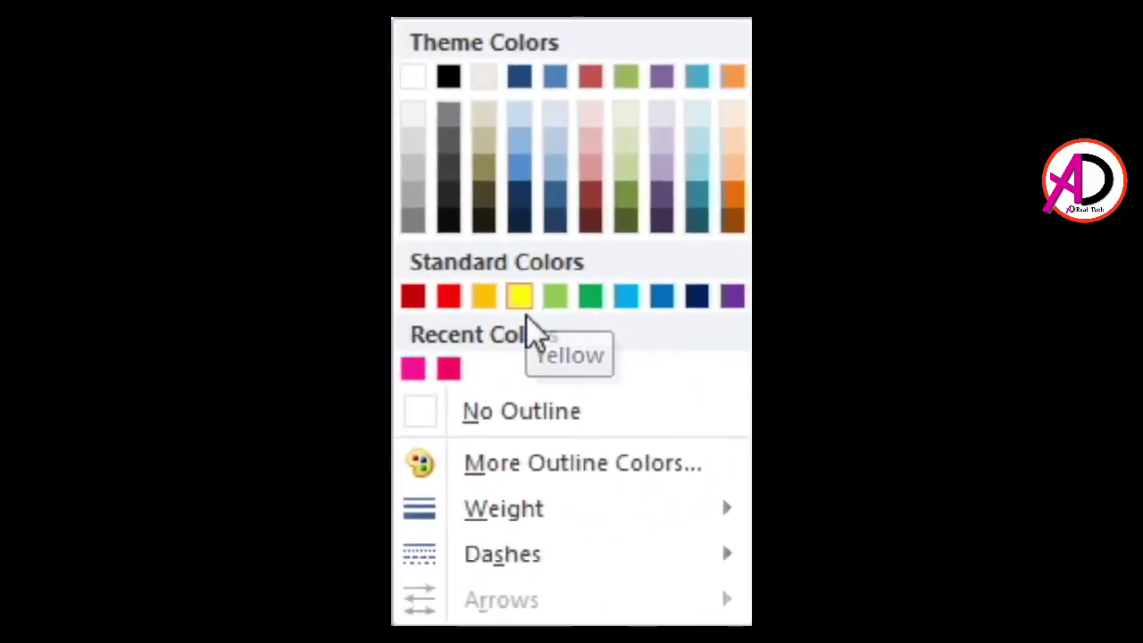
pyautogui.click(734, 215)
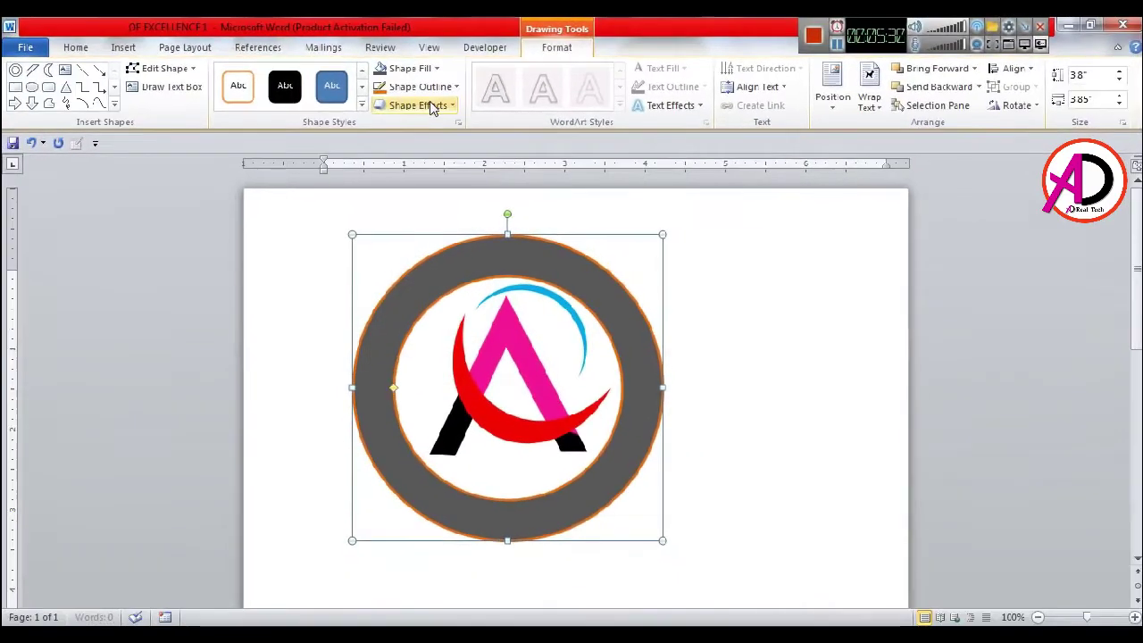
pyautogui.click(420, 81)
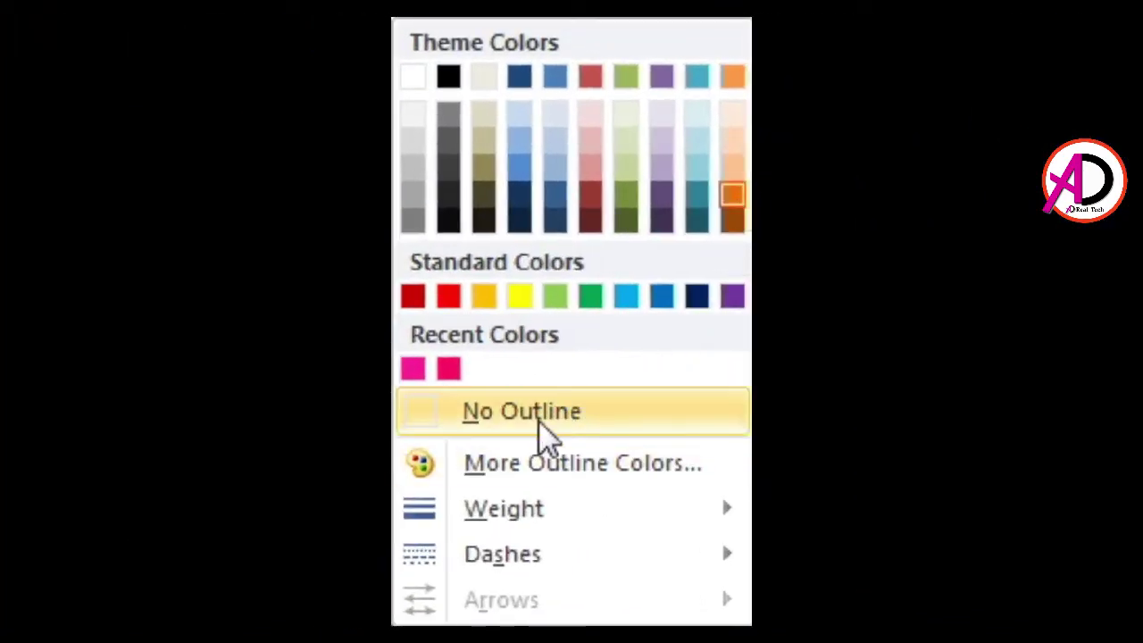
pyautogui.click(526, 473)
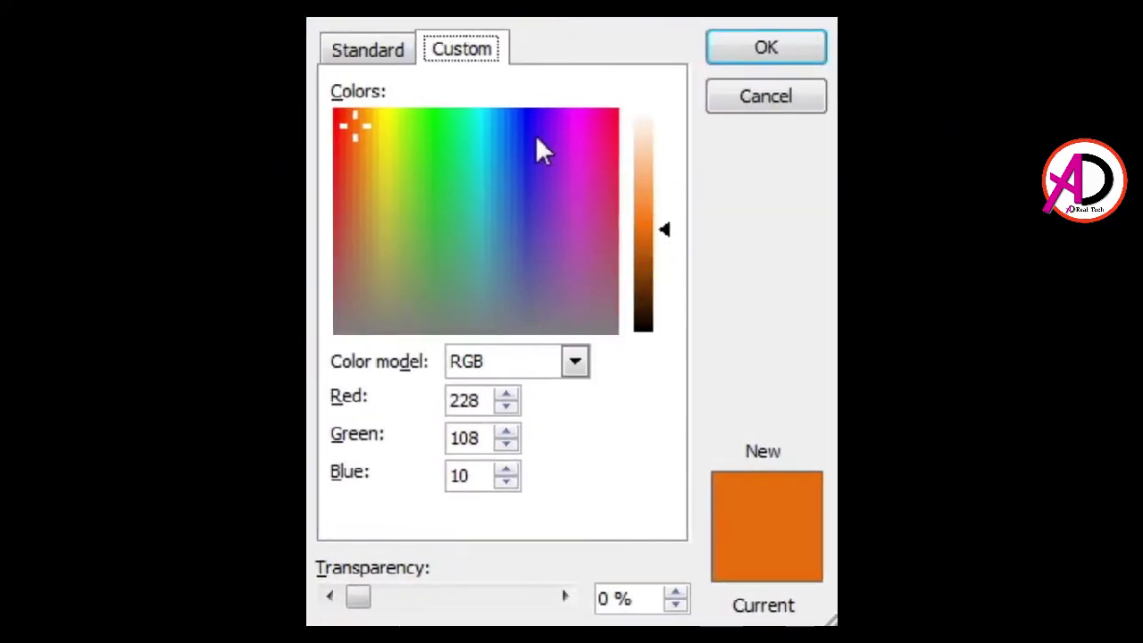
pyautogui.click(364, 51)
pyautogui.click(542, 302)
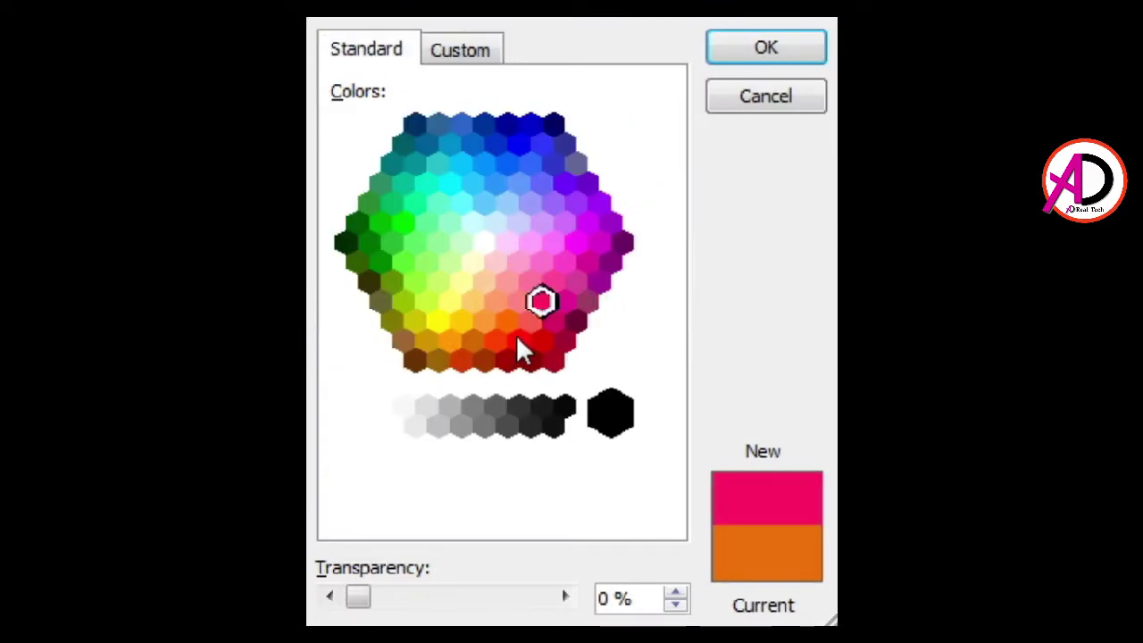
pyautogui.click(518, 341)
pyautogui.click(790, 45)
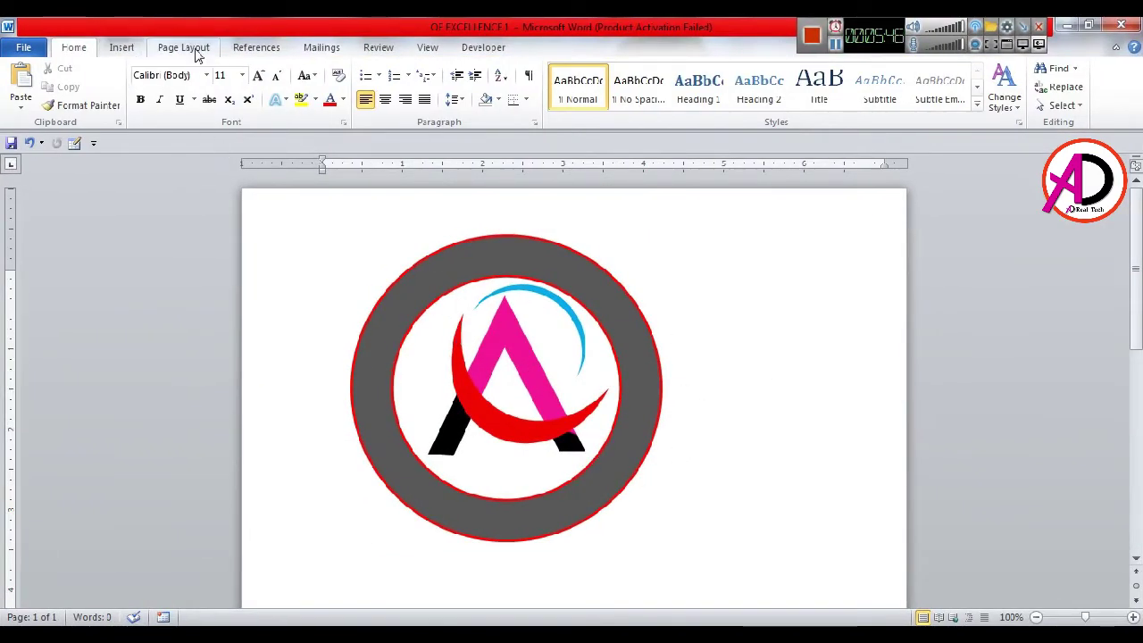
# - Save the logo to the Desktop as Word 97-2003 Template 'new logo', then close and reopen it
pyautogui.click(27, 49)
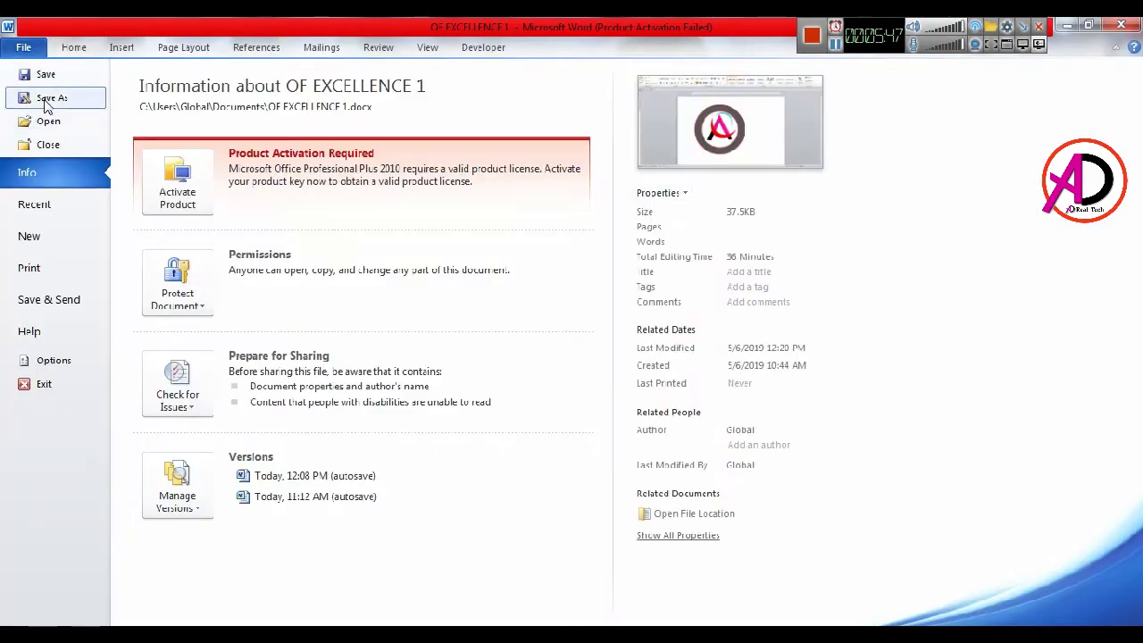
pyautogui.click(47, 98)
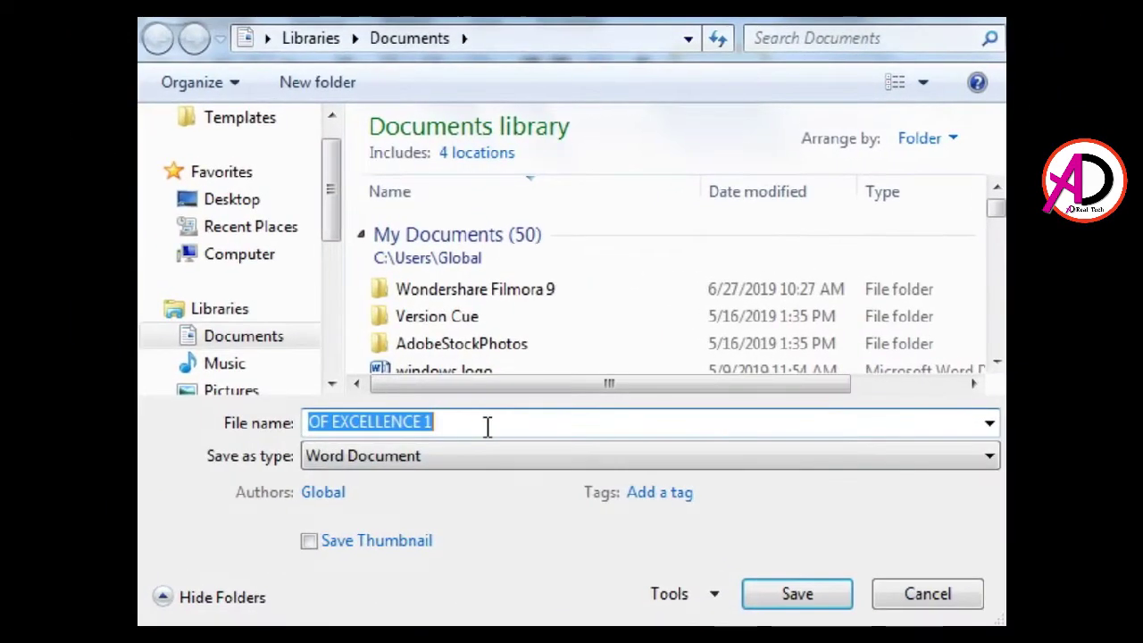
pyautogui.write('new lo')
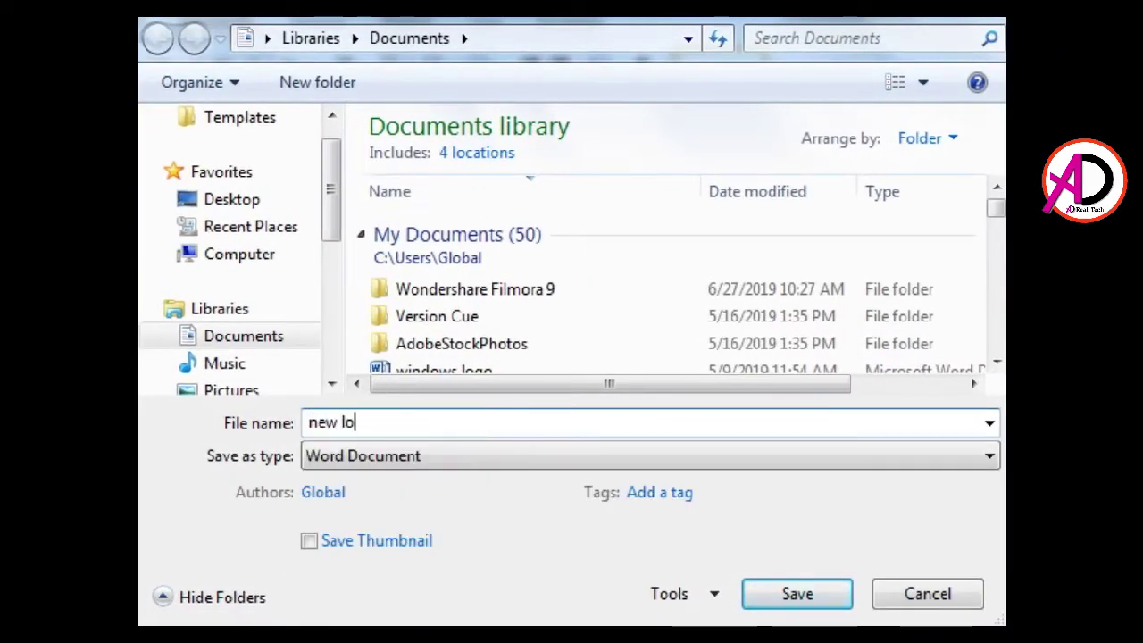
pyautogui.write('go')
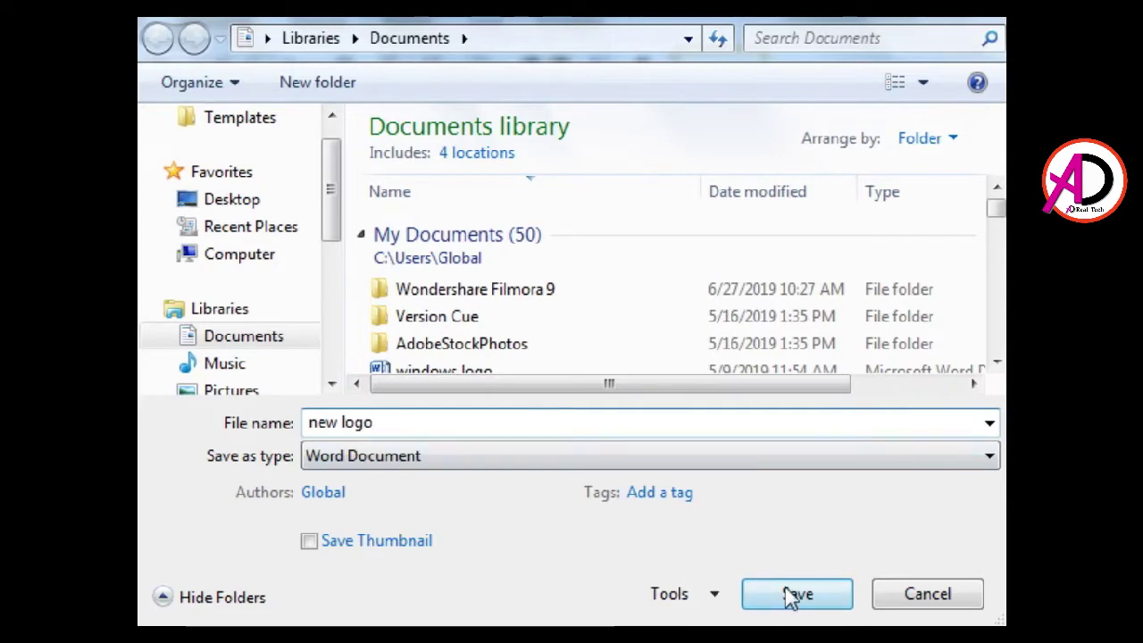
pyautogui.click(625, 457)
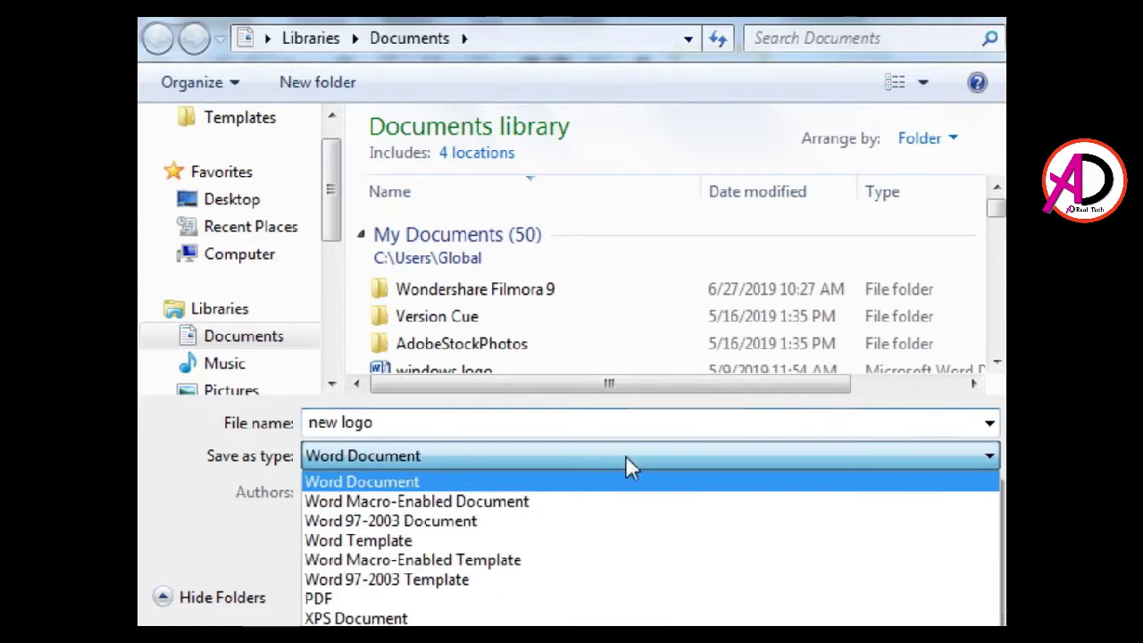
pyautogui.click(425, 580)
pyautogui.click(243, 200)
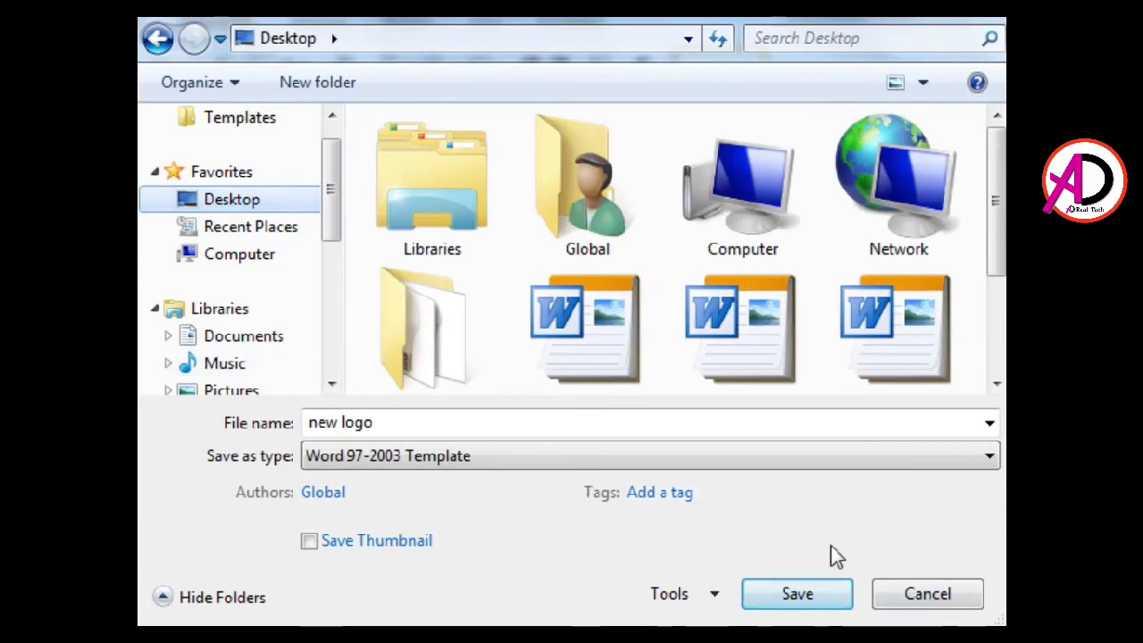
pyautogui.click(778, 594)
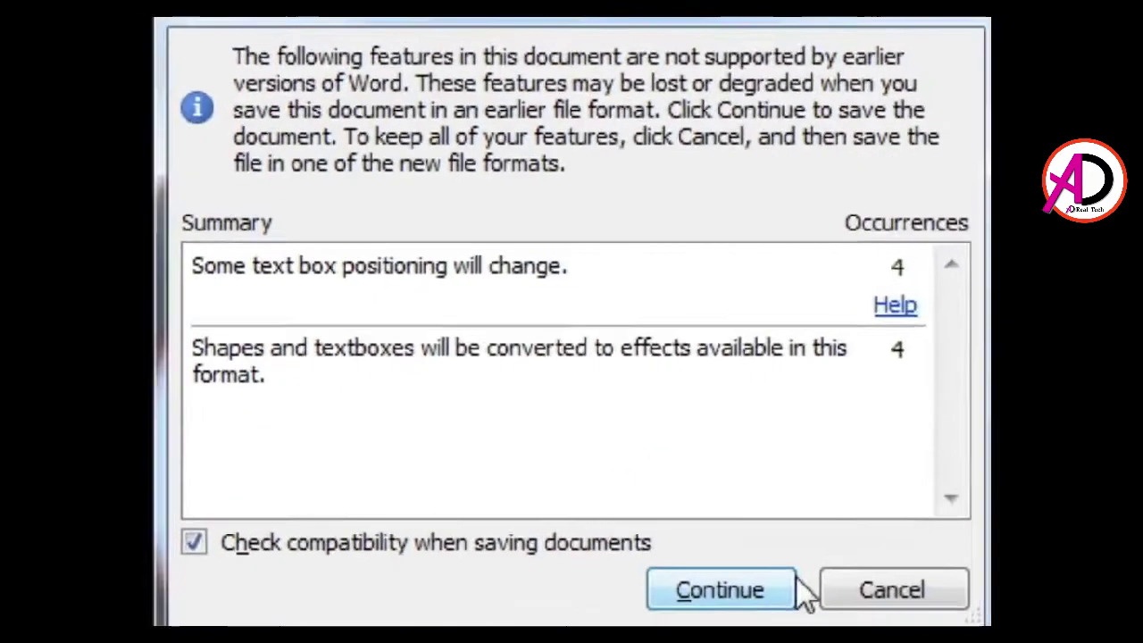
pyautogui.click(796, 592)
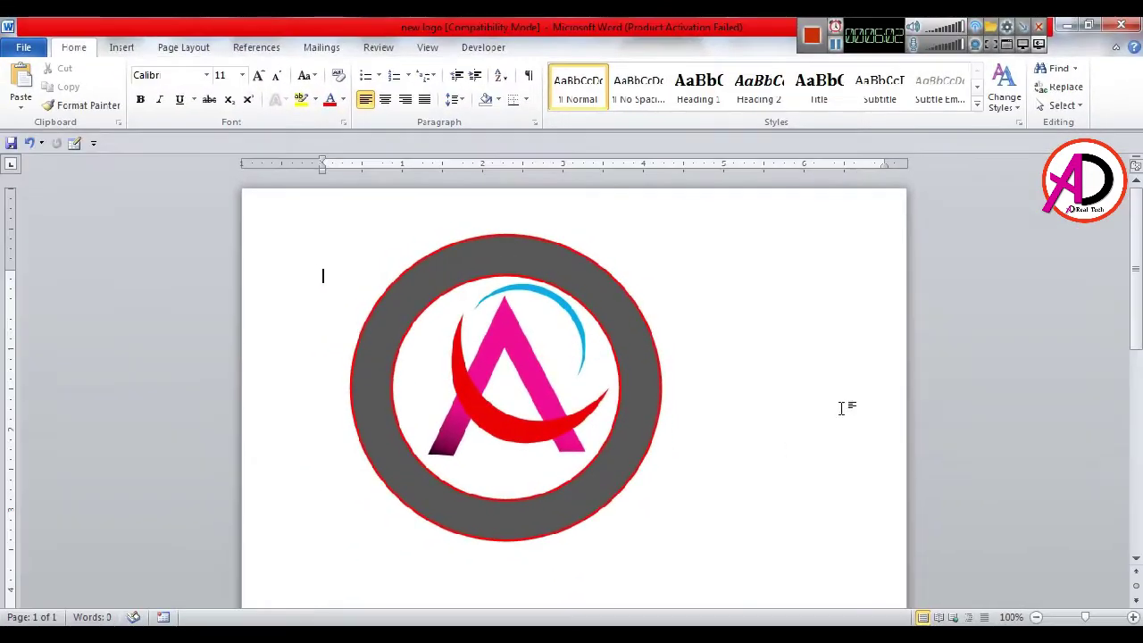
pyautogui.click(1123, 28)
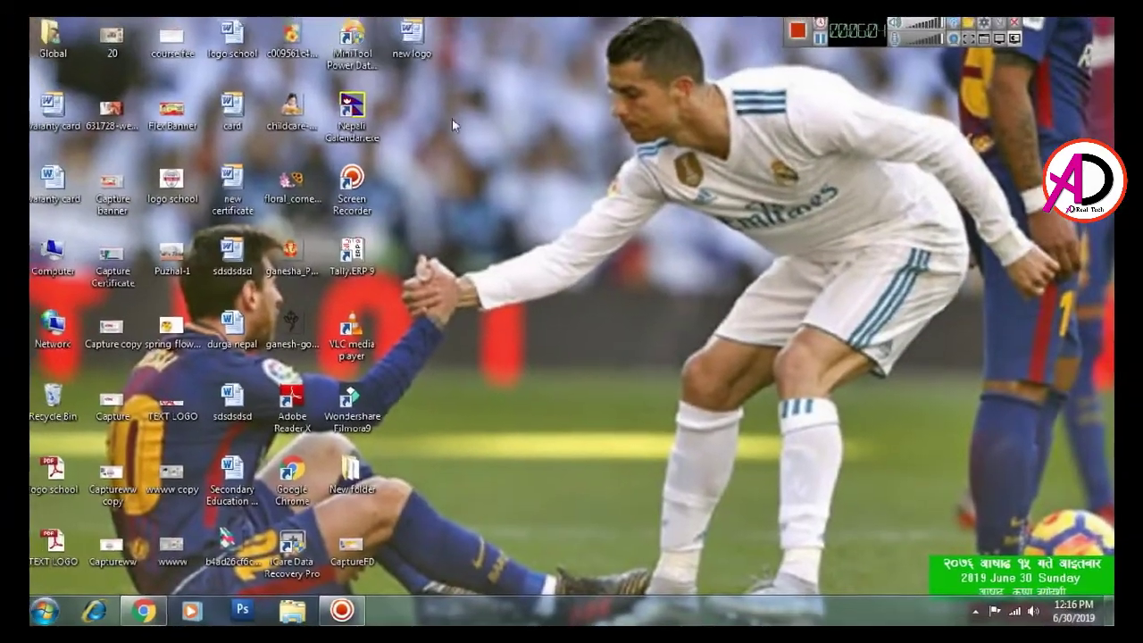
pyautogui.doubleClick(412, 36)
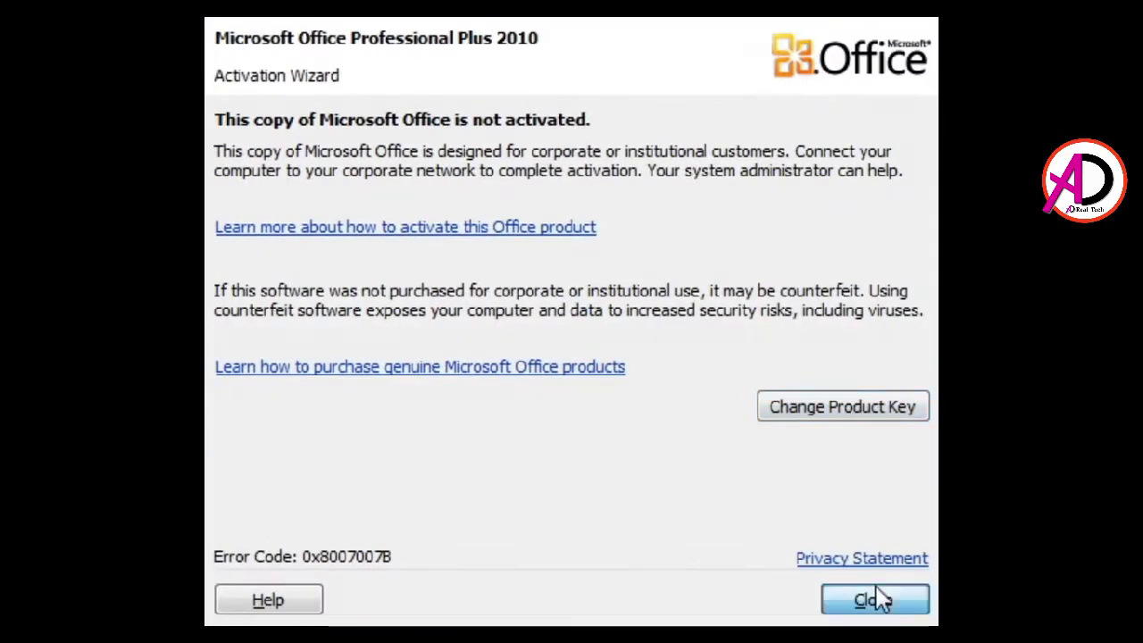
# - Insert first-style WordArt reading 'ASHOK OFFSET PRINTING PRESS' at size 18
pyautogui.click(826, 555)
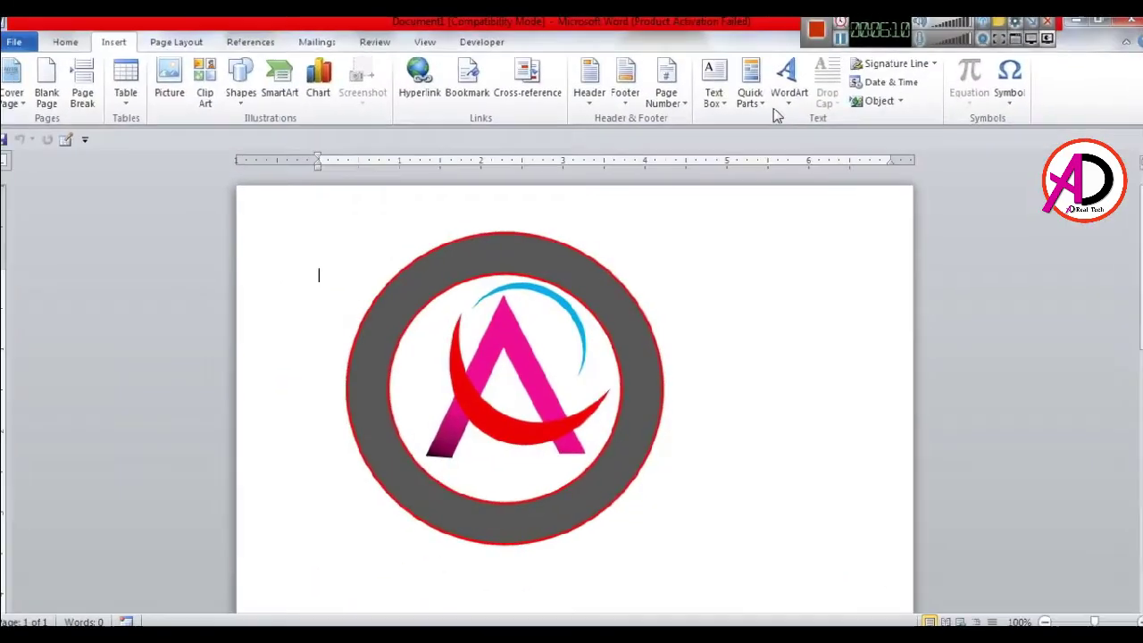
pyautogui.click(695, 79)
pyautogui.click(697, 131)
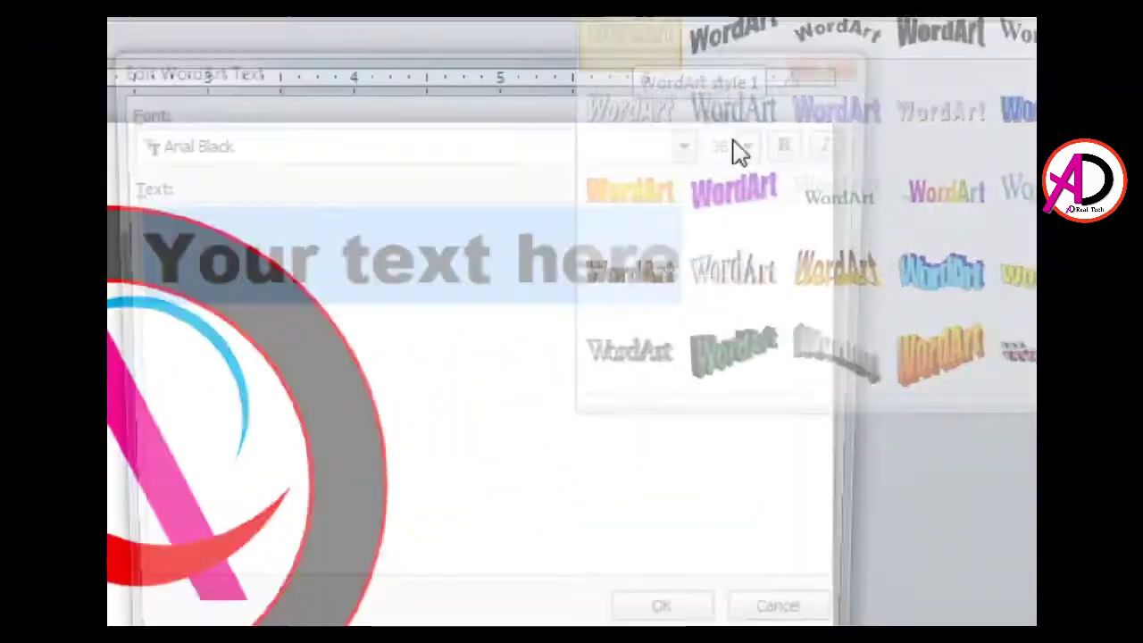
pyautogui.press('BackSpace')
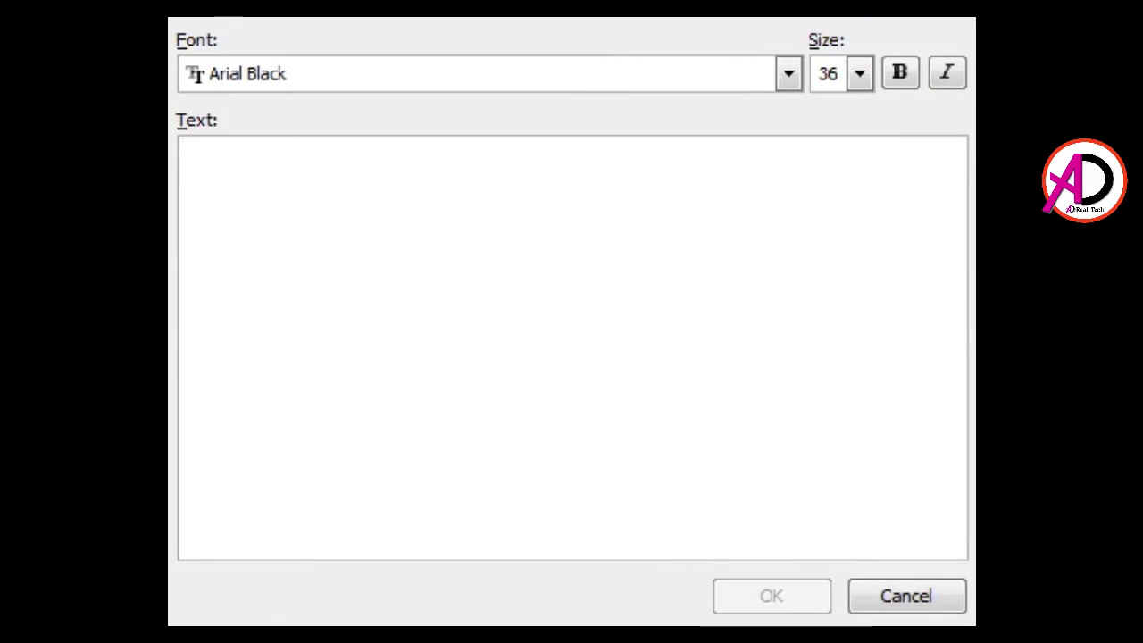
pyautogui.write('ASH')
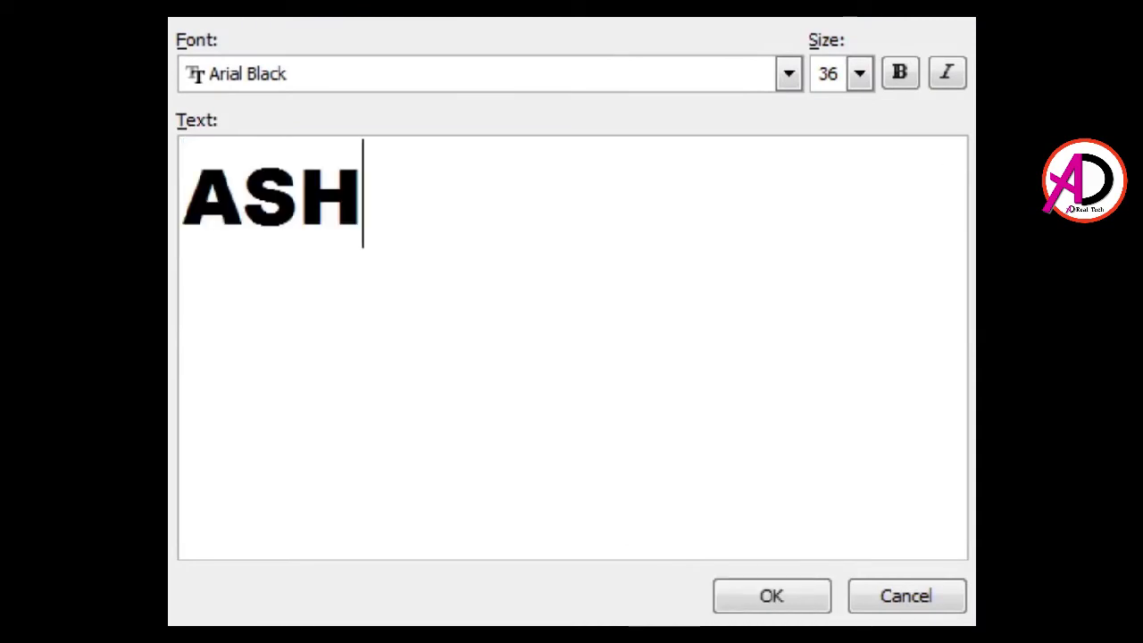
pyautogui.write('OK ')
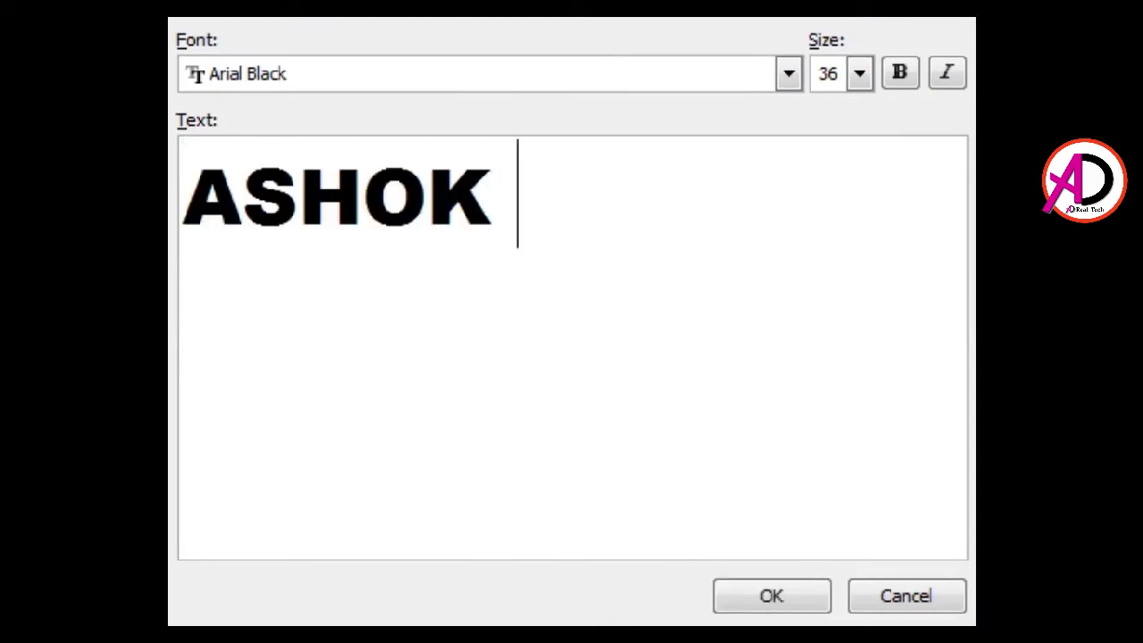
pyautogui.write('OFFSET ')
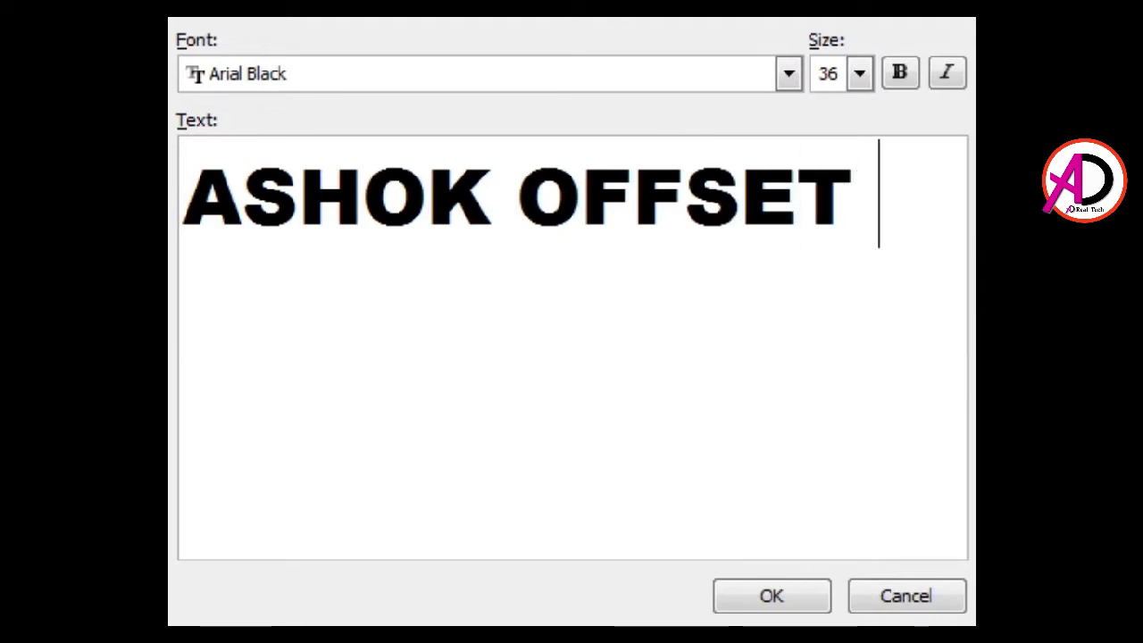
pyautogui.write('PRINT')
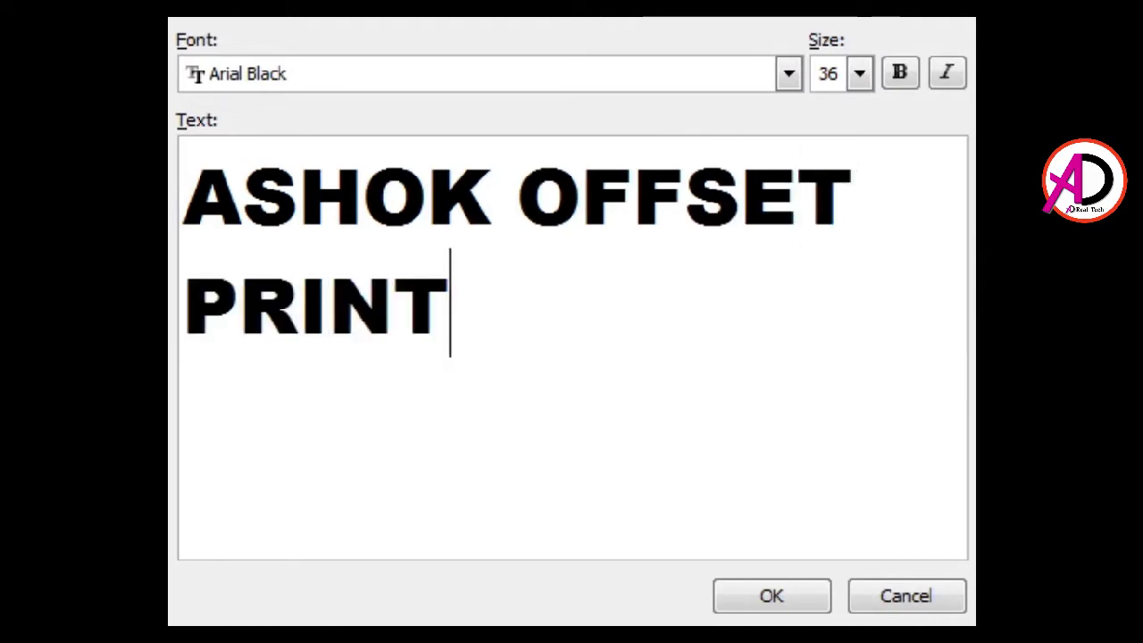
pyautogui.write('ING P')
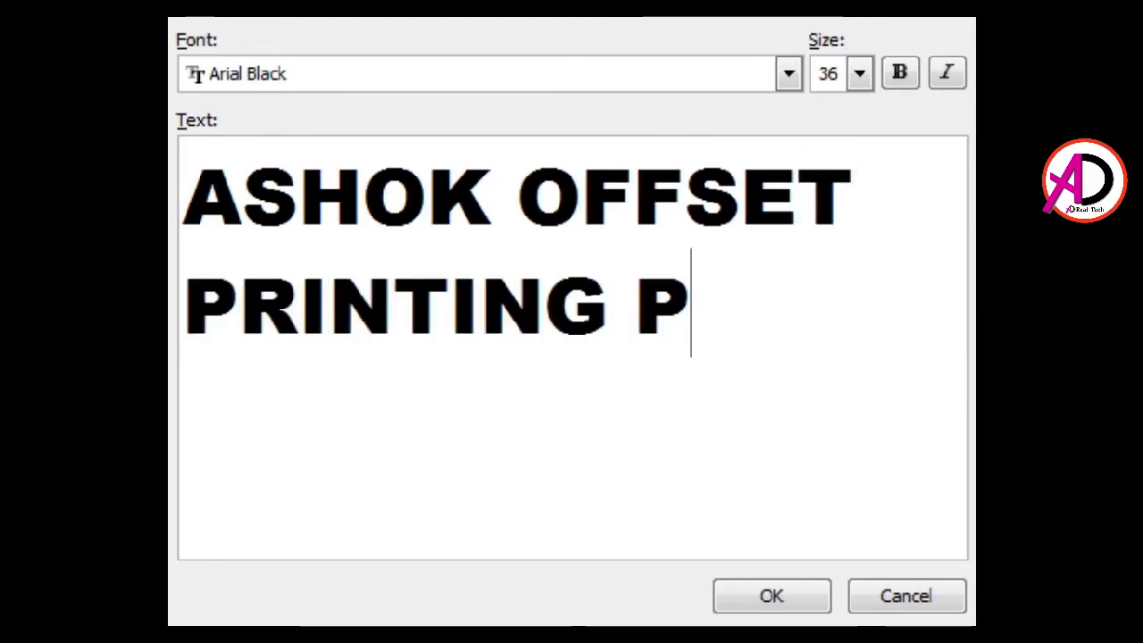
pyautogui.write('RESS')
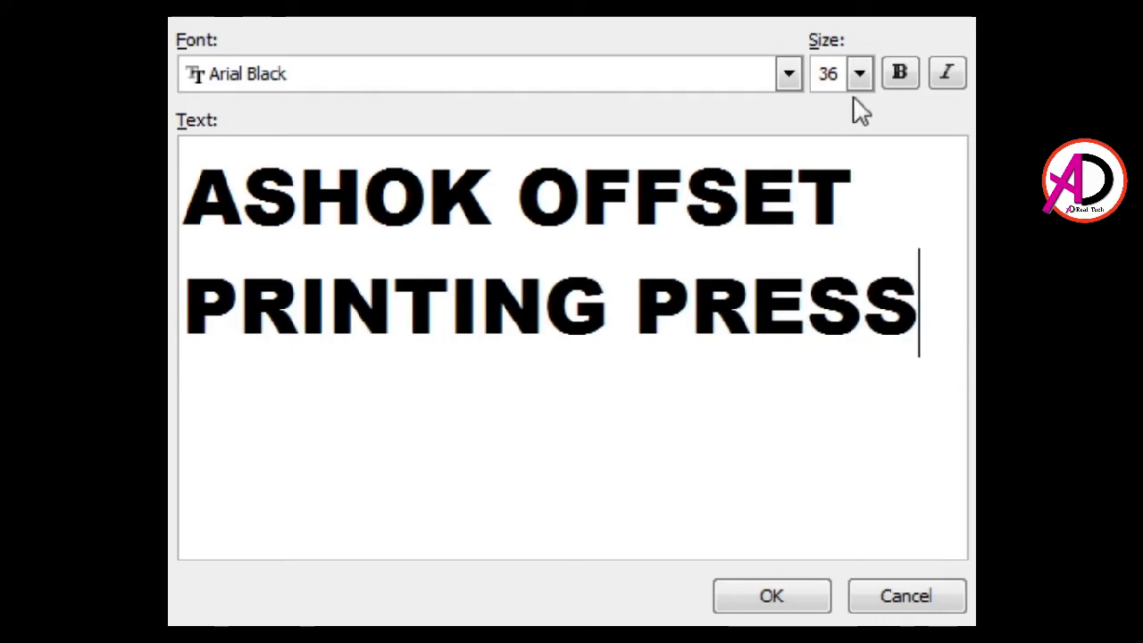
pyautogui.click(859, 73)
pyautogui.scroll(1, 850, 147)
pyautogui.click(842, 164)
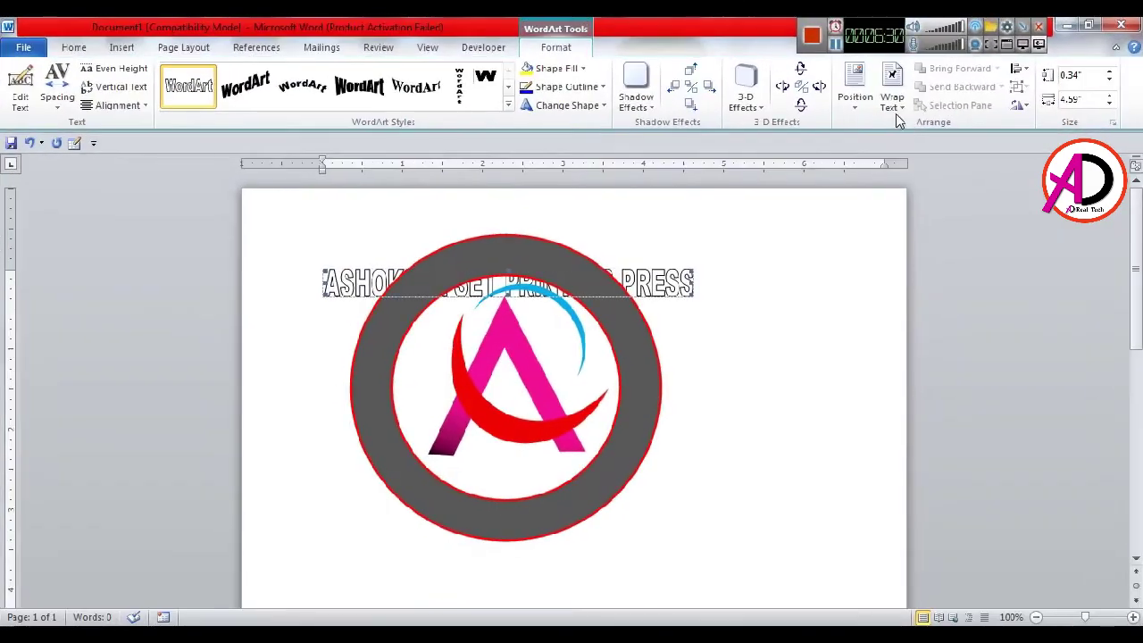
# - Set the WordArt to In Front of Text and bend it into an Arch Up shape
pyautogui.click(894, 90)
pyautogui.click(933, 239)
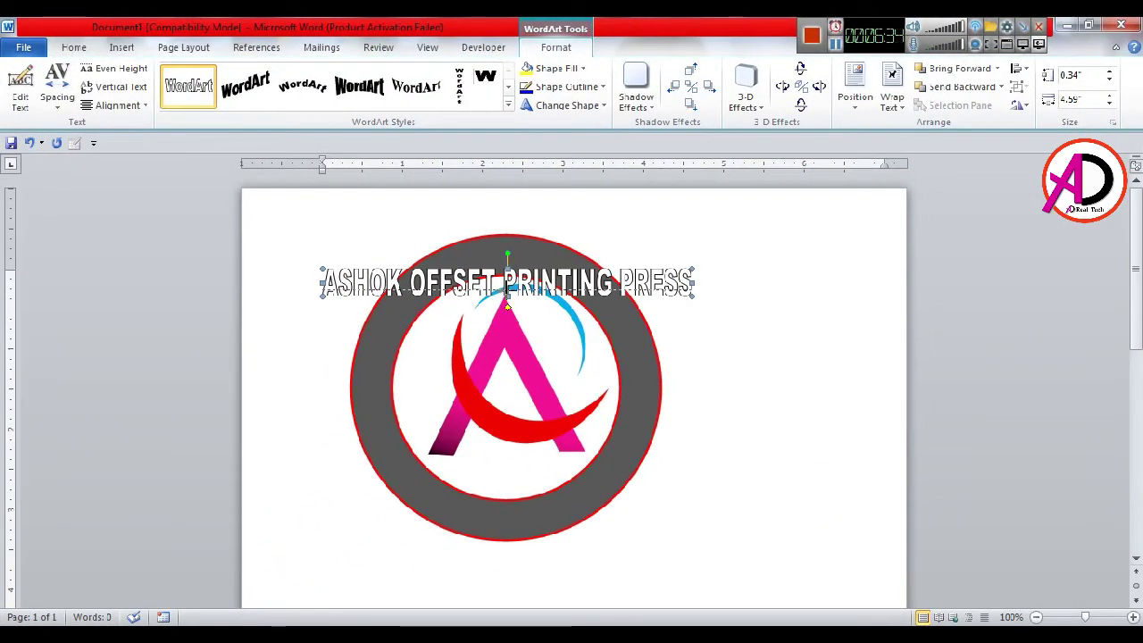
pyautogui.moveTo(507, 287); pyautogui.dragTo(508, 289)
pyautogui.click(566, 107)
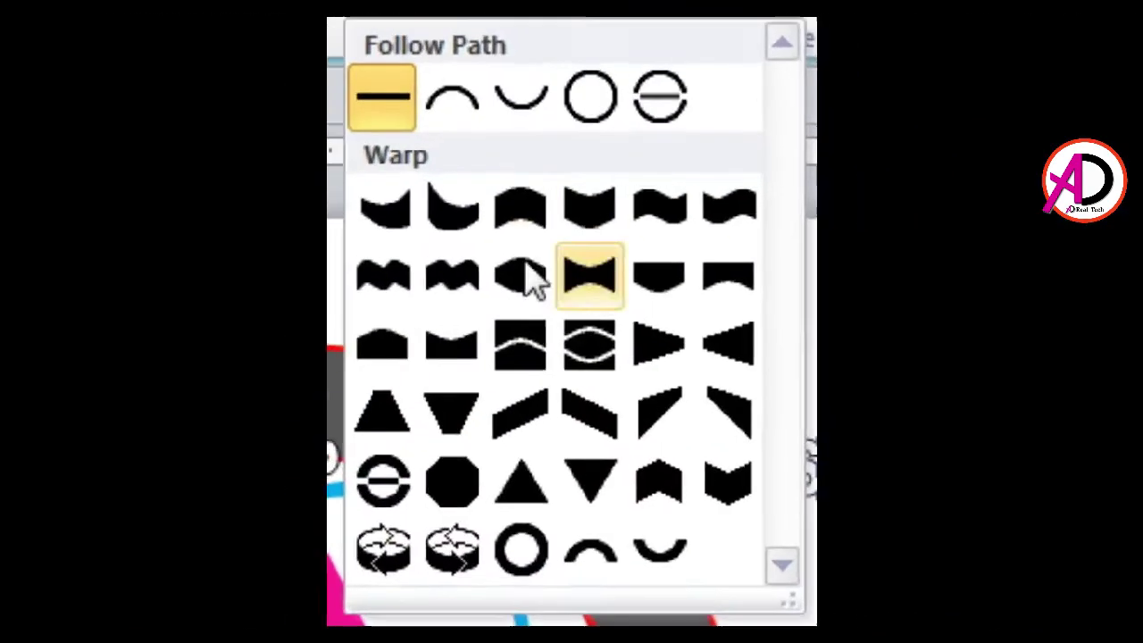
pyautogui.click(560, 141)
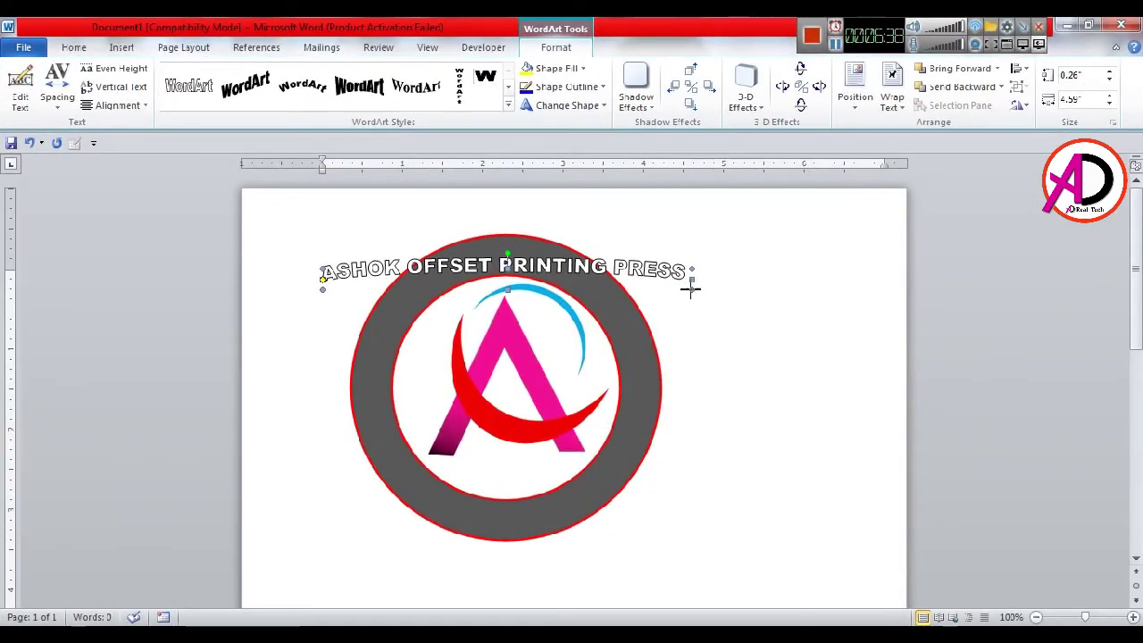
# - Resize and position the arched text so it follows the top of the grey ring
pyautogui.moveTo(591, 497); pyautogui.dragTo(611, 516)
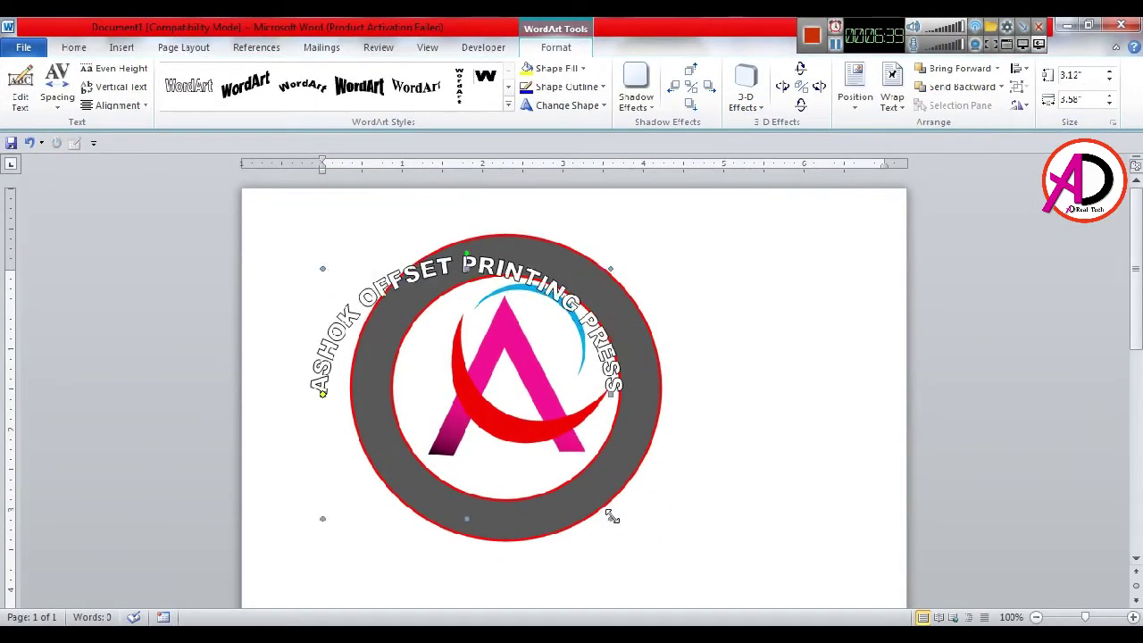
pyautogui.moveTo(539, 267); pyautogui.dragTo(580, 251)
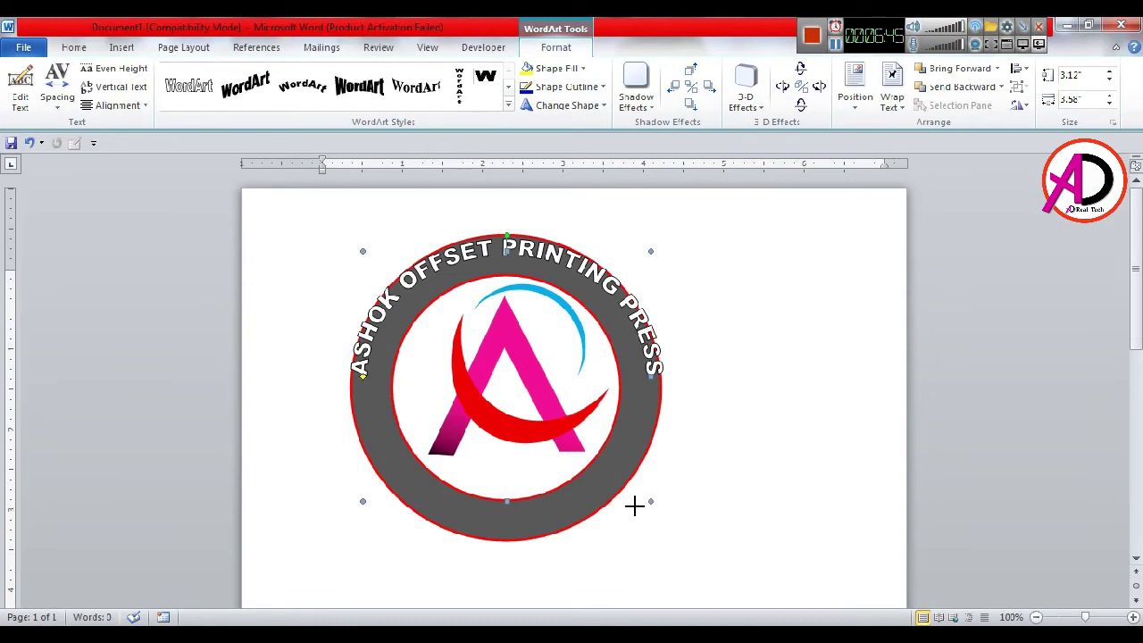
pyautogui.moveTo(640, 508); pyautogui.dragTo(641, 507)
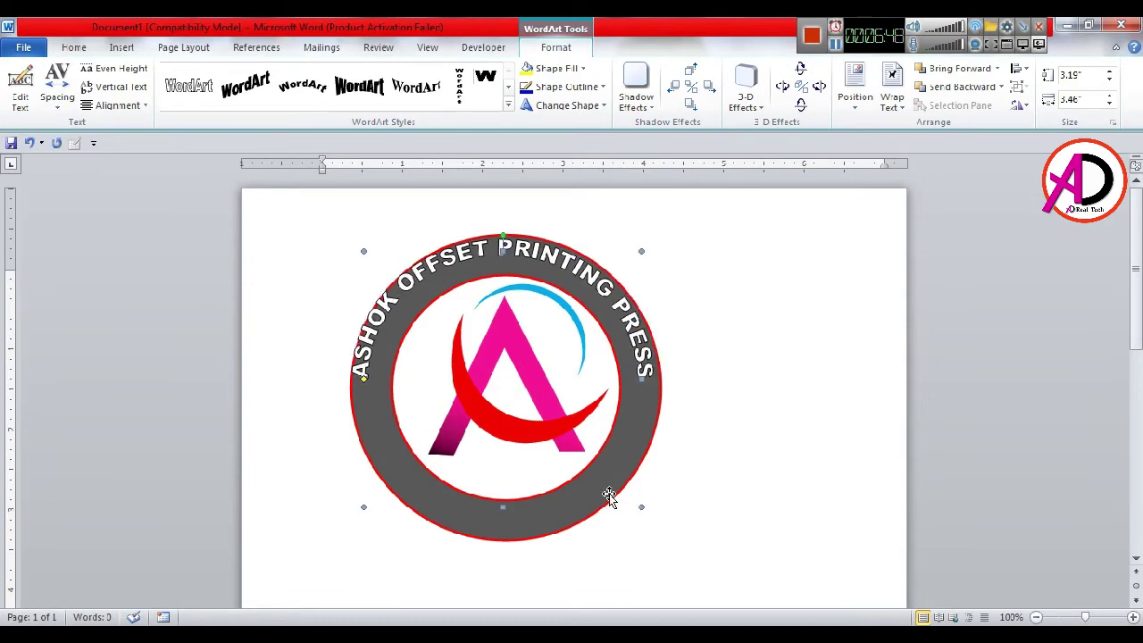
pyautogui.press('Down')
pyautogui.press('Down')
pyautogui.press('Down')
pyautogui.press('Right')
pyautogui.press('Right')
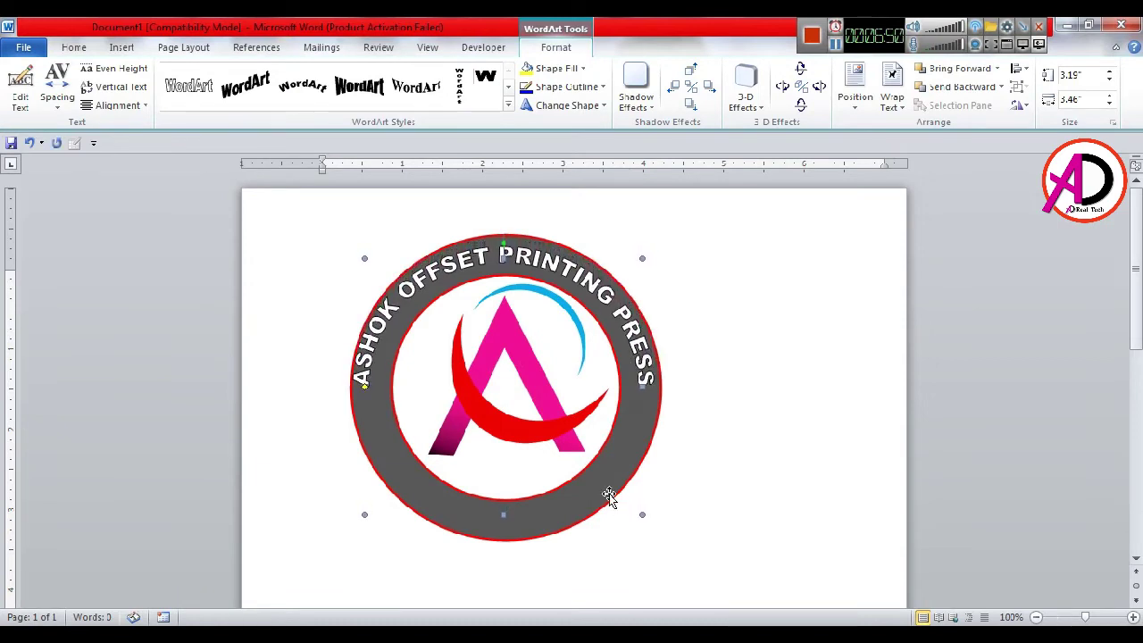
pyautogui.press('Down')
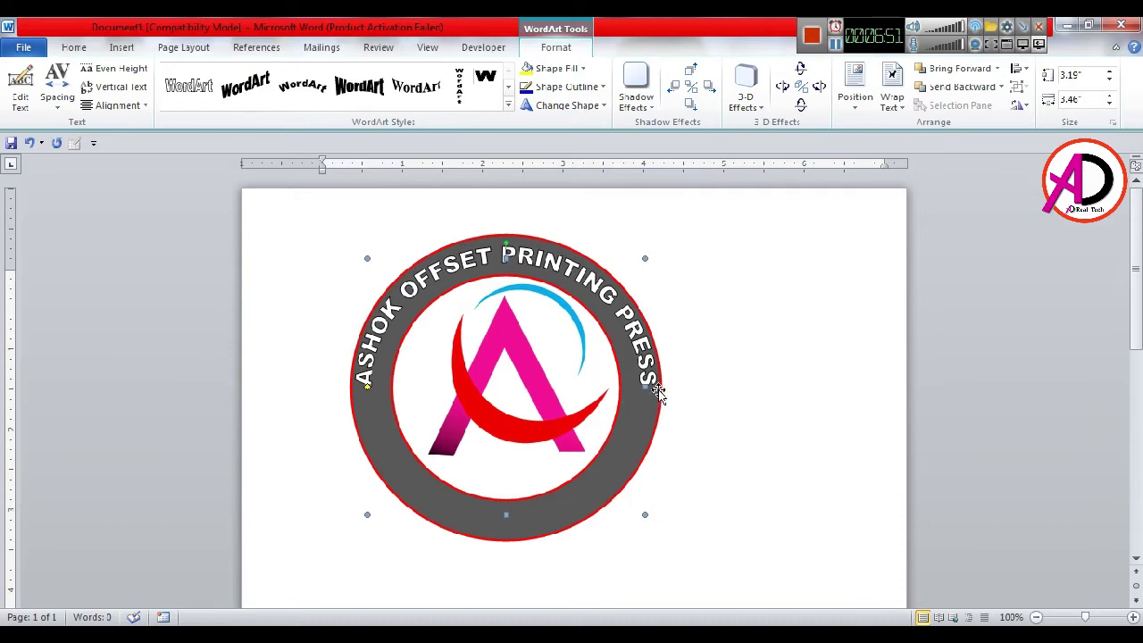
pyautogui.moveTo(637, 386); pyautogui.dragTo(632, 386)
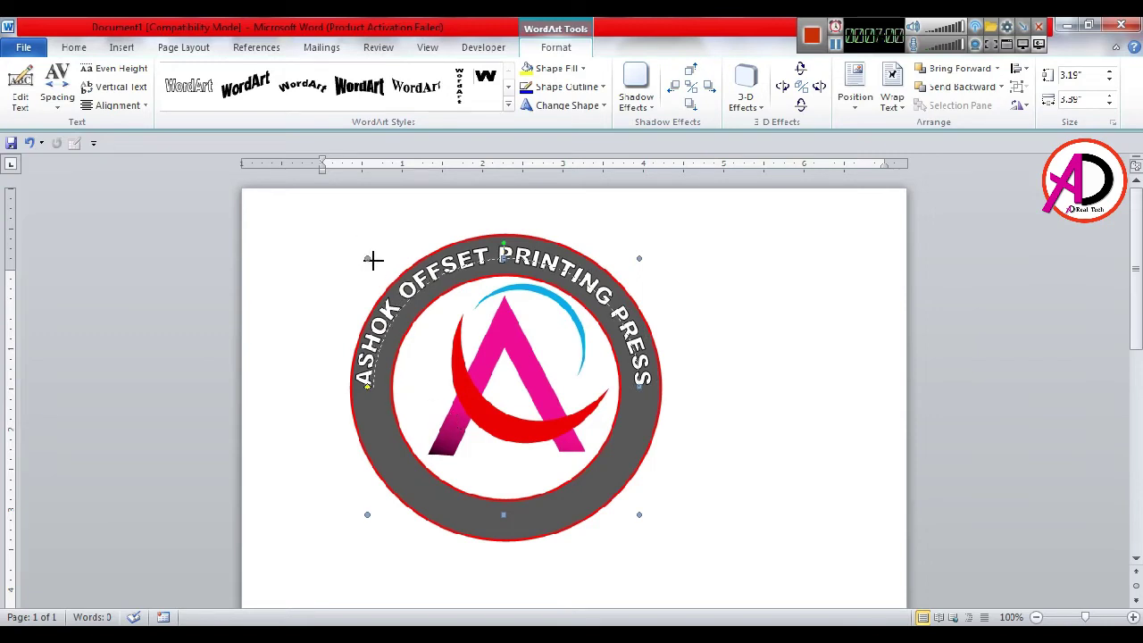
pyautogui.moveTo(371, 259); pyautogui.dragTo(378, 259)
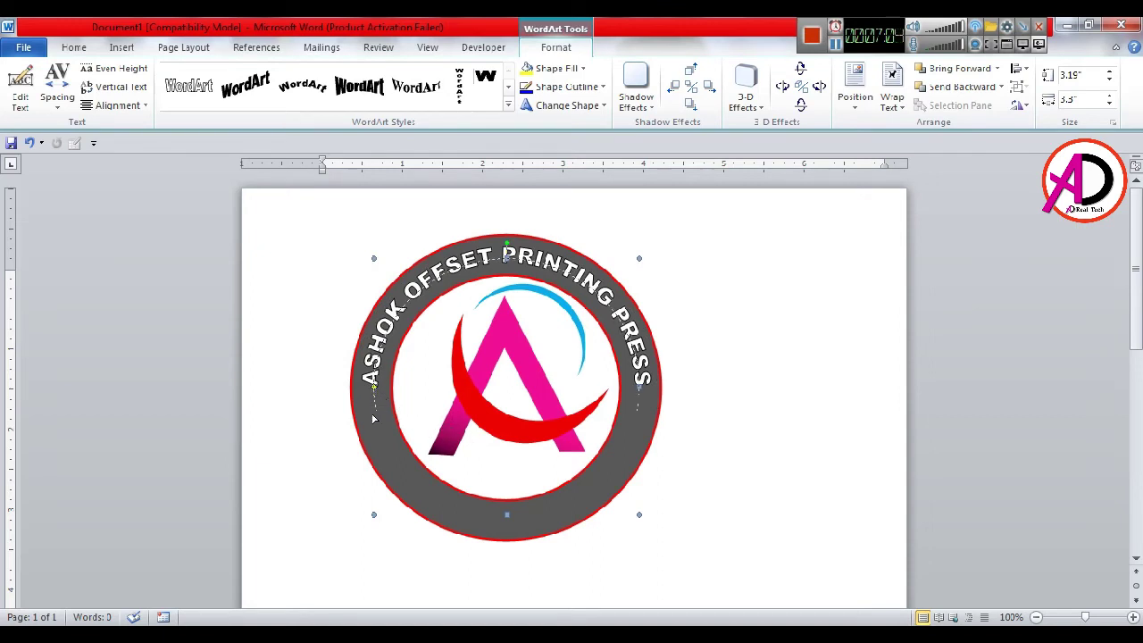
pyautogui.moveTo(377, 435); pyautogui.dragTo(379, 432)
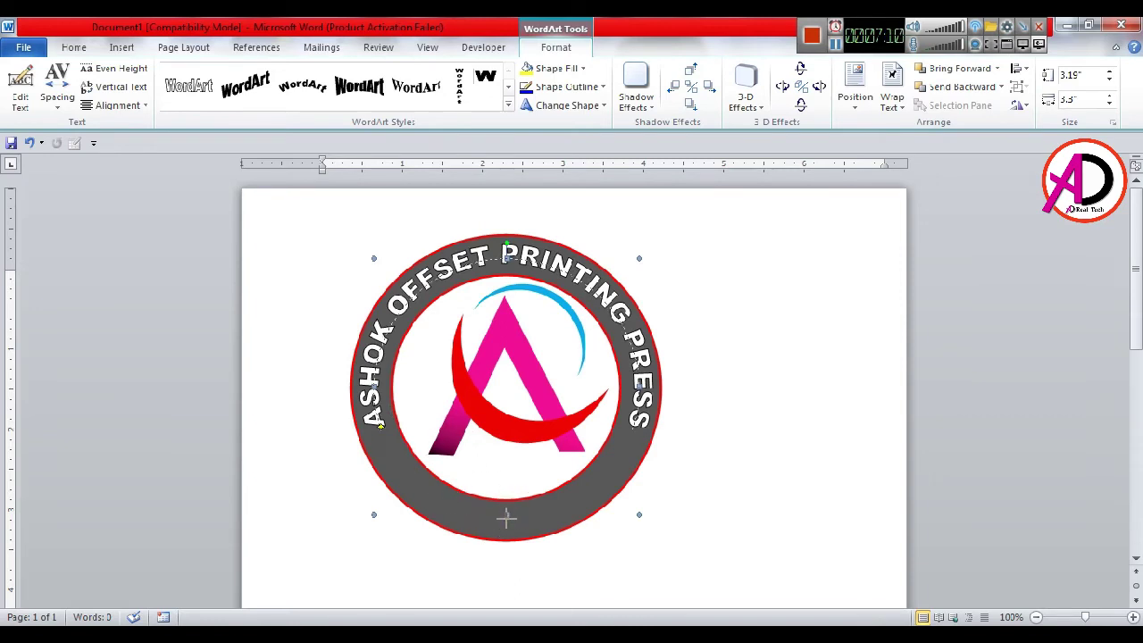
pyautogui.moveTo(507, 515); pyautogui.dragTo(507, 527)
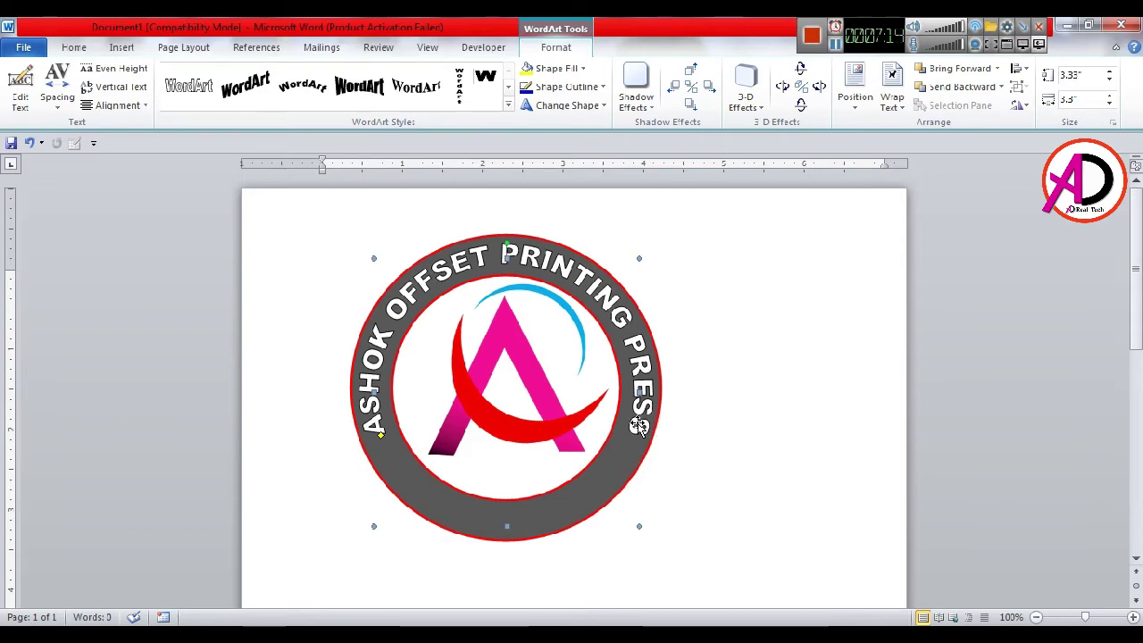
pyautogui.click(521, 409)
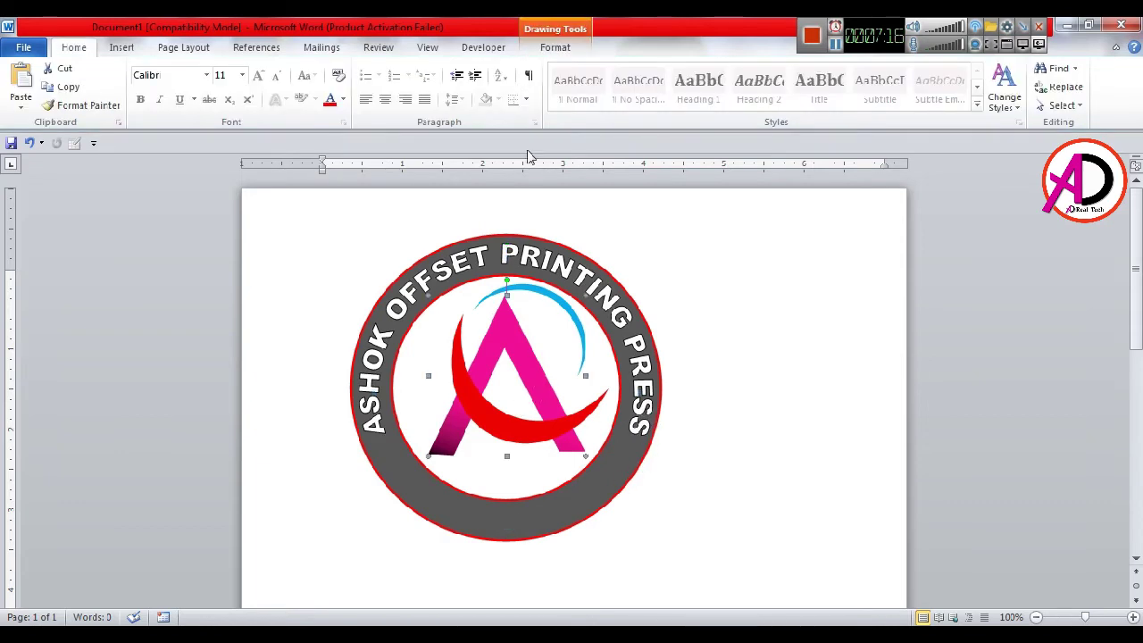
pyautogui.click(555, 48)
pyautogui.click(538, 68)
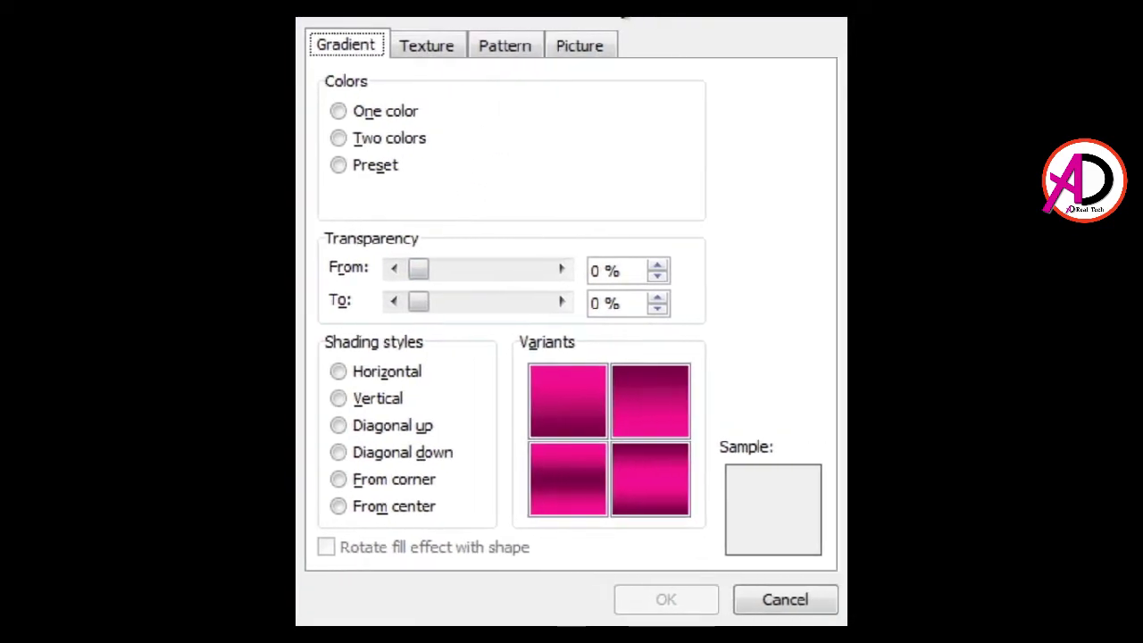
pyautogui.click(392, 155)
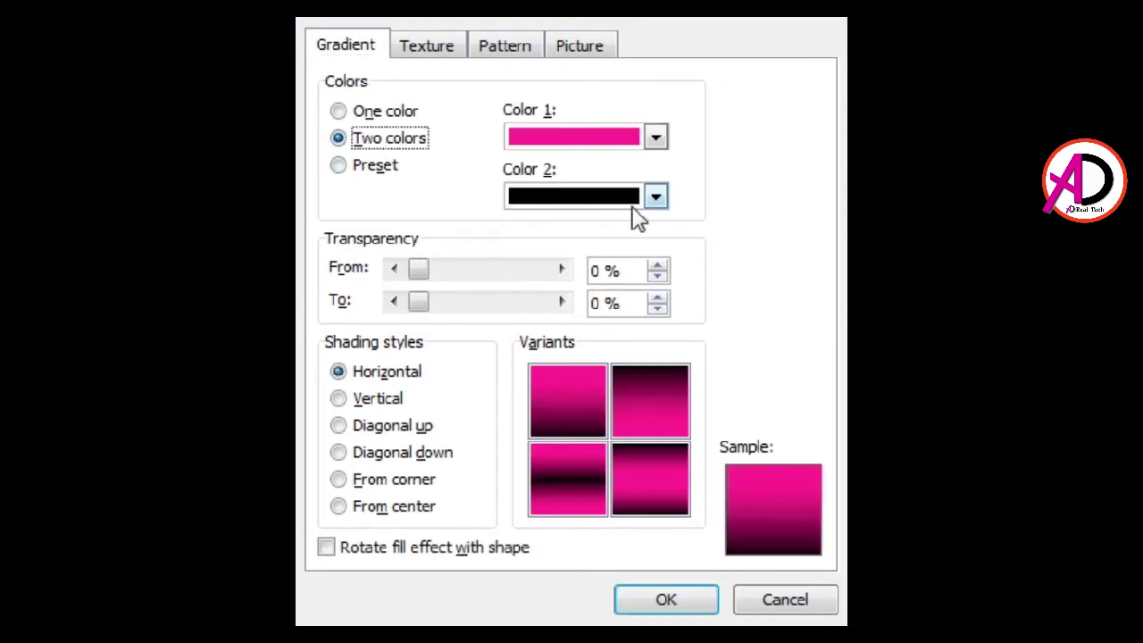
pyautogui.click(676, 413)
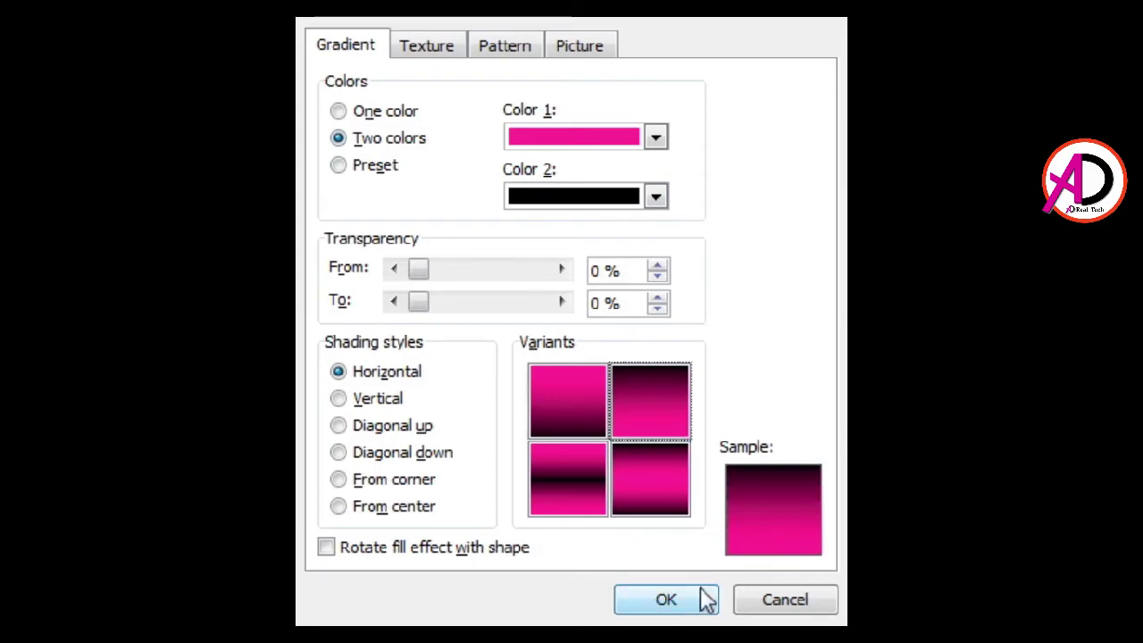
pyautogui.click(668, 600)
pyautogui.click(817, 487)
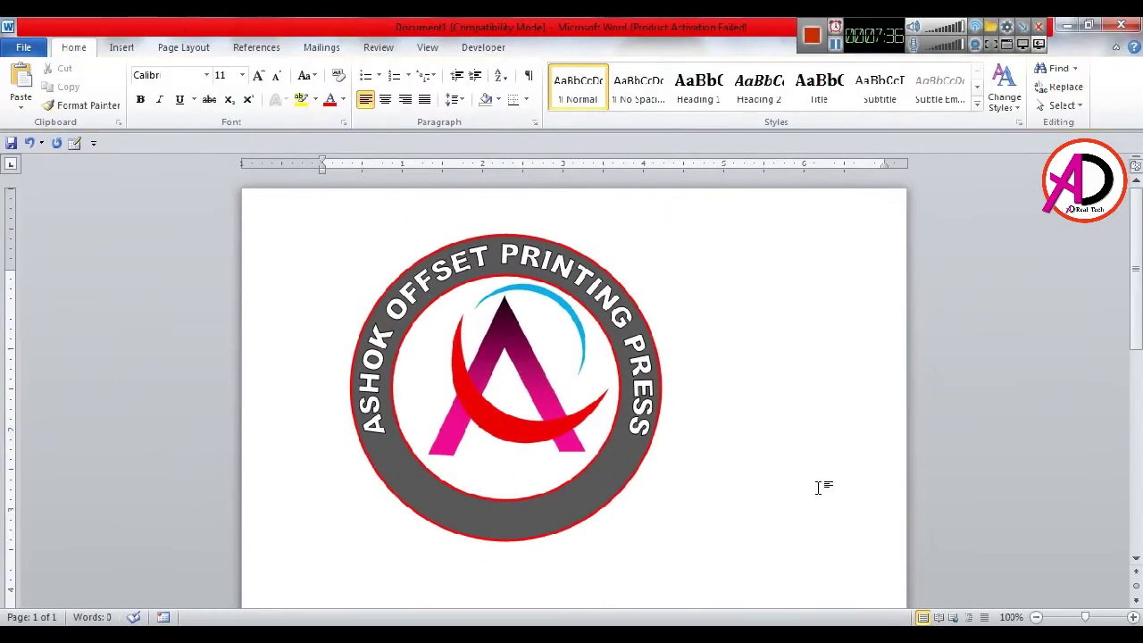
pyautogui.hotkey('ctrl', 'z')
pyautogui.click(817, 487)
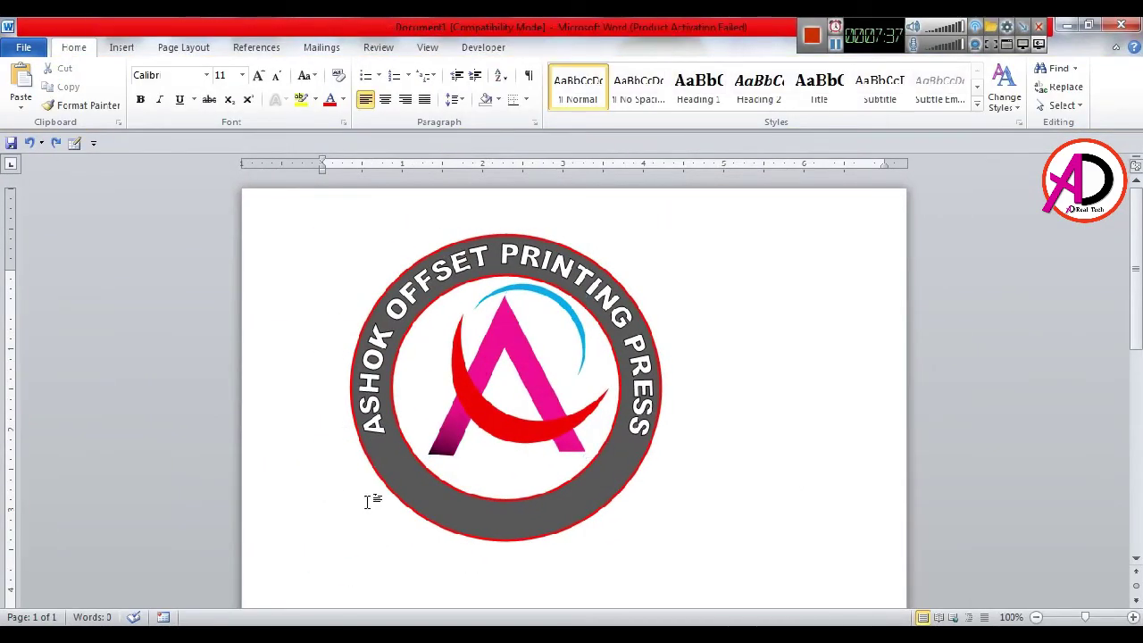
# - Set the arched ASHOK OFFSET PRINTING PRESS text's Shape Outline to No Outline
pyautogui.click(643, 427)
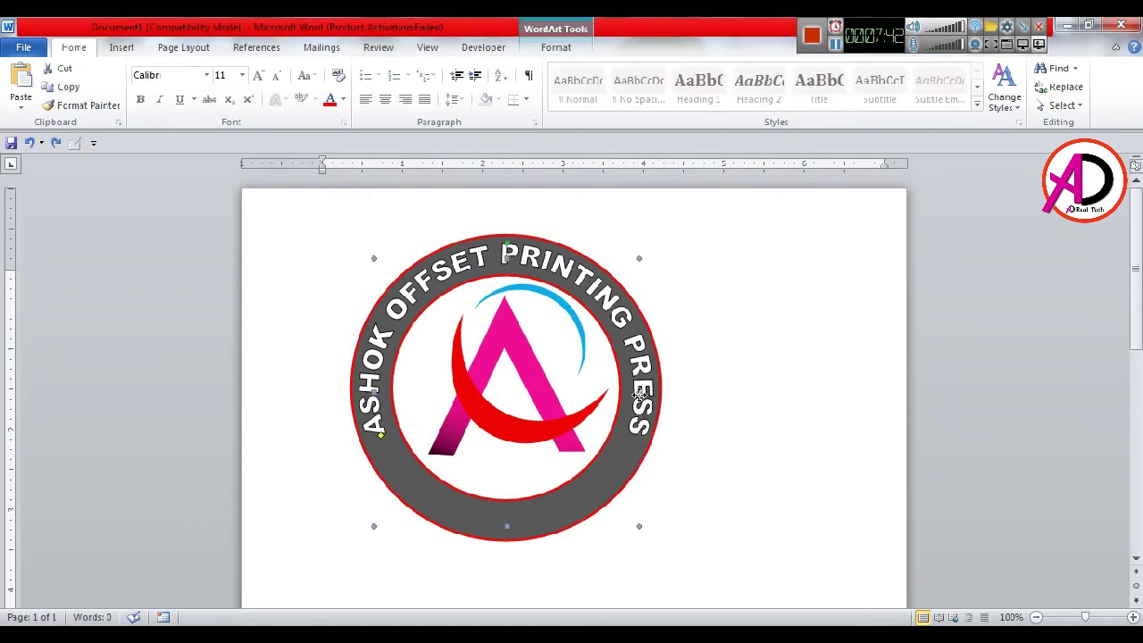
pyautogui.click(697, 469)
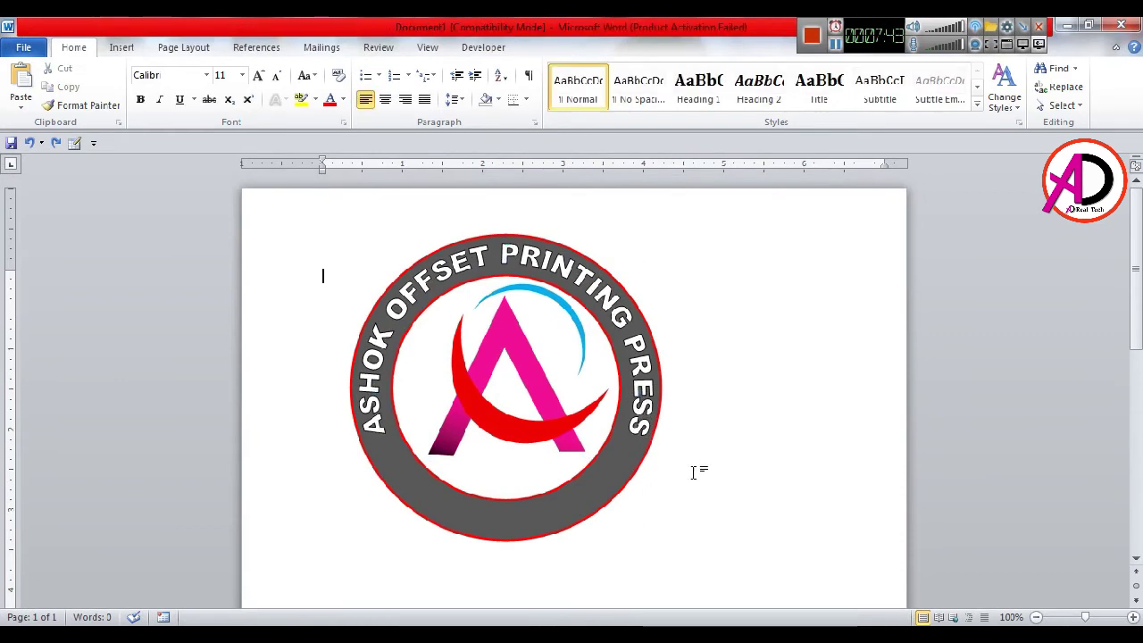
pyautogui.click(449, 272)
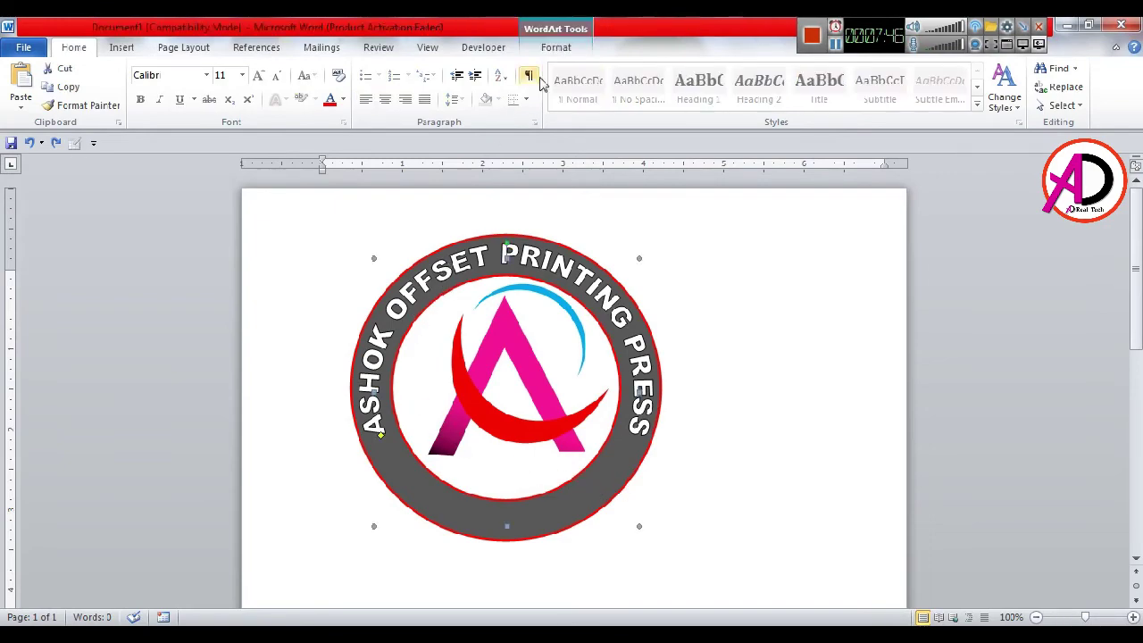
pyautogui.click(554, 44)
pyautogui.click(564, 87)
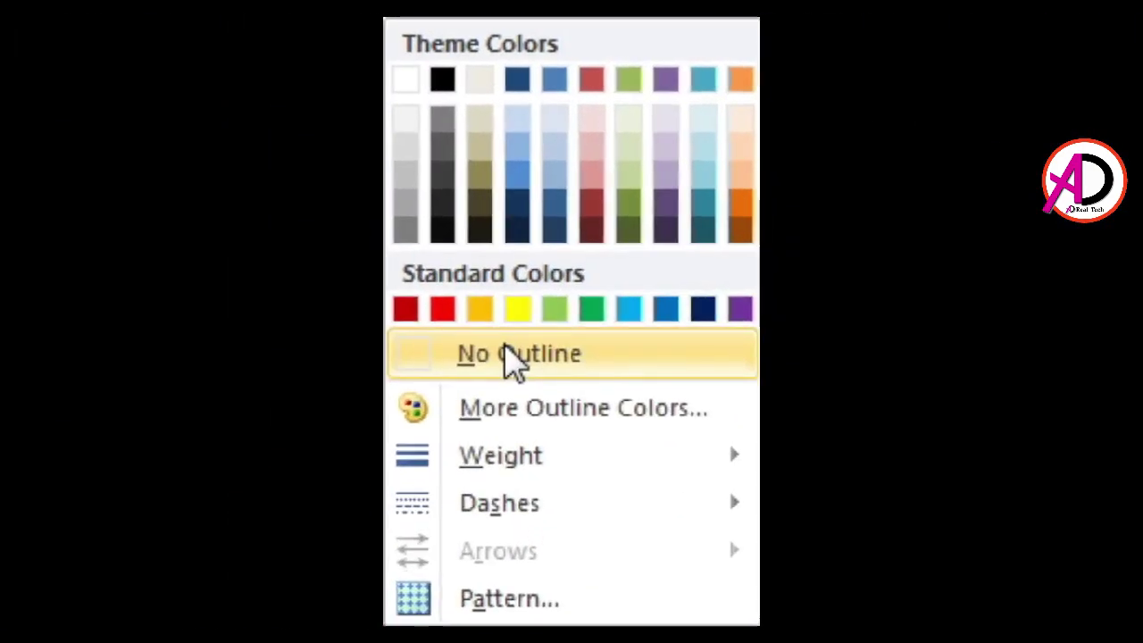
pyautogui.click(510, 357)
pyautogui.click(671, 494)
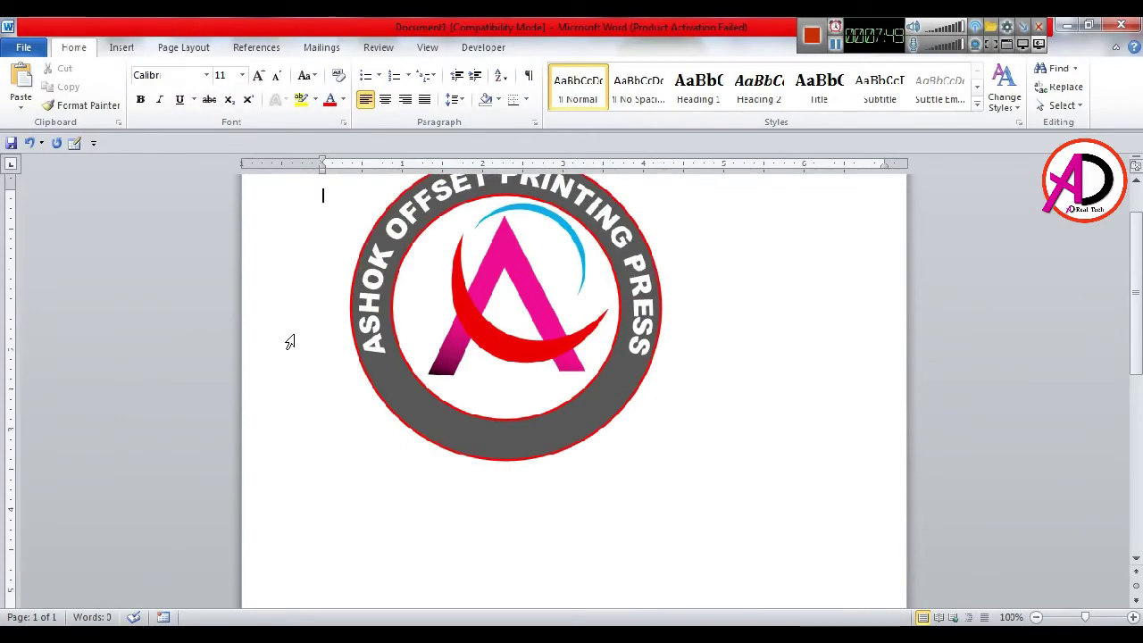
# - Insert plain outlined WordArt reading '-------------HISAR-------------' at size 14
pyautogui.click(121, 47)
pyautogui.click(784, 77)
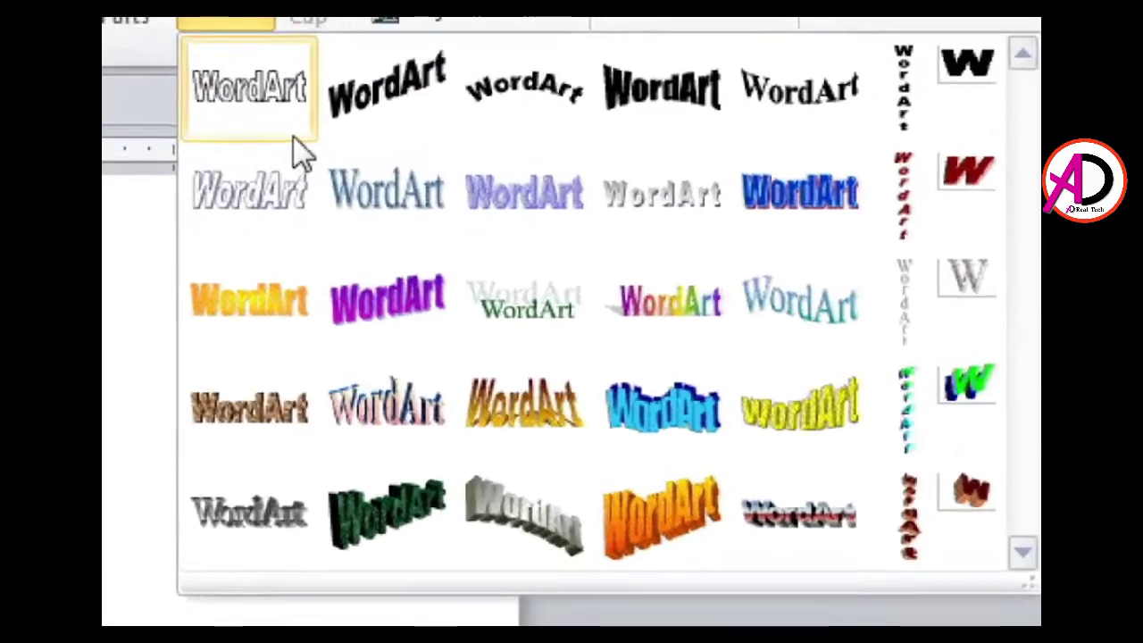
pyautogui.click(799, 108)
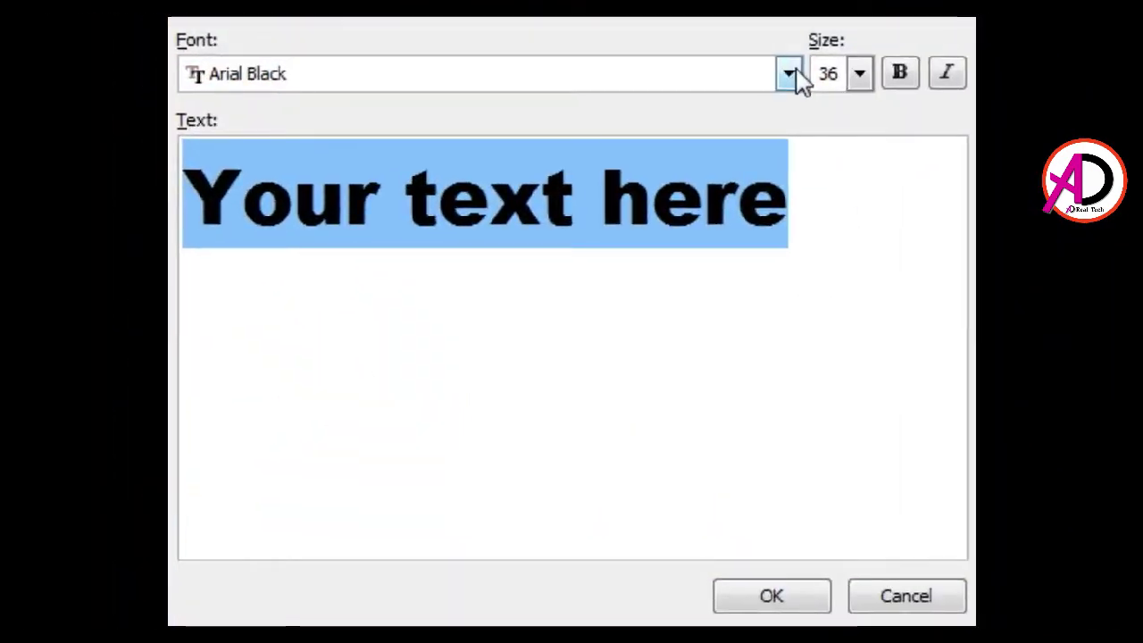
pyautogui.press('Delete')
pyautogui.write('....')
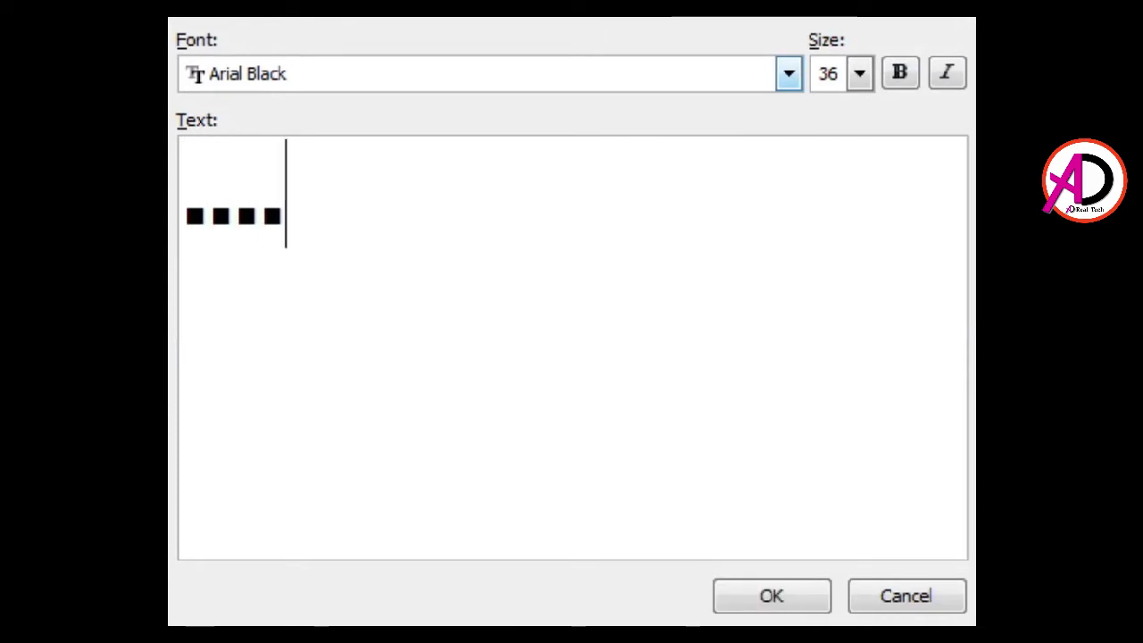
pyautogui.press('BackSpace')
pyautogui.press('BackSpace')
pyautogui.press('BackSpace')
pyautogui.press('BackSpace')
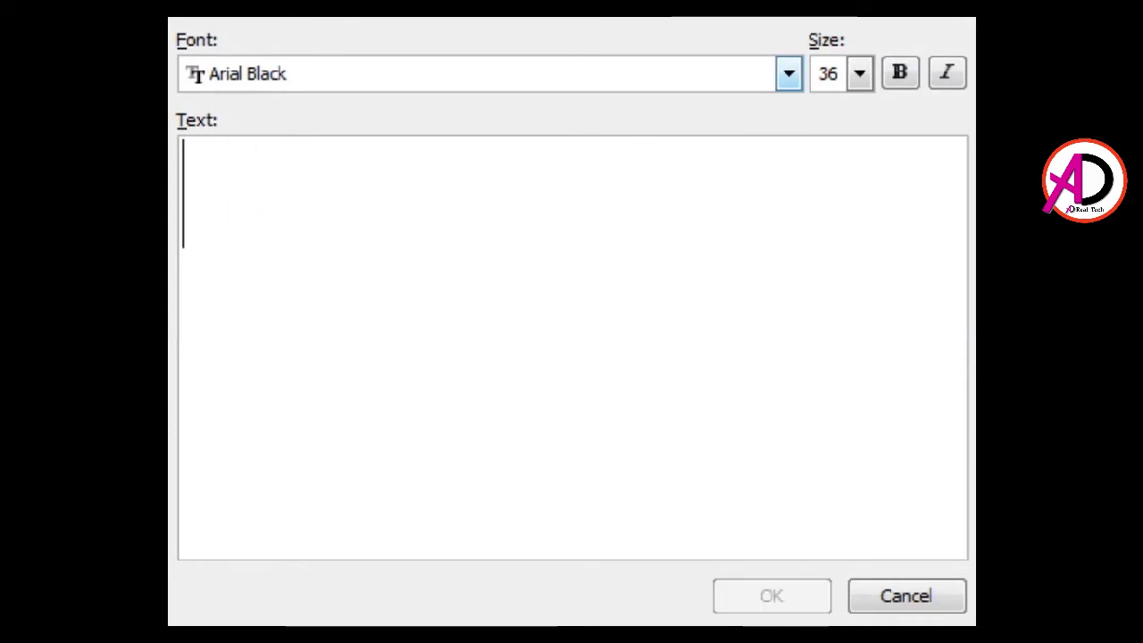
pyautogui.write('............')
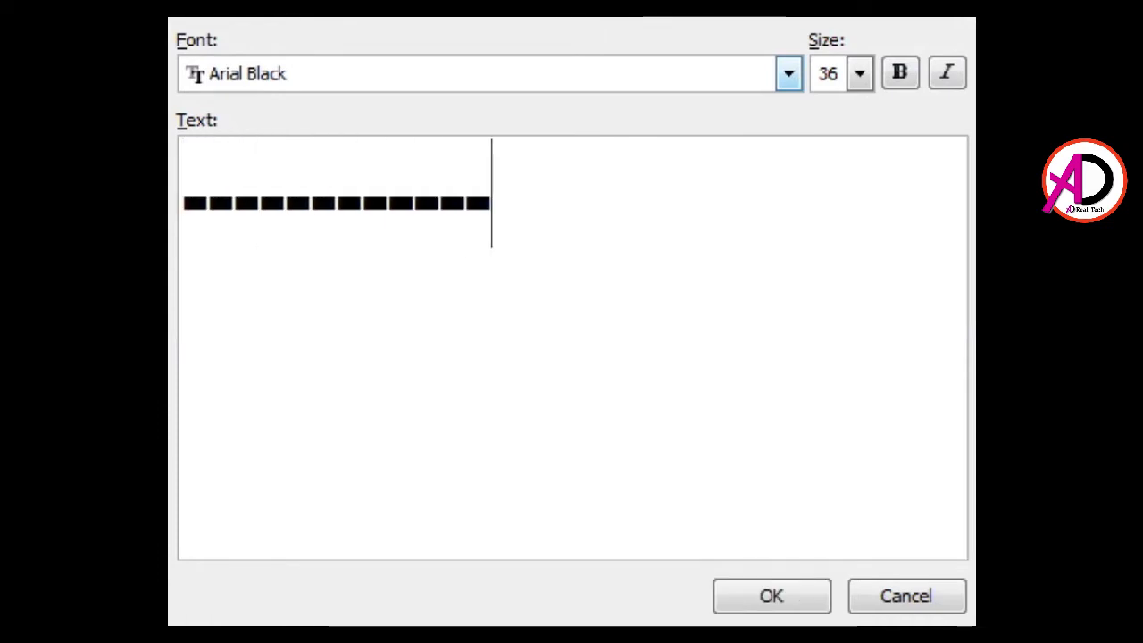
pyautogui.write('. ')
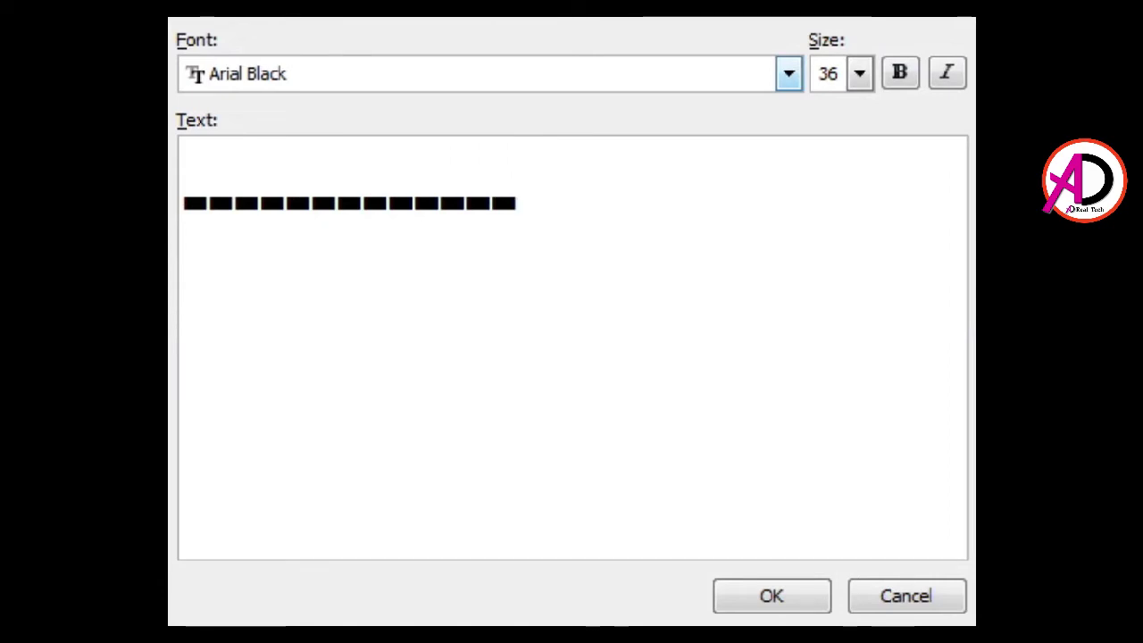
pyautogui.write('HIS')
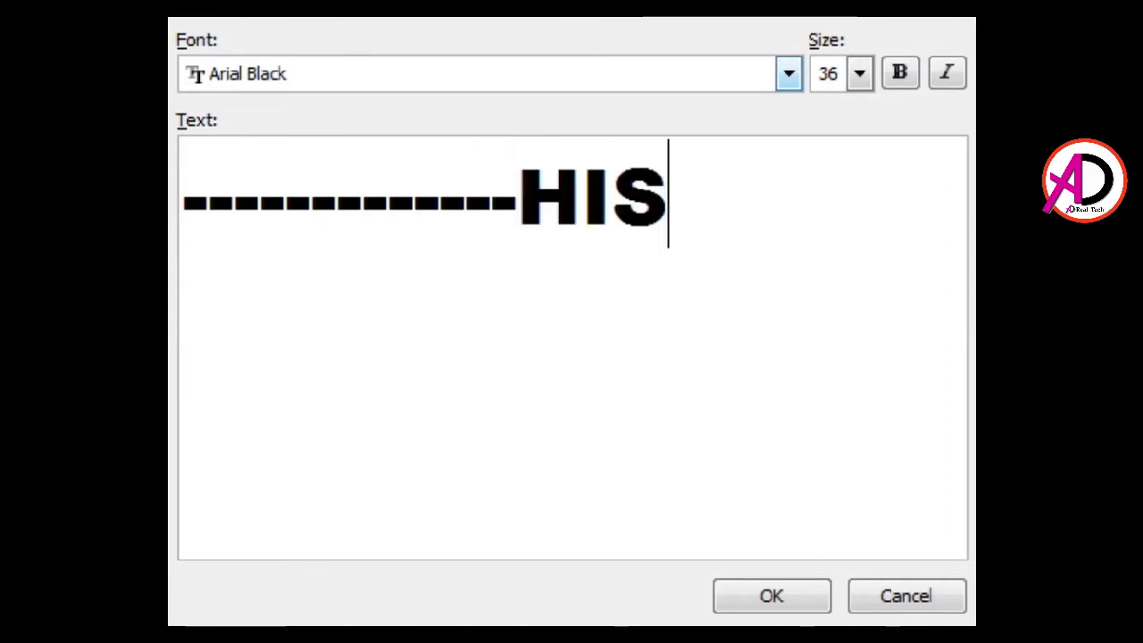
pyautogui.write('AR-')
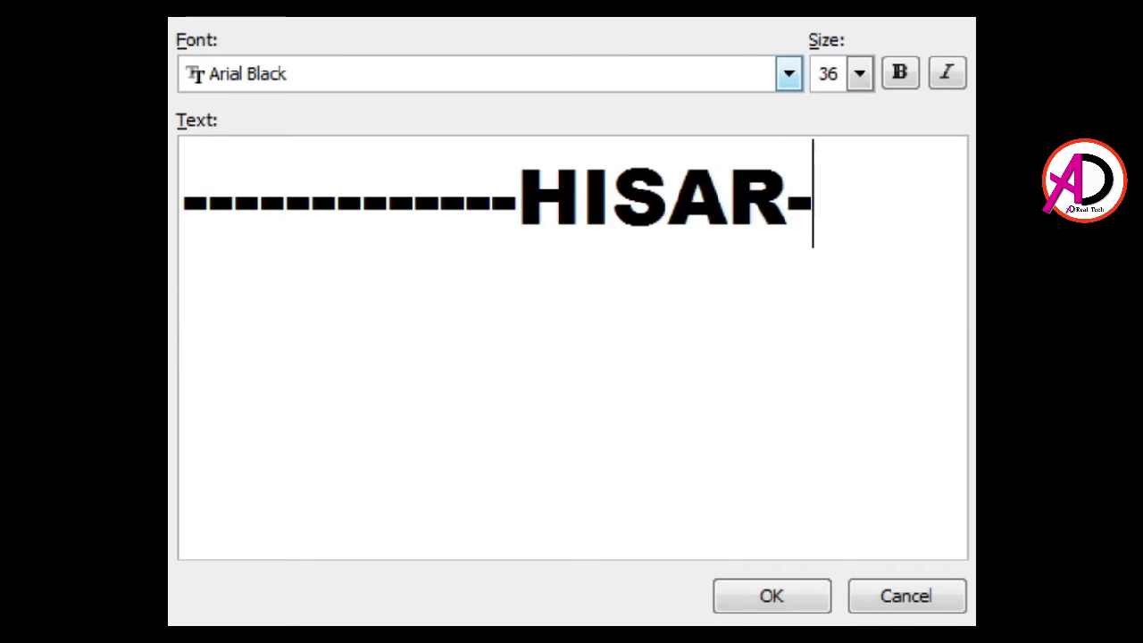
pyautogui.write('---------')
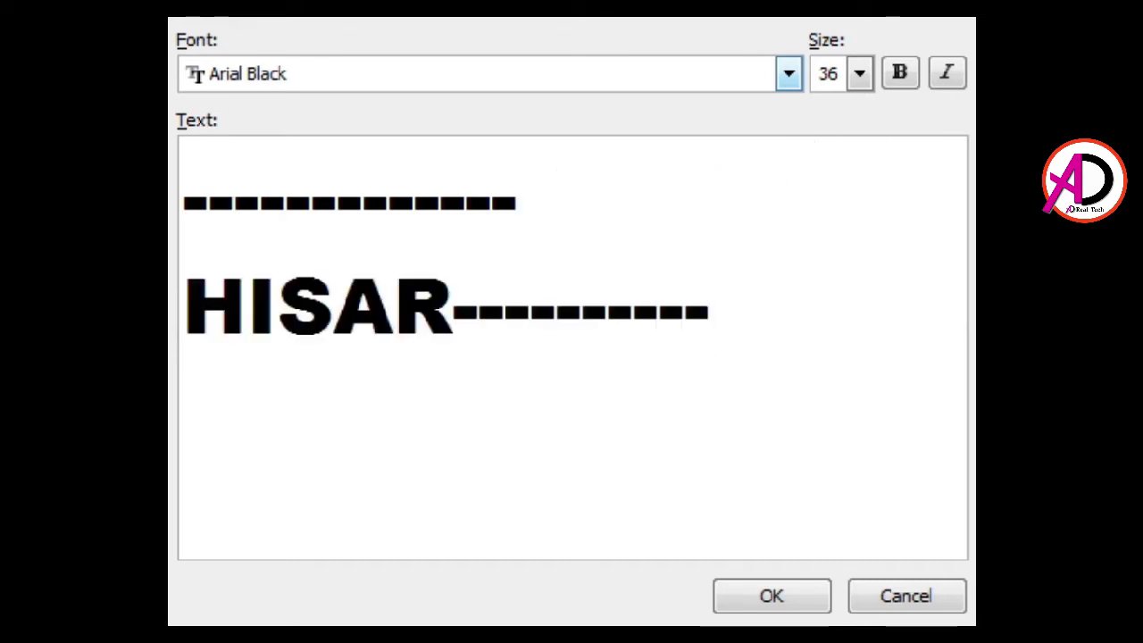
pyautogui.write('---')
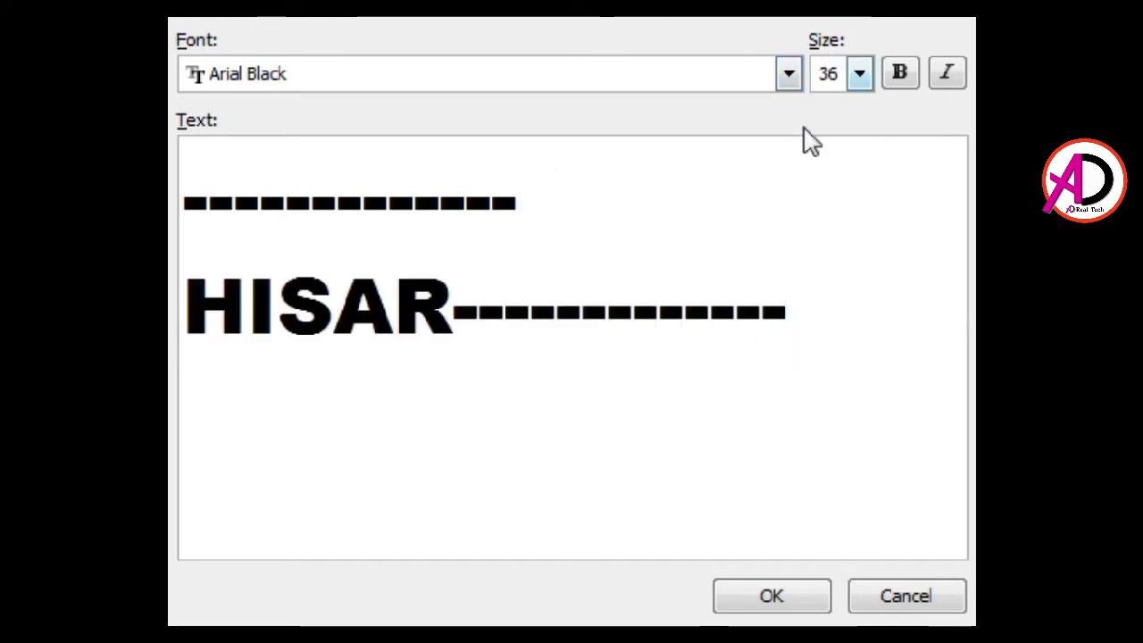
pyautogui.click(859, 73)
pyautogui.scroll(2, 857, 145)
pyautogui.click(831, 169)
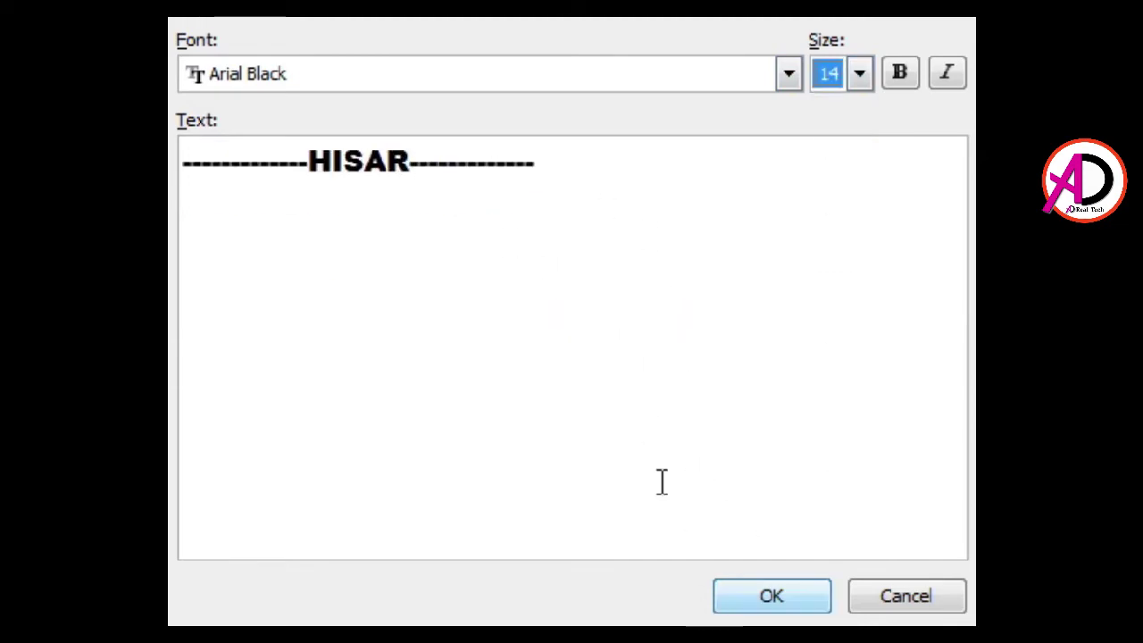
pyautogui.click(771, 598)
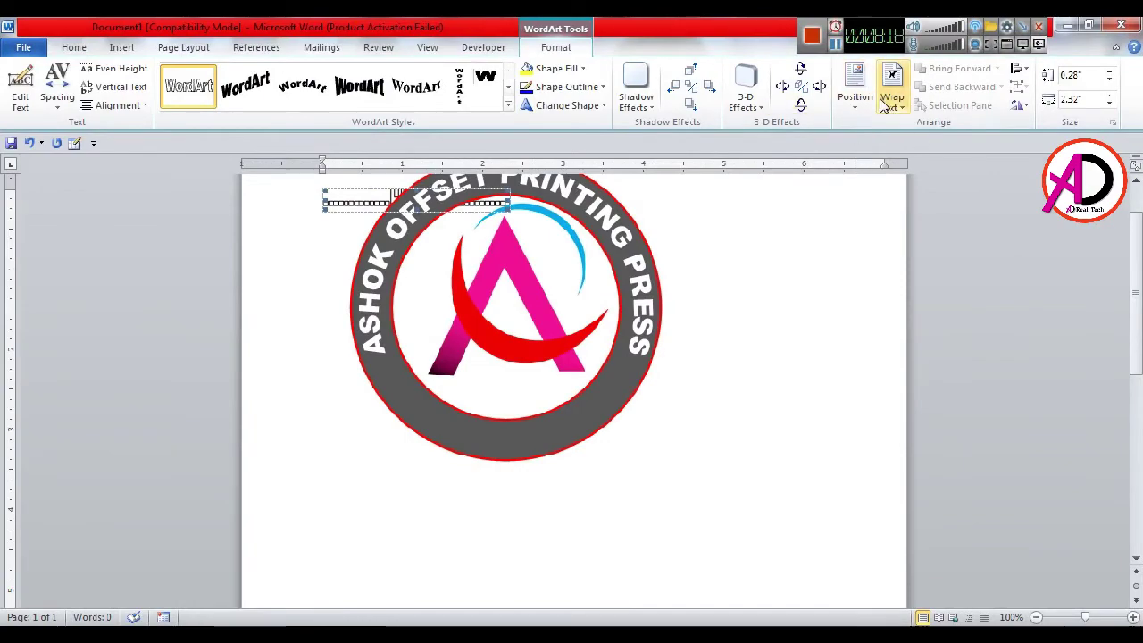
# - Float the HISAR WordArt in front of text, move it below the logo and apply Arch Down
pyautogui.click(883, 104)
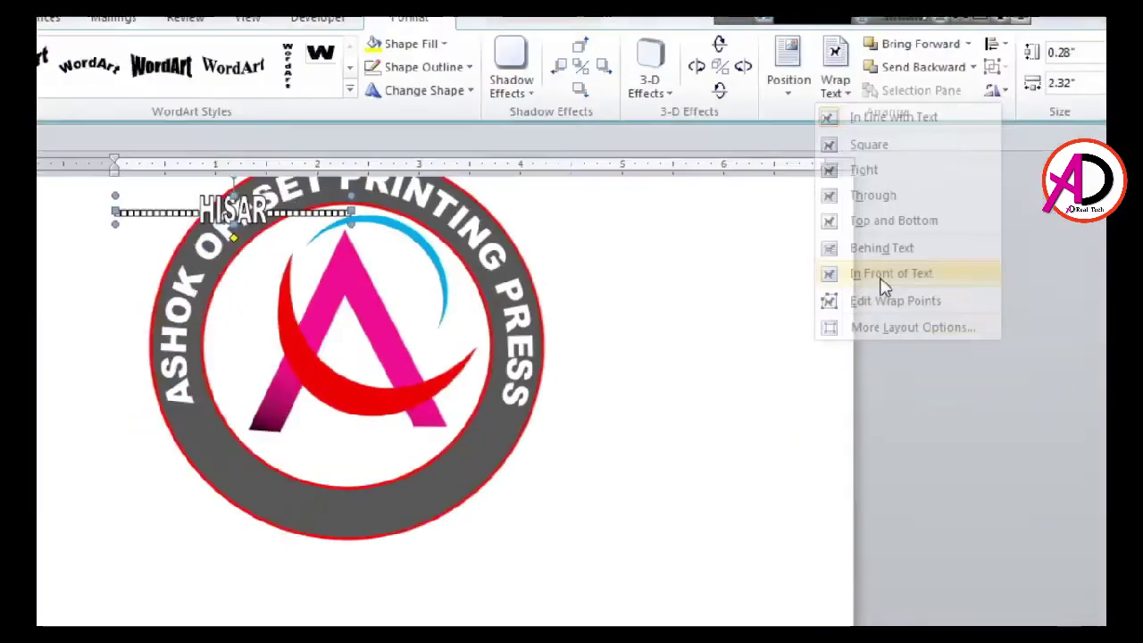
pyautogui.click(929, 253)
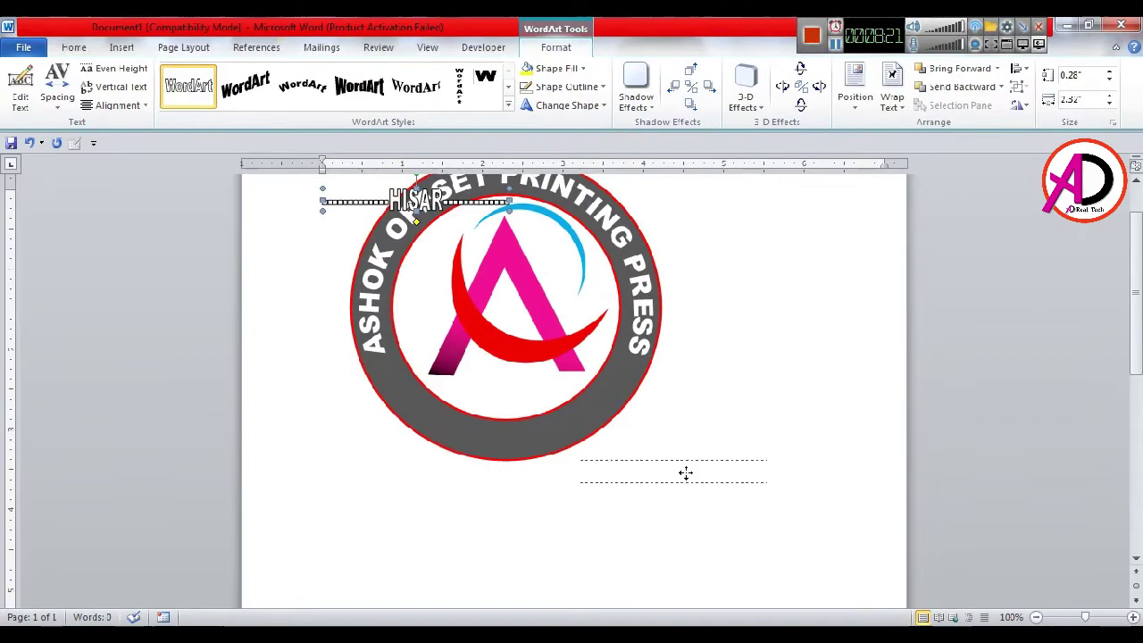
pyautogui.moveTo(694, 401); pyautogui.dragTo(684, 472)
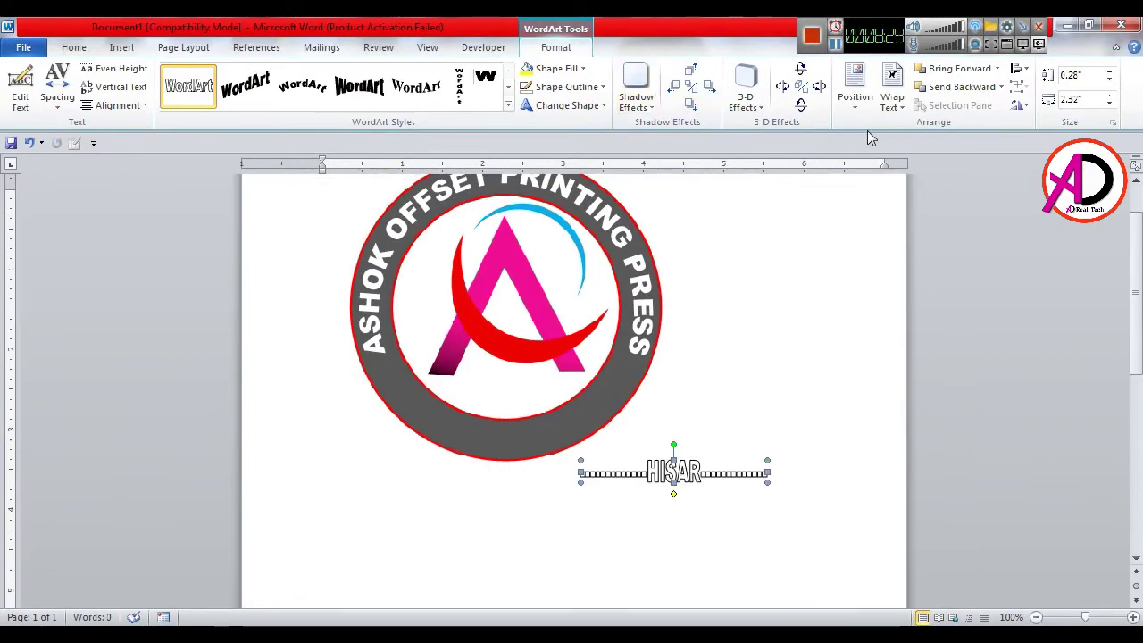
pyautogui.click(572, 106)
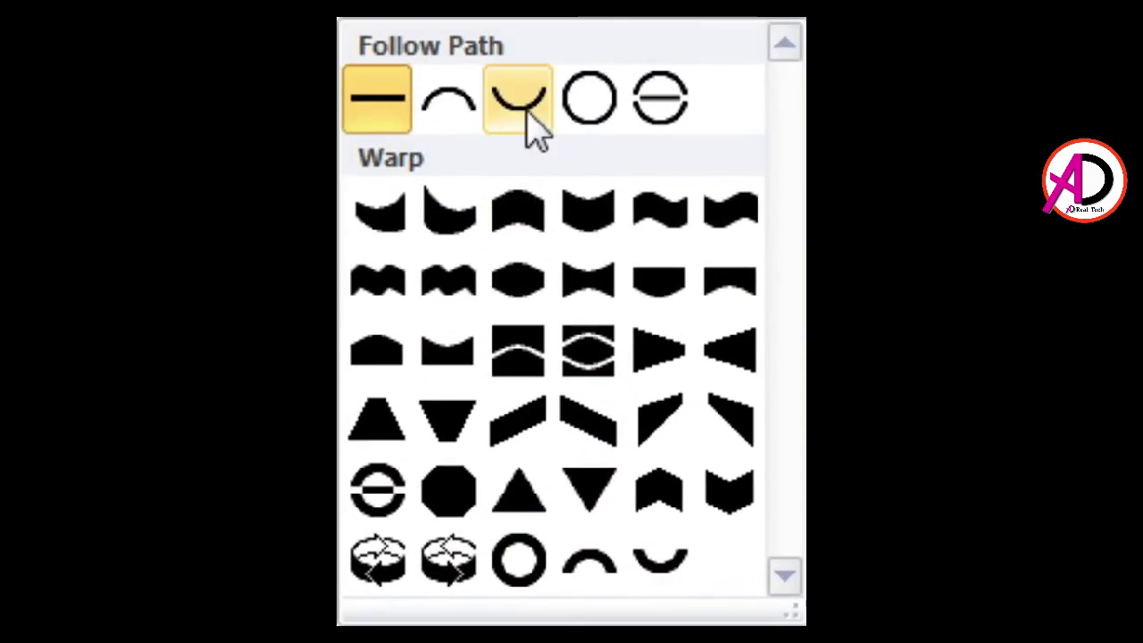
pyautogui.click(586, 149)
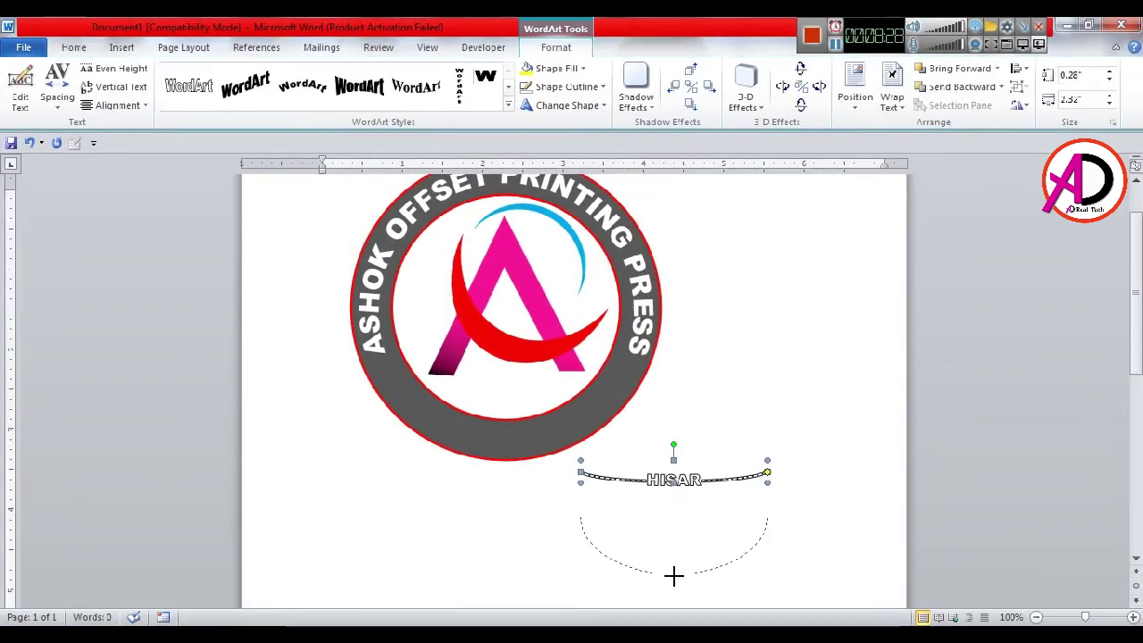
pyautogui.moveTo(679, 598); pyautogui.dragTo(730, 593)
pyautogui.moveTo(685, 497); pyautogui.dragTo(680, 416)
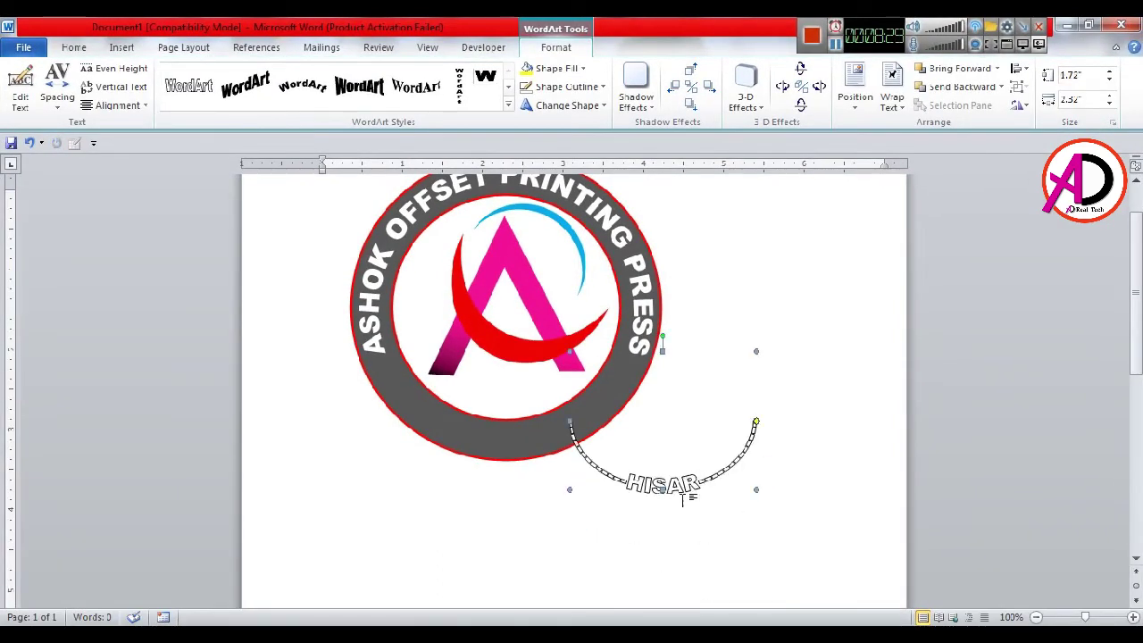
# - Stretch and widen the HISAR arc, nudging it onto the ring's lower edge
pyautogui.moveTo(668, 516); pyautogui.dragTo(486, 426)
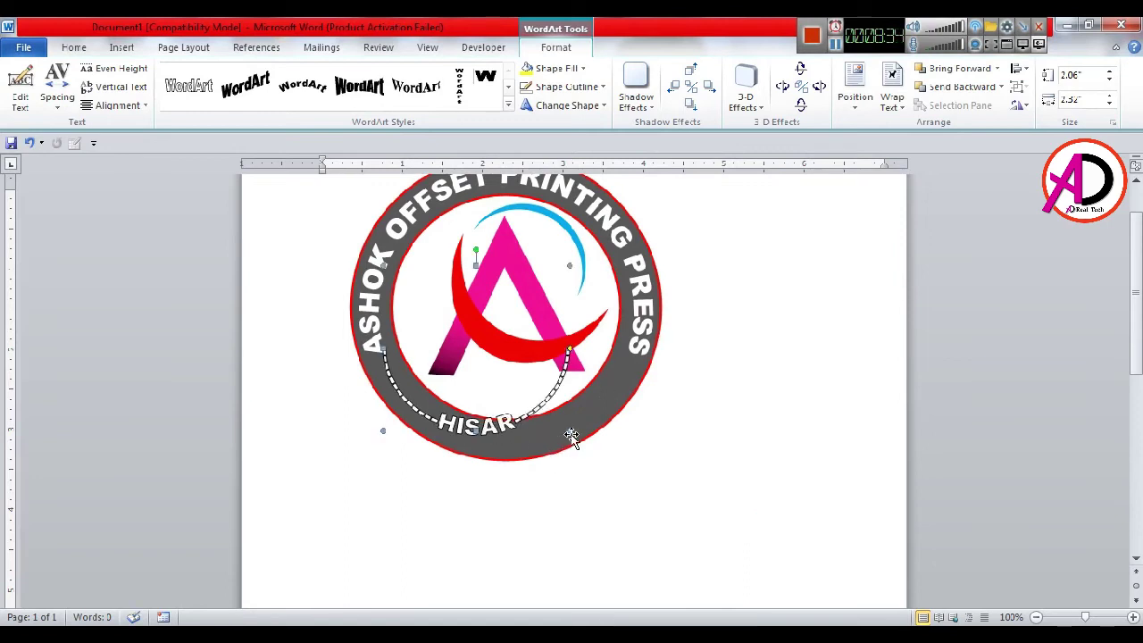
pyautogui.moveTo(611, 449); pyautogui.dragTo(639, 442)
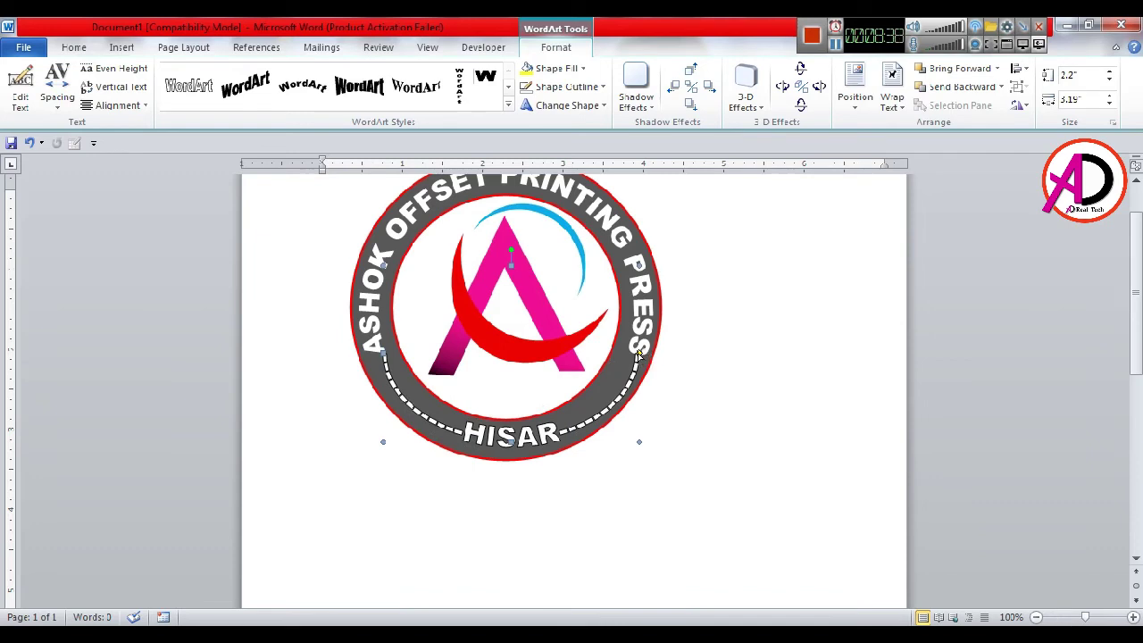
pyautogui.moveTo(616, 386); pyautogui.dragTo(618, 389)
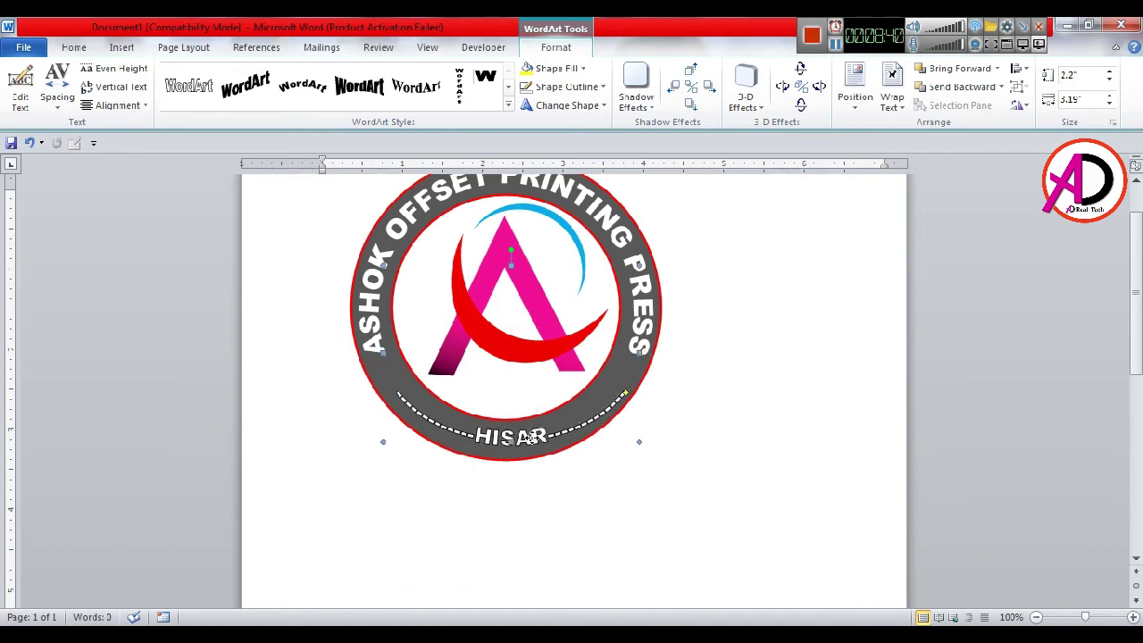
pyautogui.press('Left')
pyautogui.press('Down')
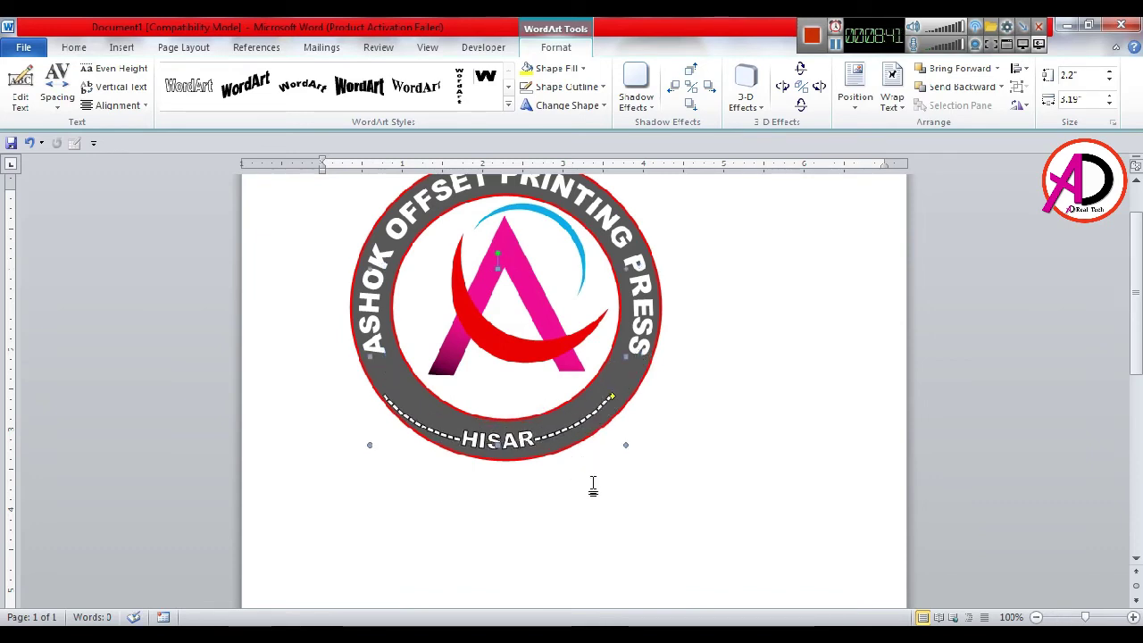
pyautogui.hotkey('ctrl', 'Right')
pyautogui.hotkey('ctrl', 'Right')
pyautogui.hotkey('ctrl', 'Right')
pyautogui.hotkey('ctrl', 'Right')
pyautogui.hotkey('ctrl', 'Right')
pyautogui.hotkey('ctrl', 'Right')
pyautogui.hotkey('ctrl', 'Right')
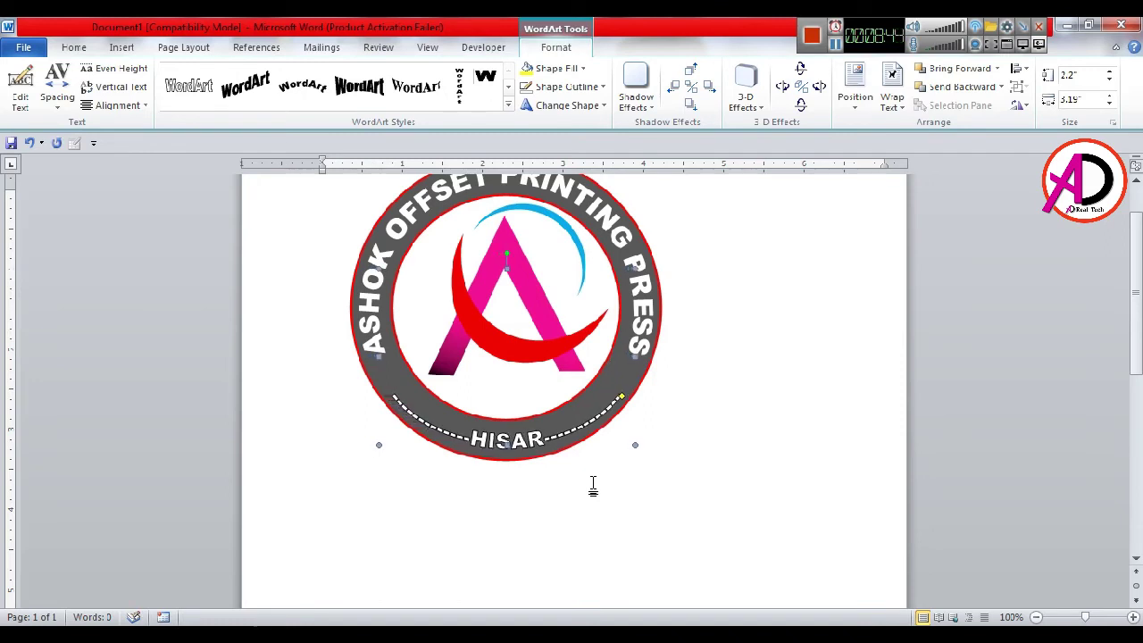
pyautogui.hotkey('ctrl', 'Right')
pyautogui.hotkey('ctrl', 'Up')
pyautogui.hotkey('ctrl', 'Up')
pyautogui.hotkey('ctrl', 'Up')
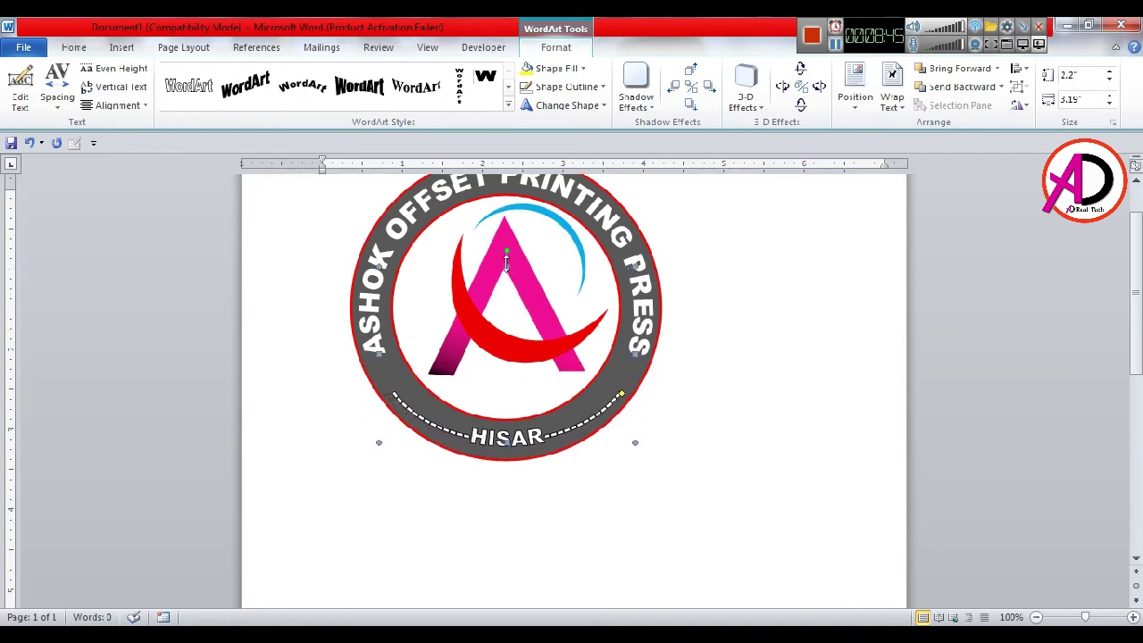
# - Fine-tune the HISAR arc's height and width so it fits the ring
pyautogui.moveTo(519, 228); pyautogui.dragTo(518, 229)
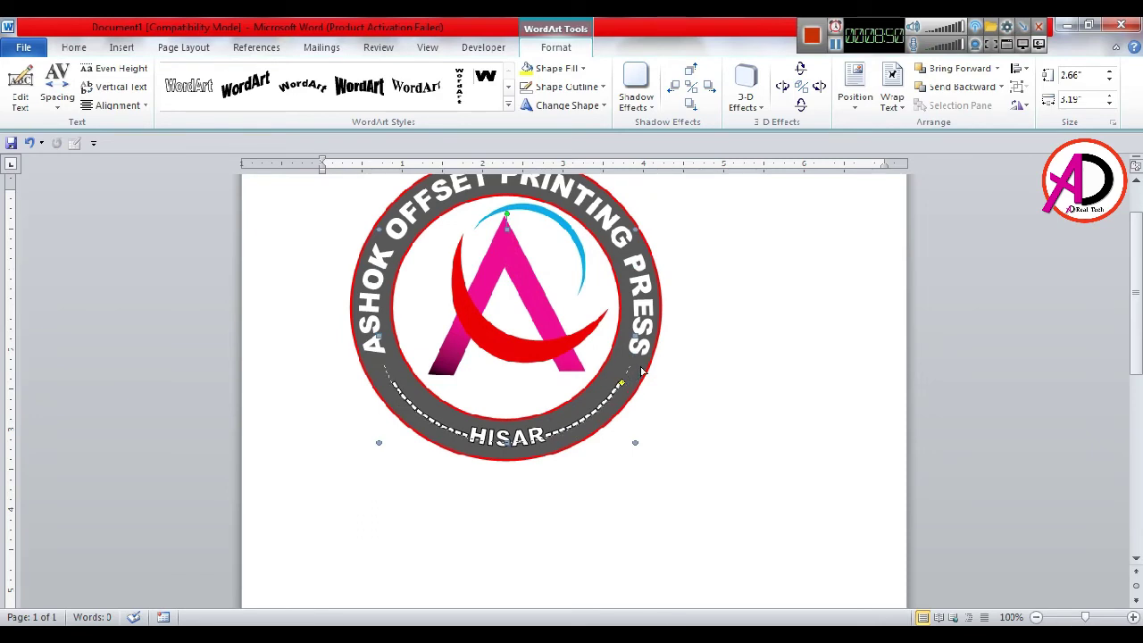
pyautogui.moveTo(641, 371); pyautogui.dragTo(643, 369)
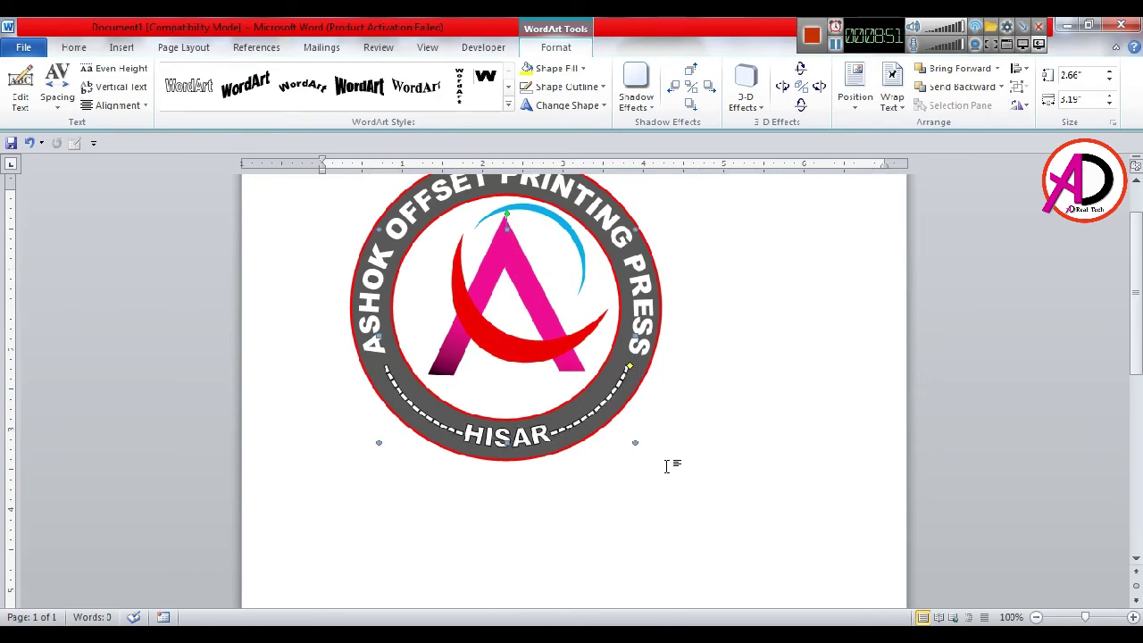
pyautogui.hotkey('ctrl', 'z')
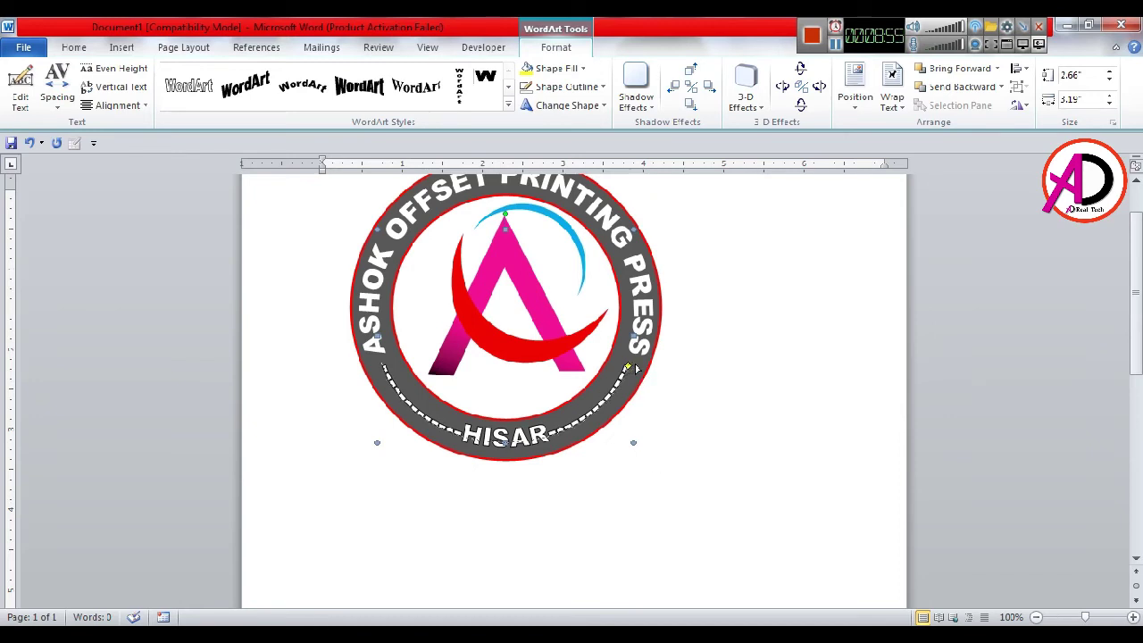
pyautogui.hotkey('ctrl', 'y')
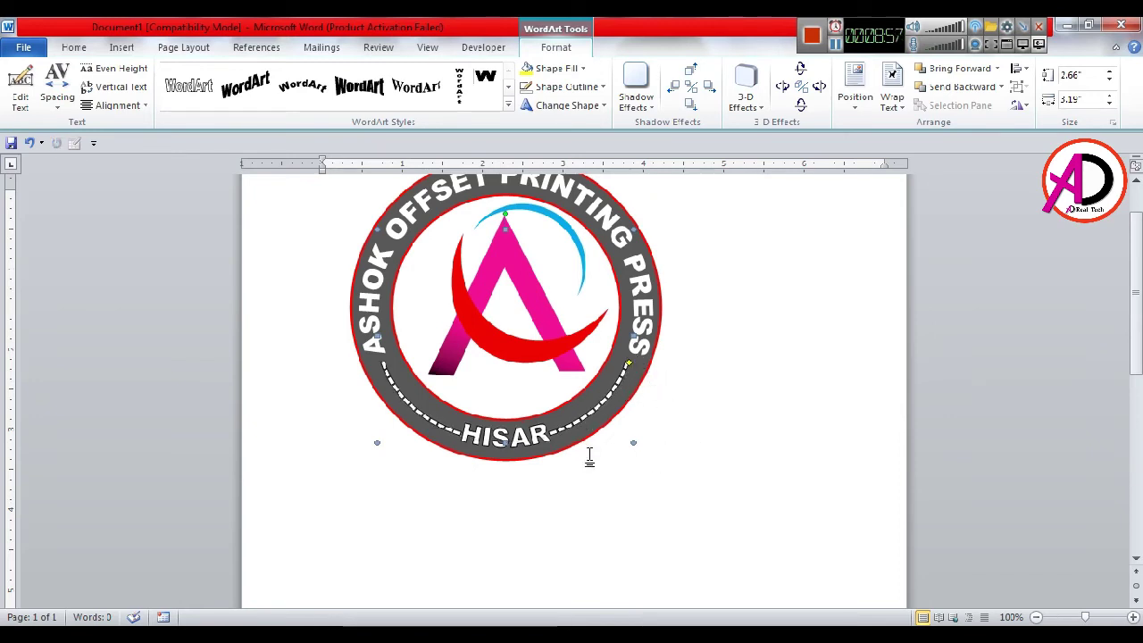
pyautogui.moveTo(637, 441); pyautogui.dragTo(640, 450)
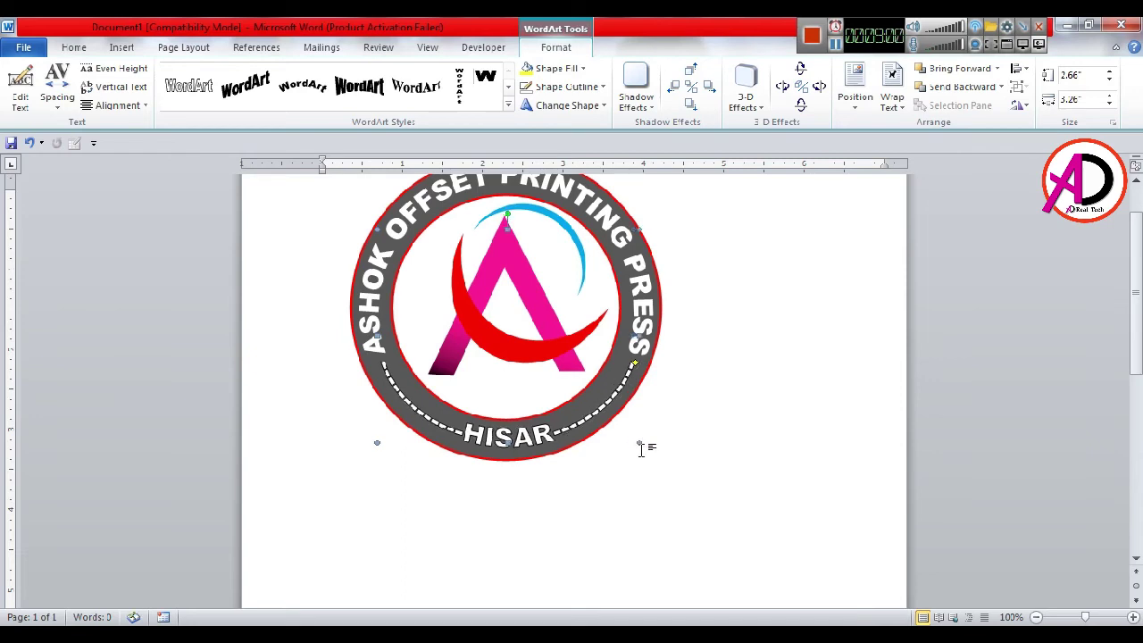
pyautogui.hotkey('ctrl', 'z')
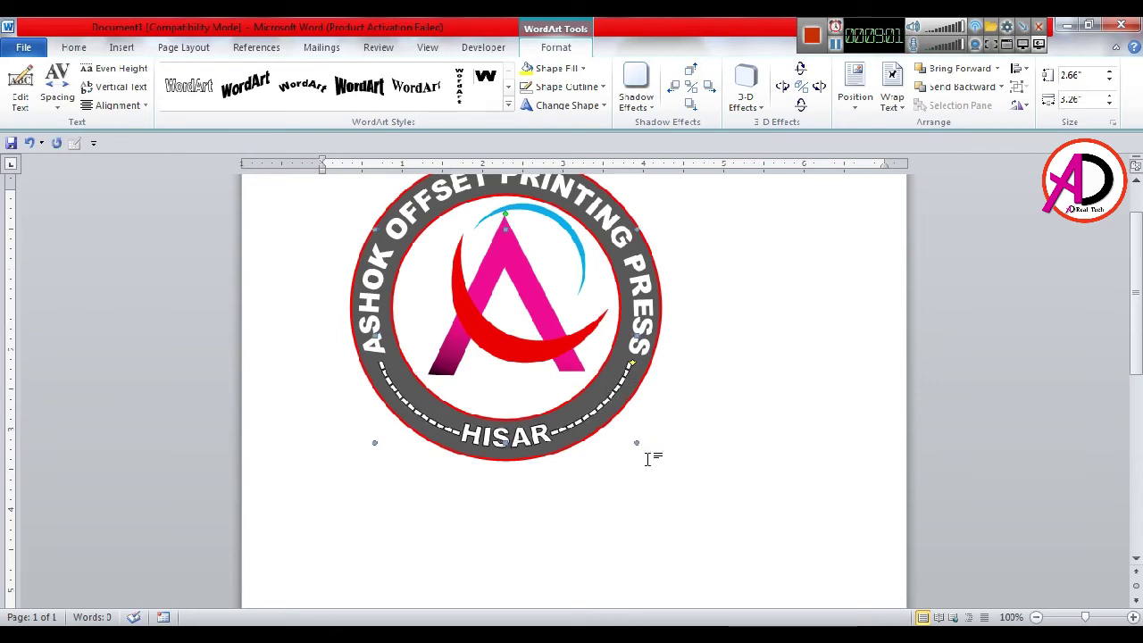
# - Give the selected arched WordArt a grey outline, then deselect it to view the logo
pyautogui.click(567, 89)
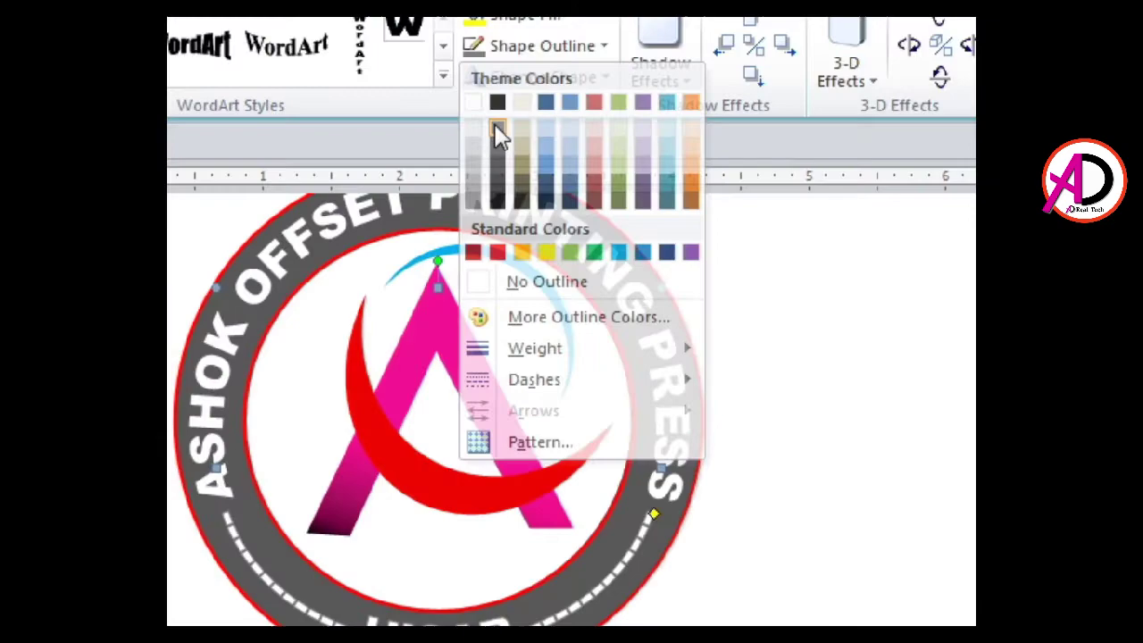
pyautogui.click(498, 128)
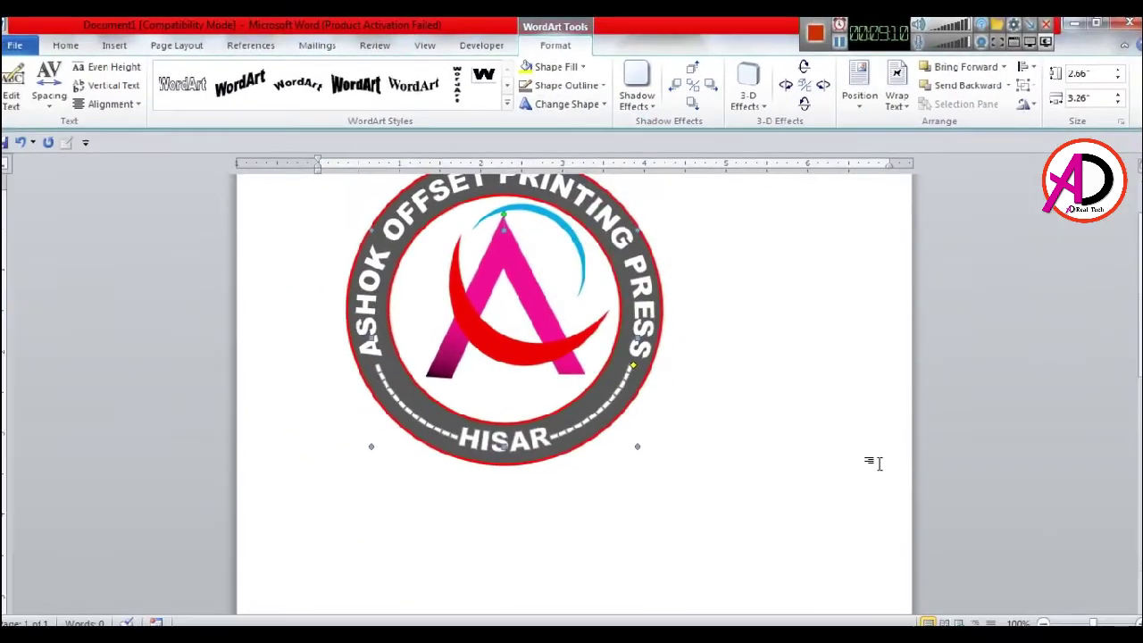
pyautogui.click(879, 462)
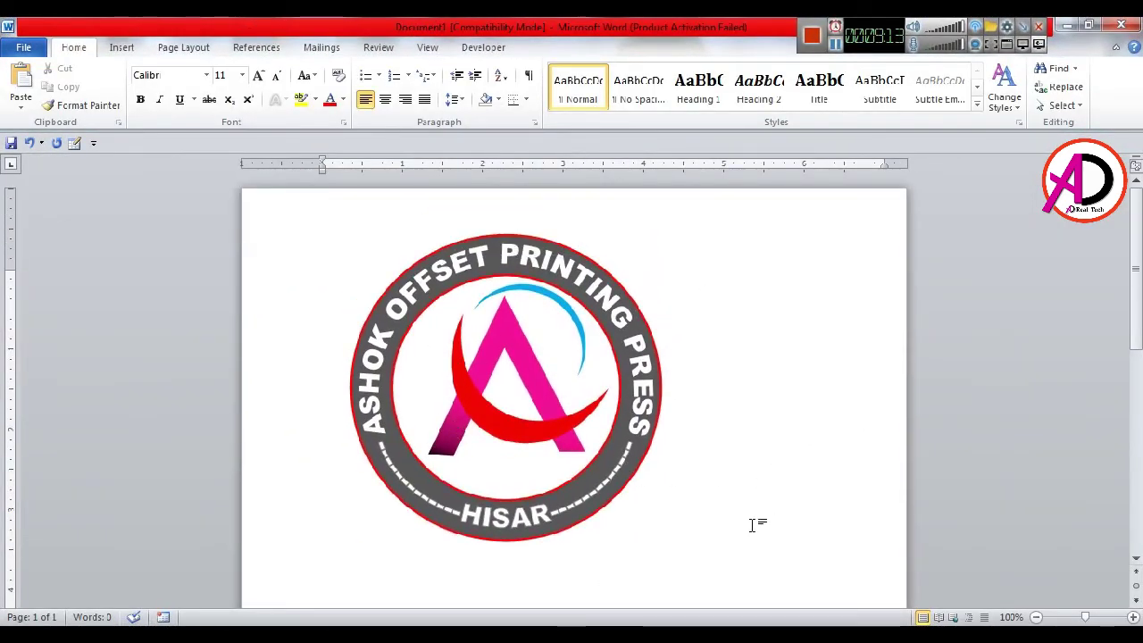
pyautogui.scroll(-1, 753, 525)
# - With the pink A selected, pin the Shape Fill Gradient gallery to the Quick Access Toolbar
pyautogui.click(452, 396)
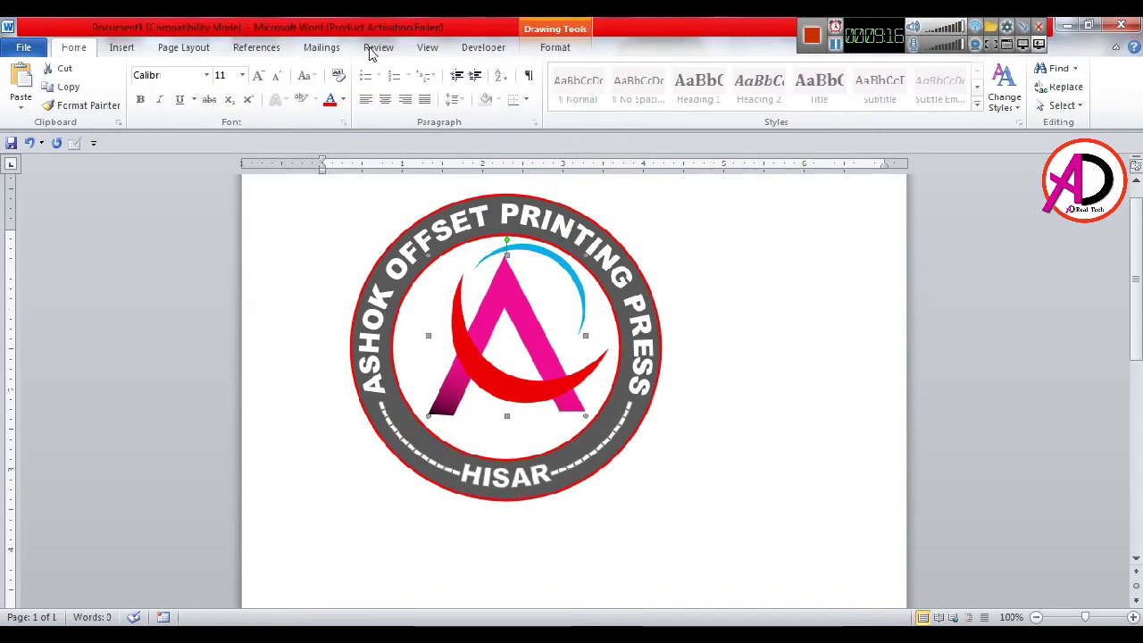
pyautogui.click(553, 31)
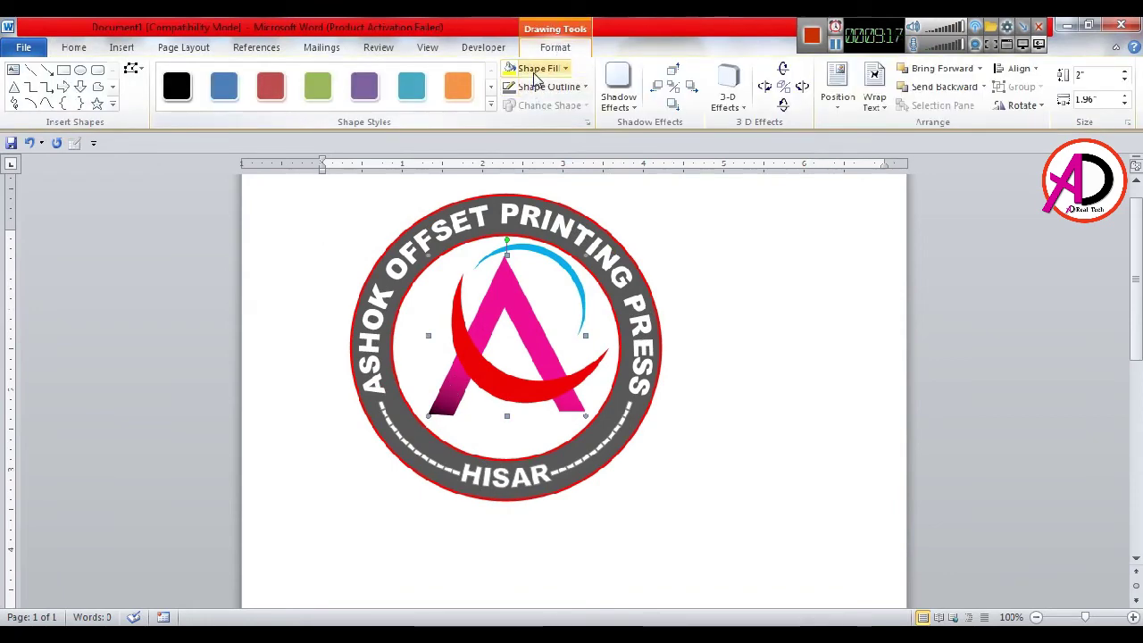
pyautogui.click(543, 66)
pyautogui.click(609, 483)
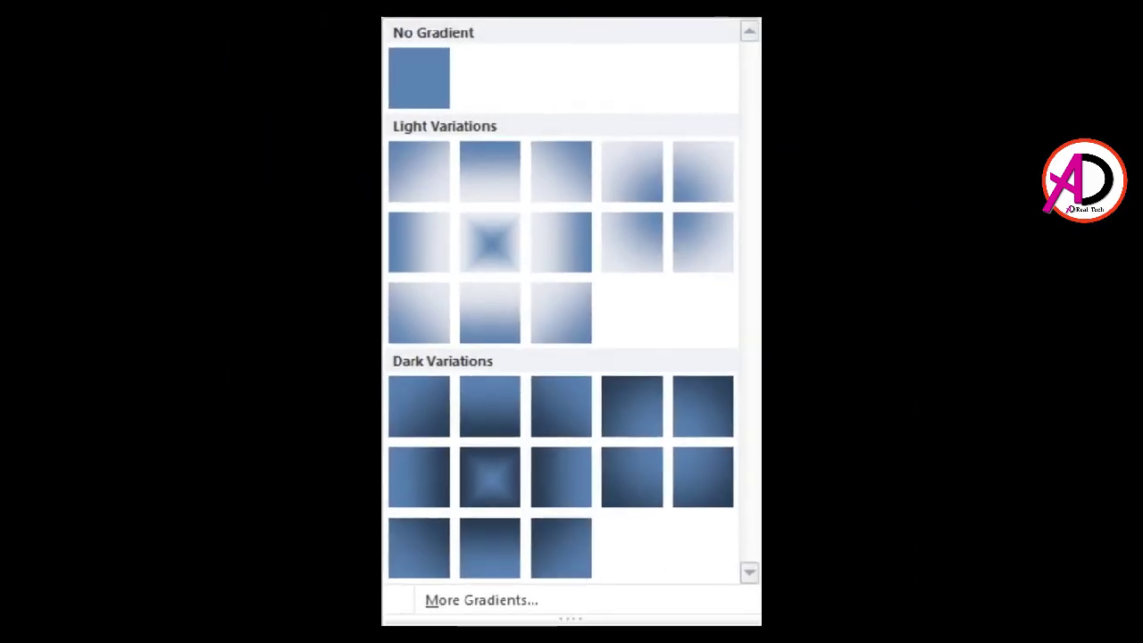
pyautogui.rightClick(240, 92)
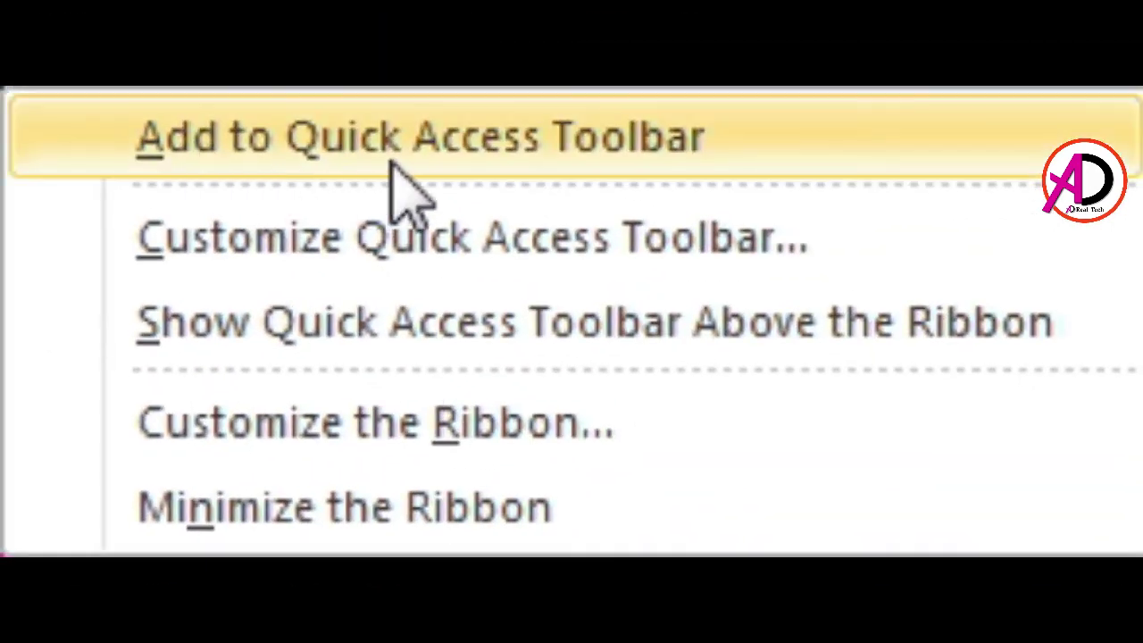
pyautogui.click(409, 184)
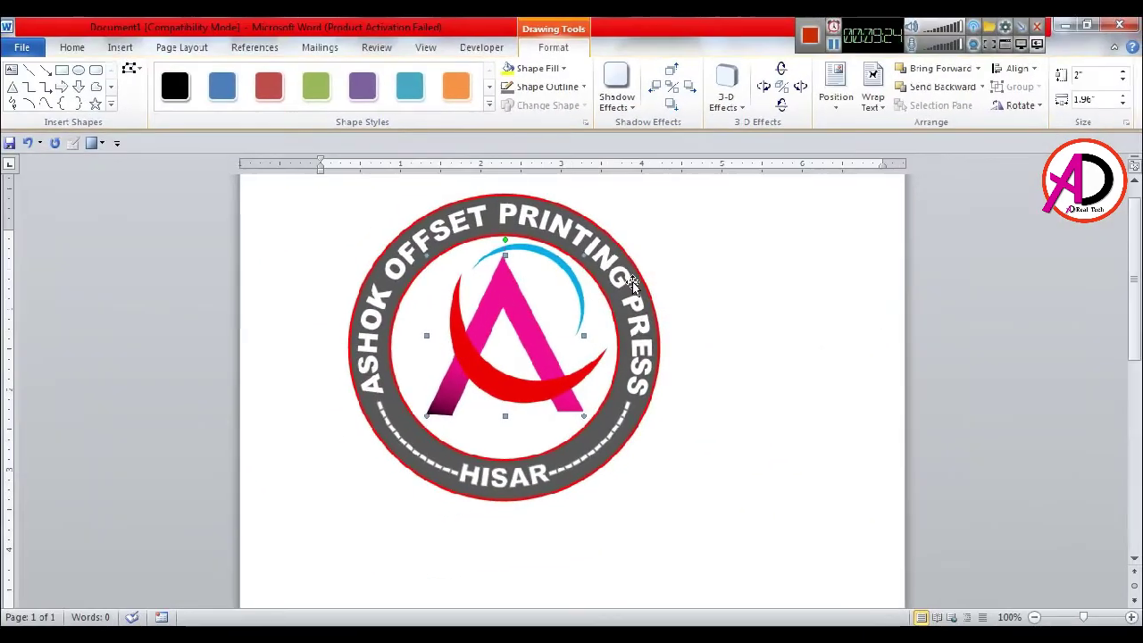
# - Give the A a one-colour pink horizontal gradient faded toward black, dark at the top
pyautogui.click(565, 68)
pyautogui.moveTo(500, 551)
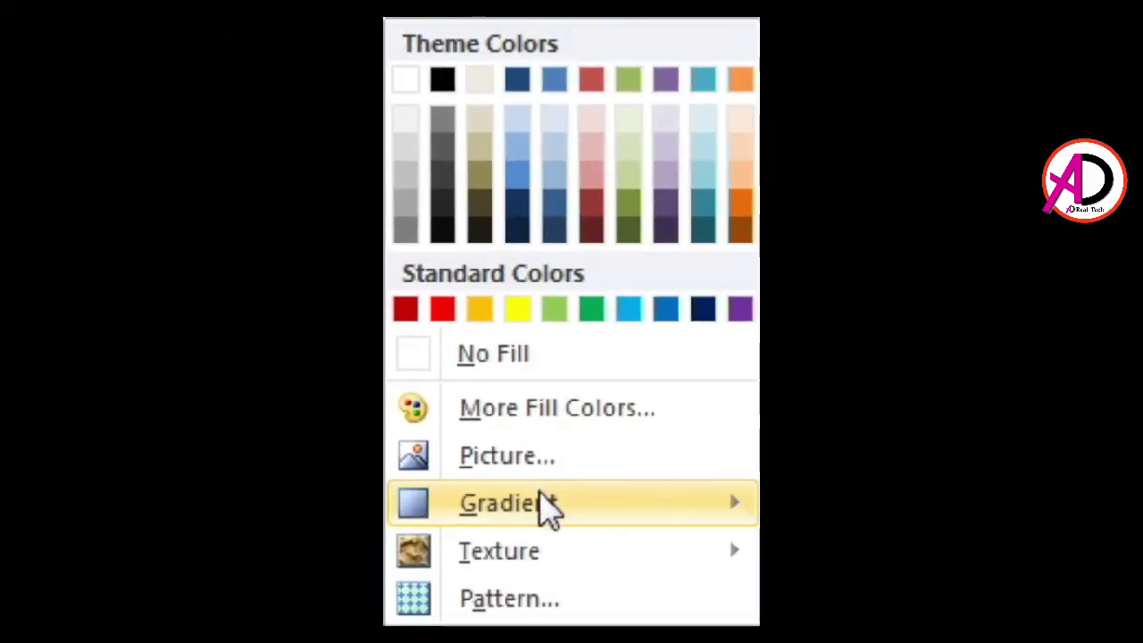
pyautogui.click(509, 503)
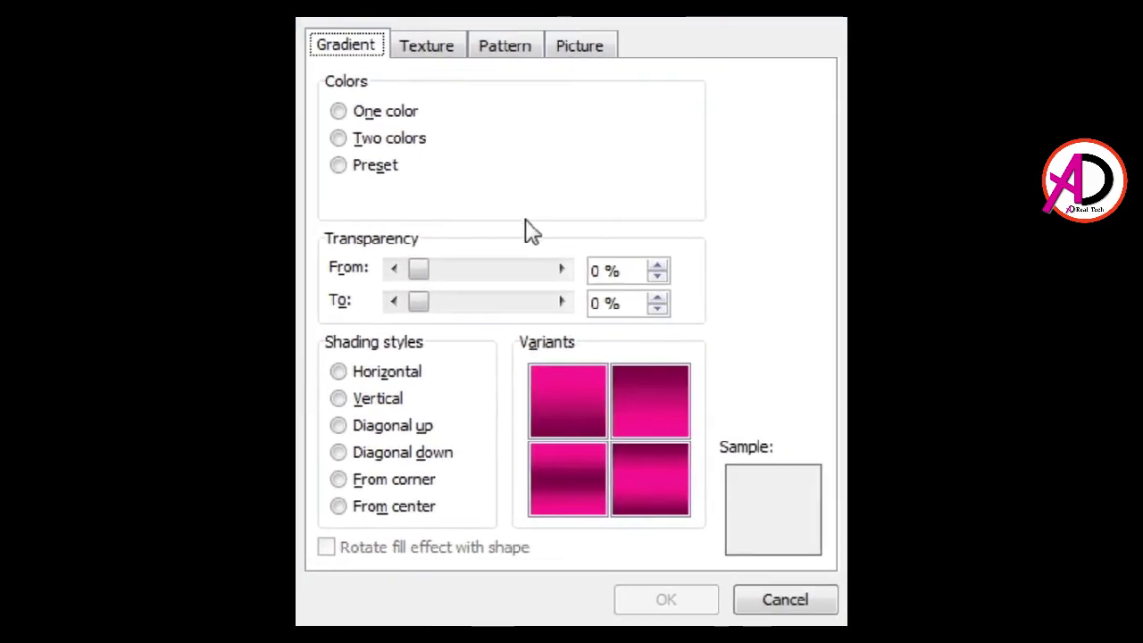
pyautogui.moveTo(417, 304)
pyautogui.mouseDown()
pyautogui.moveTo(571, 335)
pyautogui.moveTo(417, 302)
pyautogui.moveTo(579, 286)
pyautogui.moveTo(352, 286)
pyautogui.mouseUp()
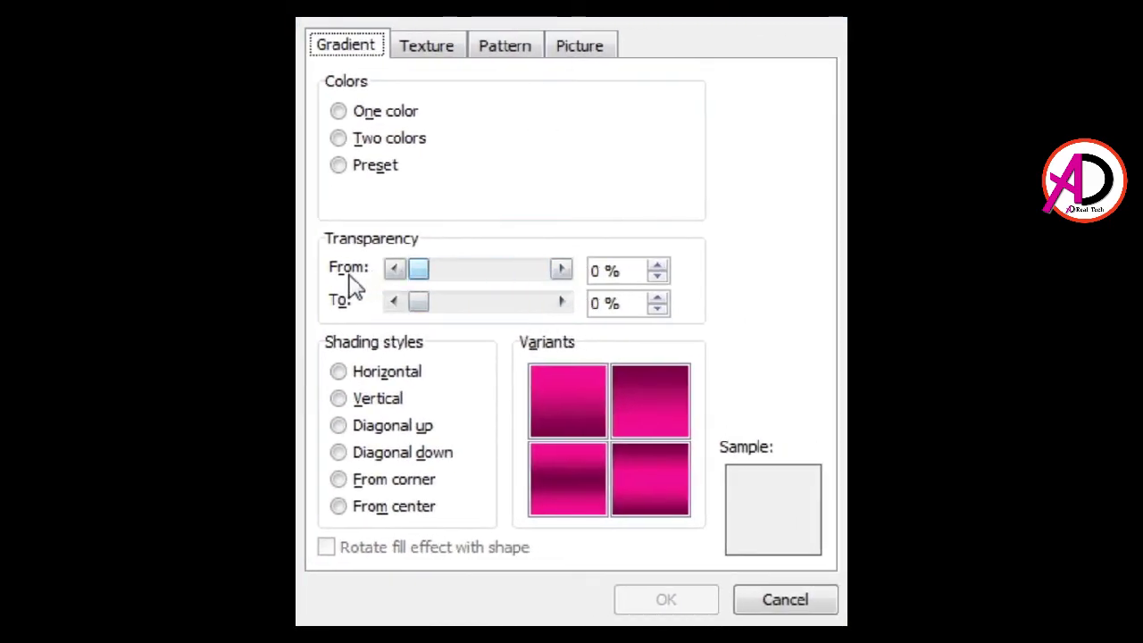
pyautogui.click(376, 453)
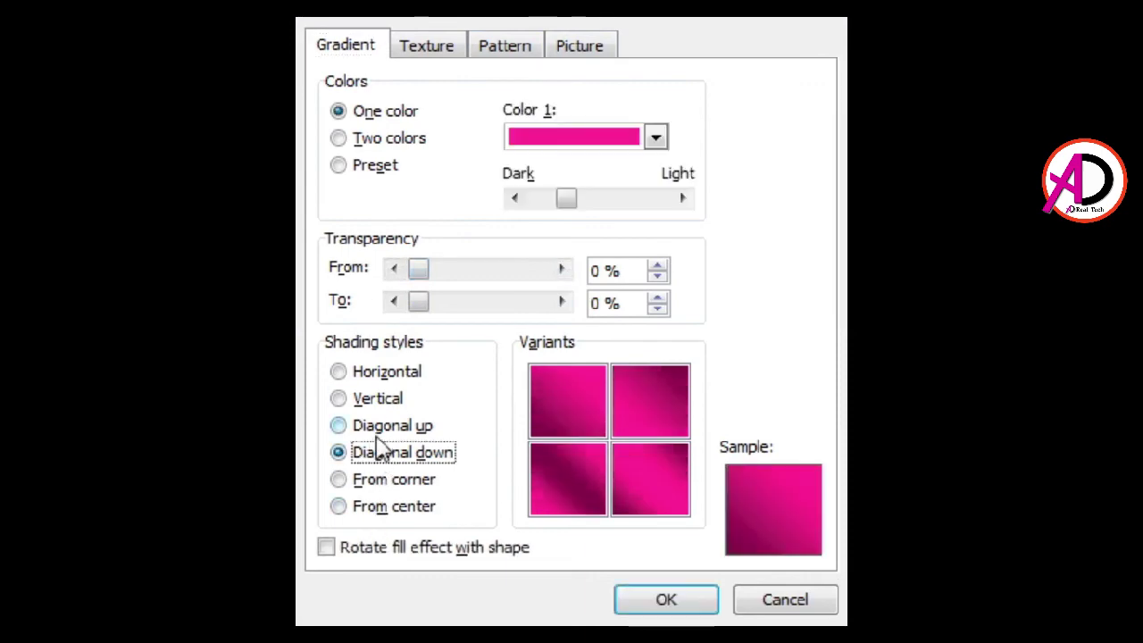
pyautogui.click(380, 426)
pyautogui.click(376, 398)
pyautogui.click(376, 372)
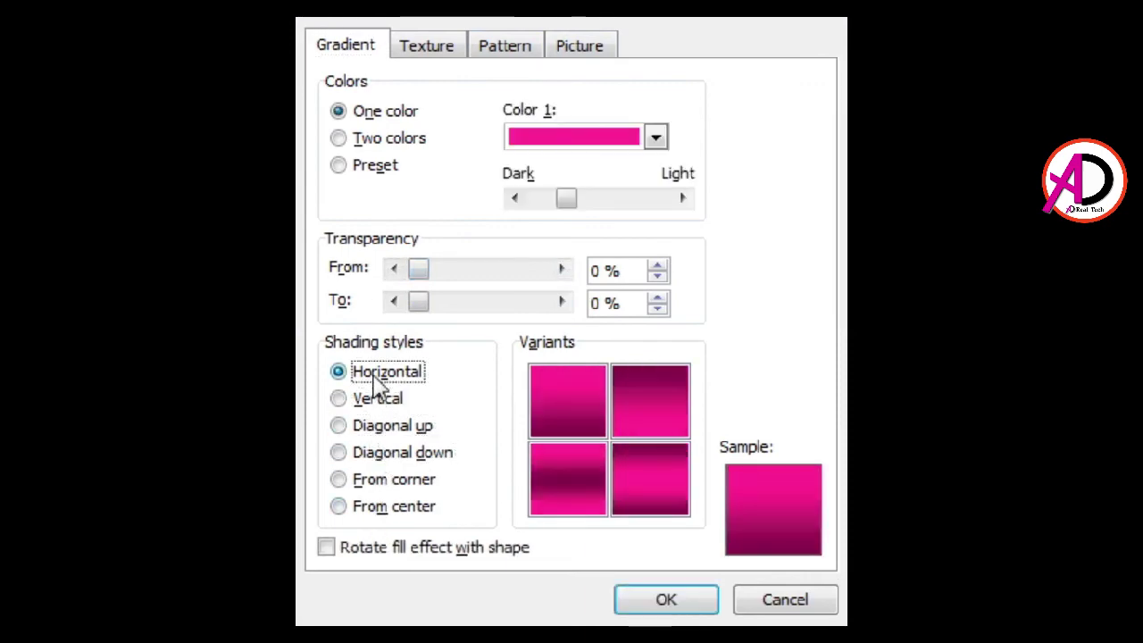
pyautogui.click(656, 137)
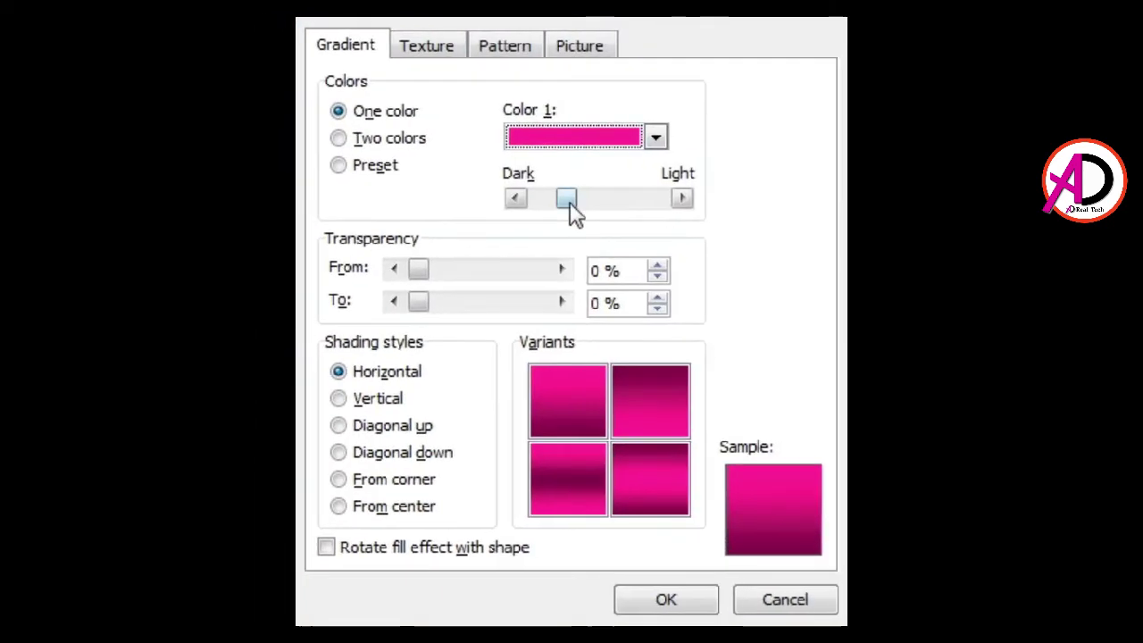
pyautogui.moveTo(570, 198)
pyautogui.mouseDown()
pyautogui.moveTo(665, 203)
pyautogui.moveTo(613, 219)
pyautogui.moveTo(523, 220)
pyautogui.mouseUp()
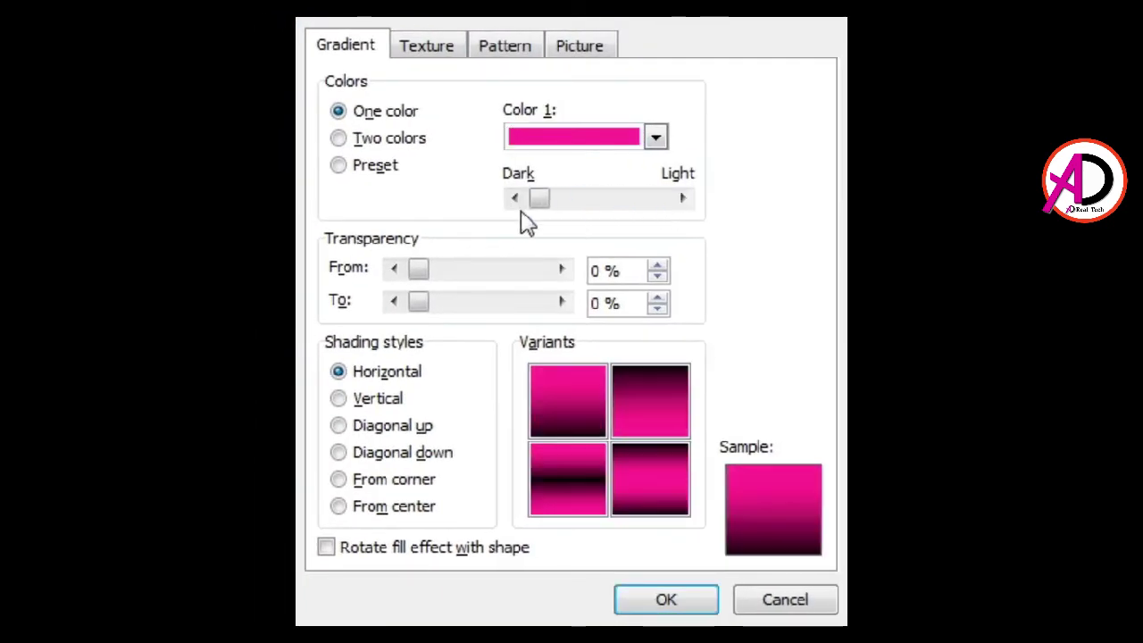
pyautogui.click(646, 409)
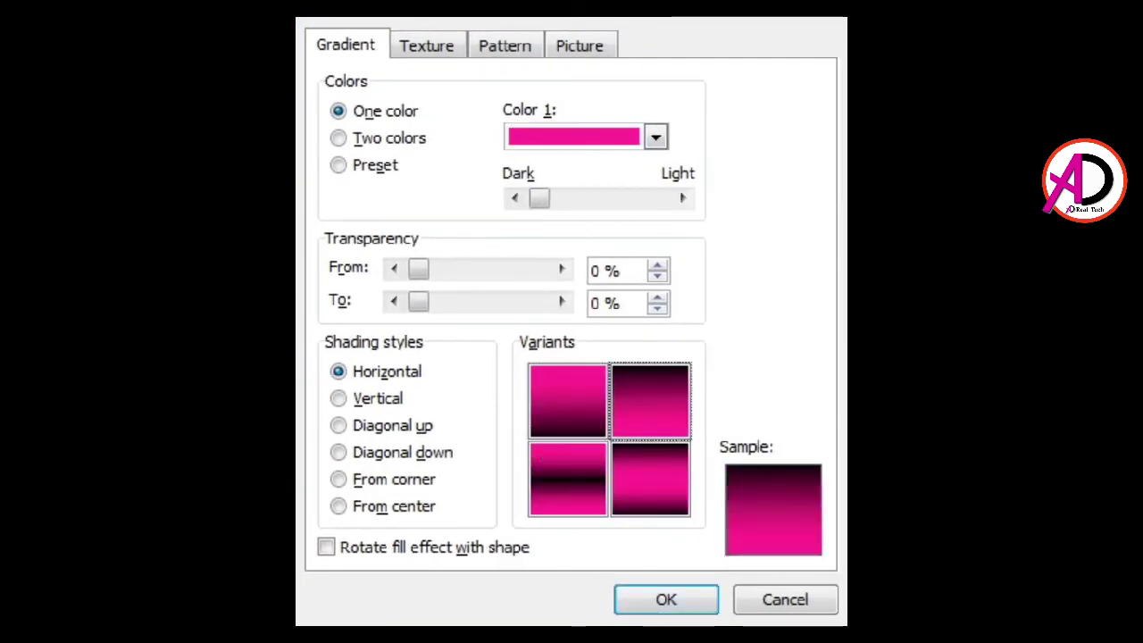
pyautogui.click(666, 599)
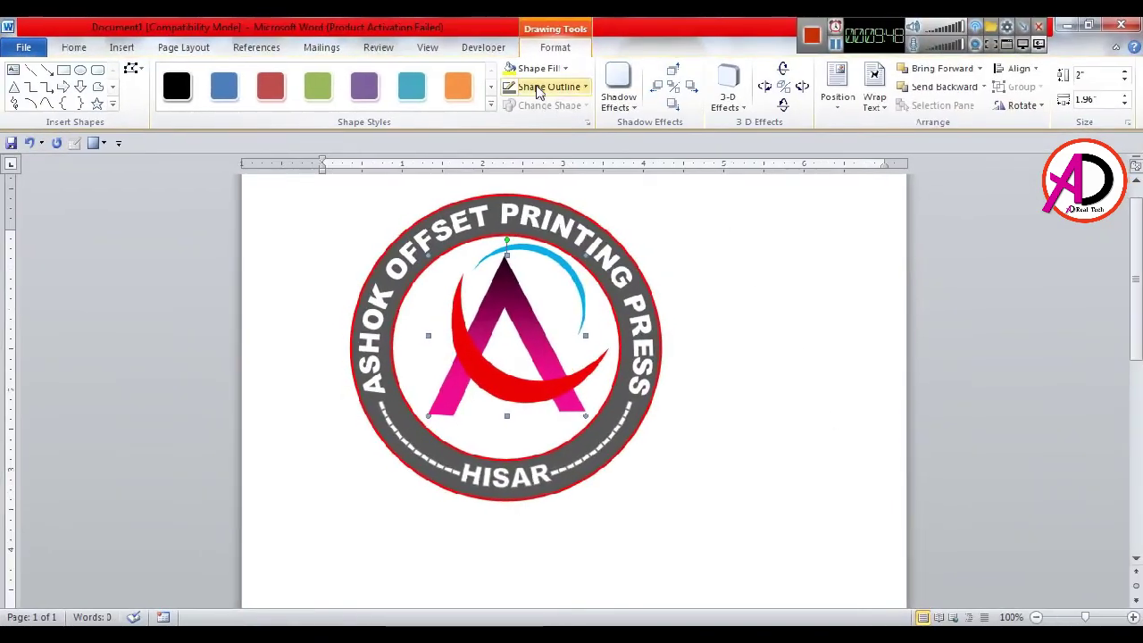
# - Reapply the dark-top horizontal gradient variant to the A
pyautogui.click(559, 65)
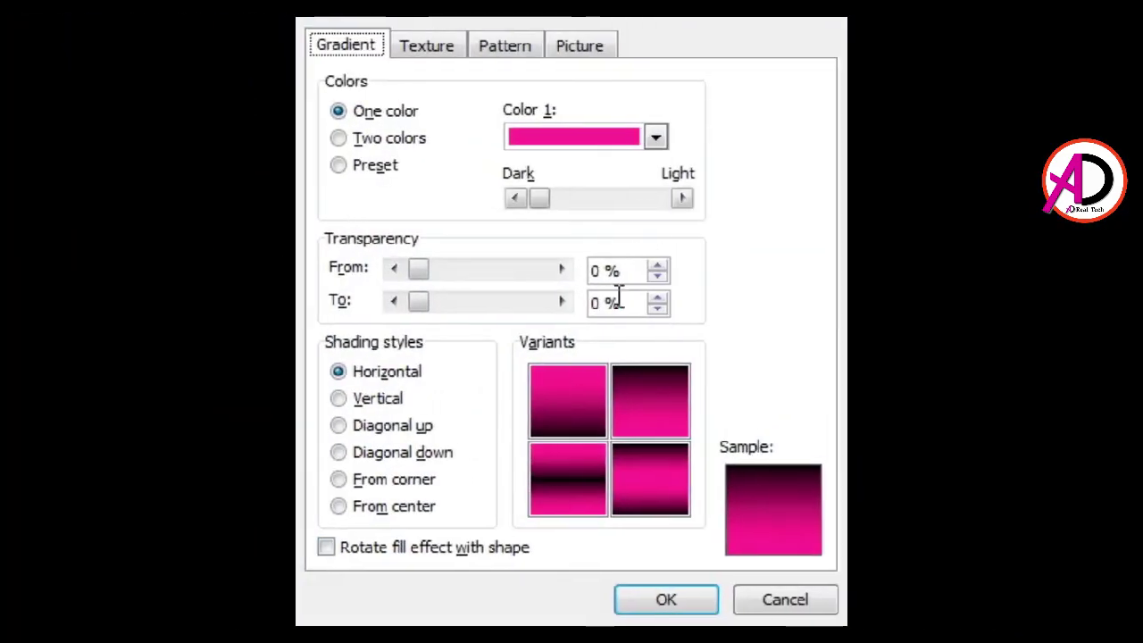
pyautogui.click(655, 410)
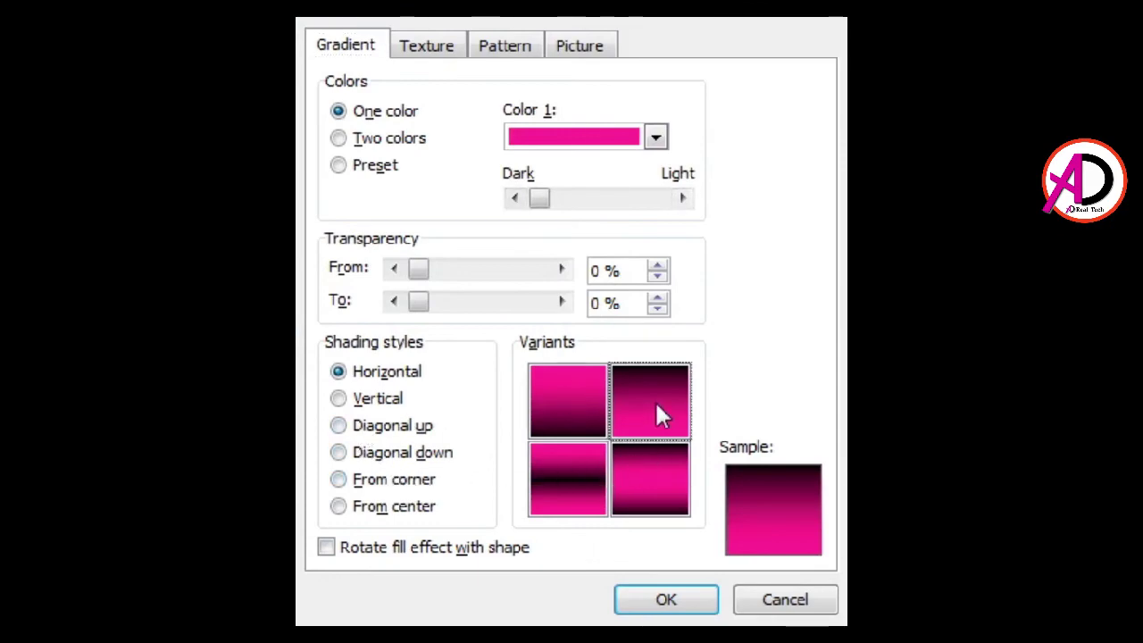
pyautogui.click(668, 615)
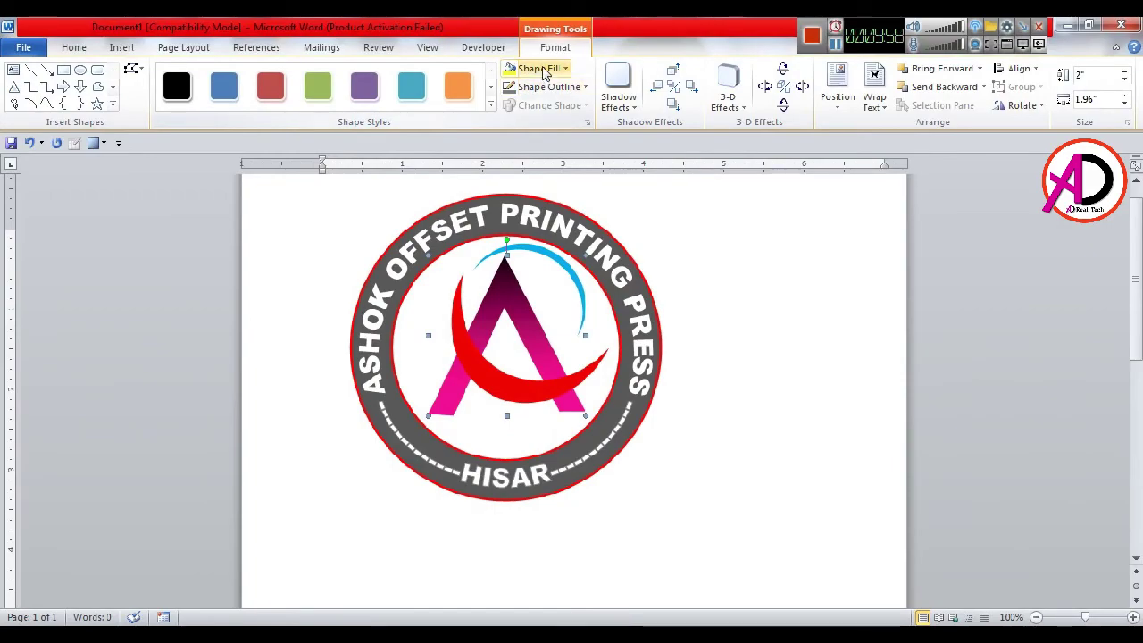
pyautogui.click(565, 68)
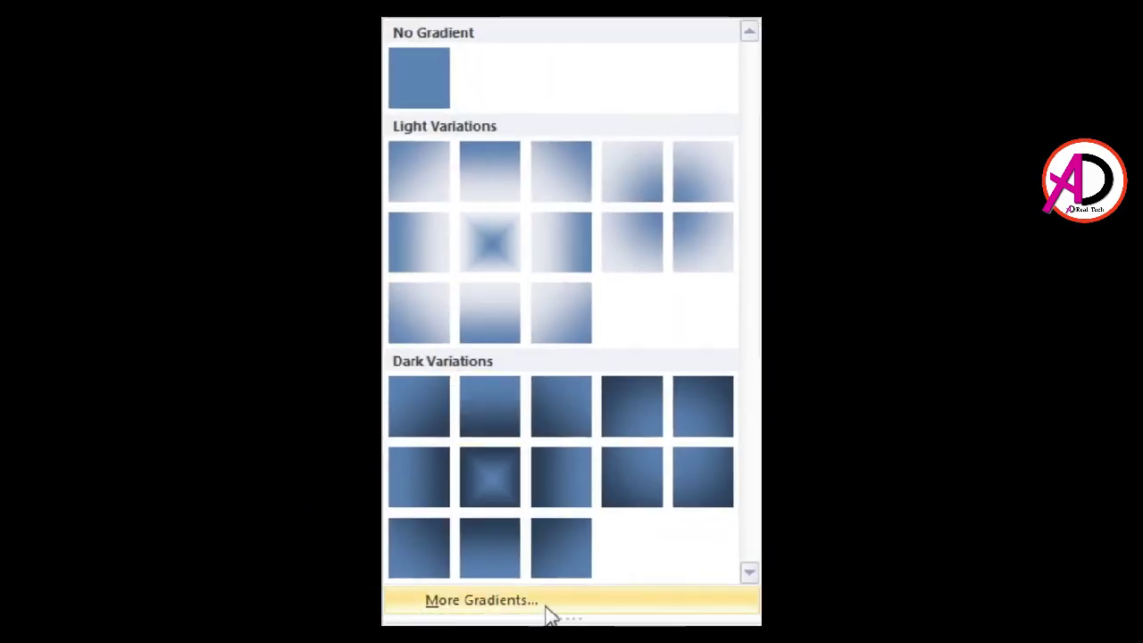
# - Switch the A to the first horizontal variant, pink at the top fading dark below
pyautogui.click(543, 616)
pyautogui.click(567, 410)
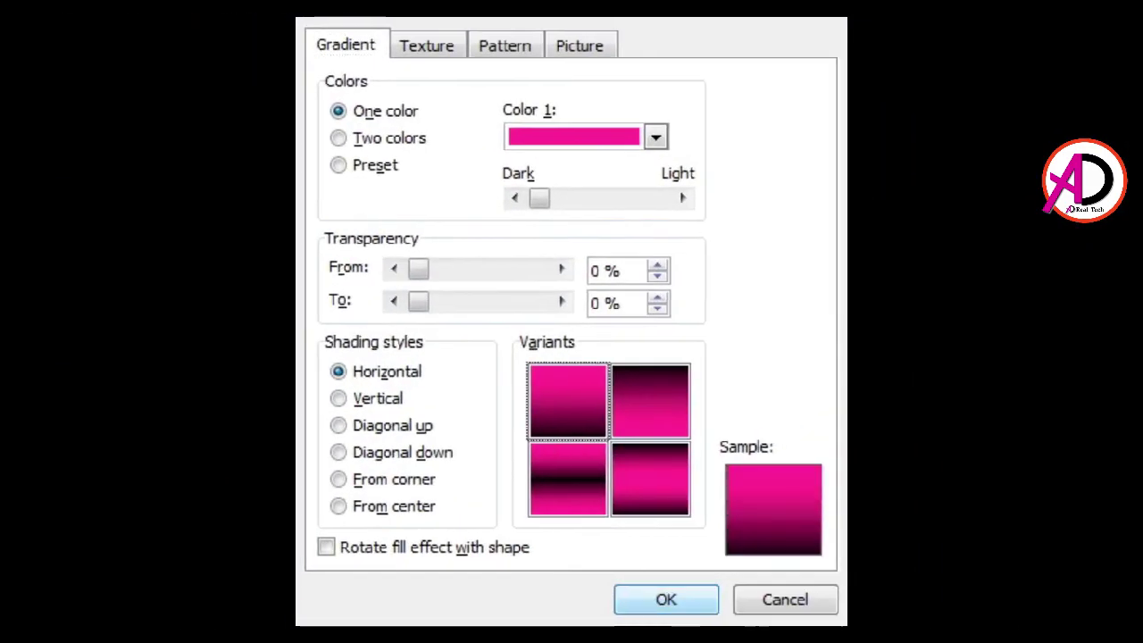
pyautogui.click(666, 600)
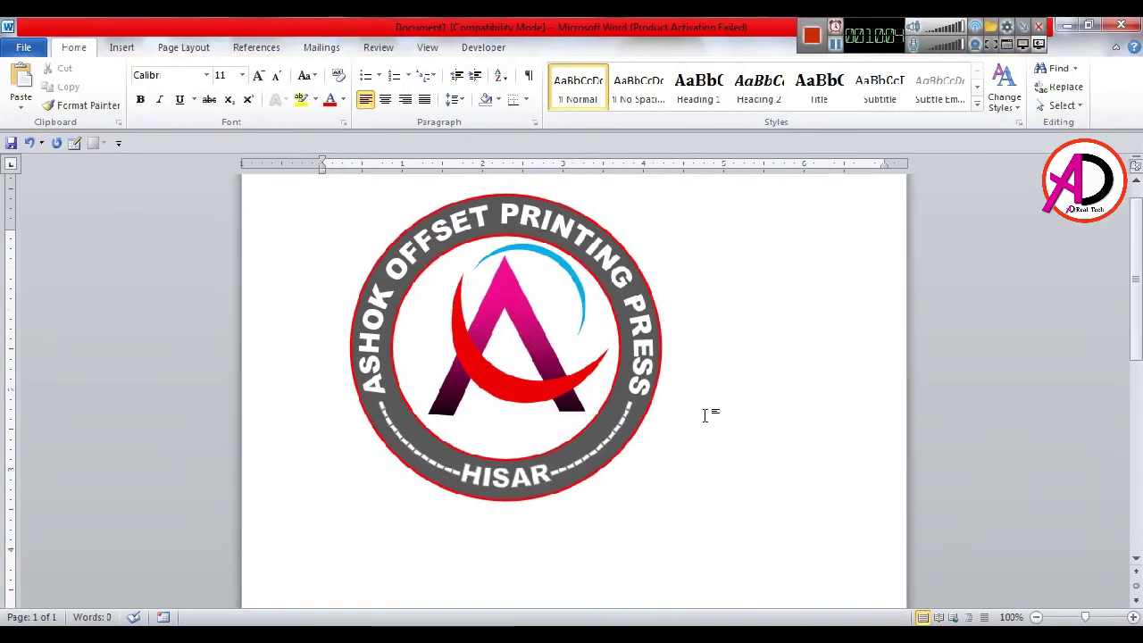
pyautogui.scroll(-2, 848, 451)
pyautogui.scroll(2, 839, 450)
pyautogui.scroll(1, 643, 435)
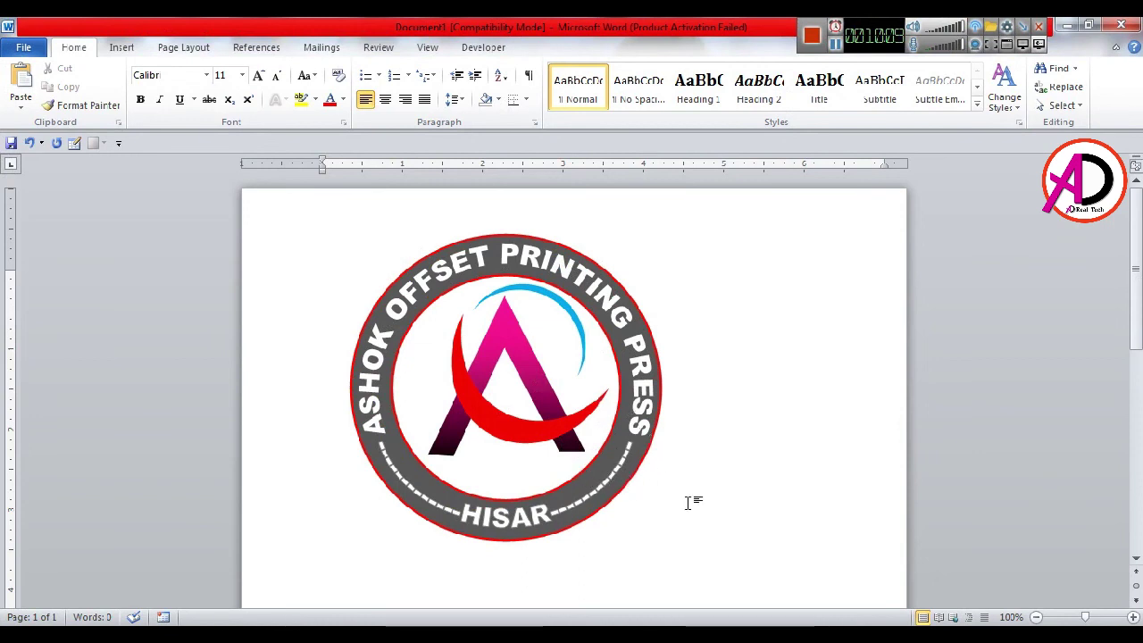
# - Nudge the red crescent slightly to a new position, then reselect it
pyautogui.click(571, 454)
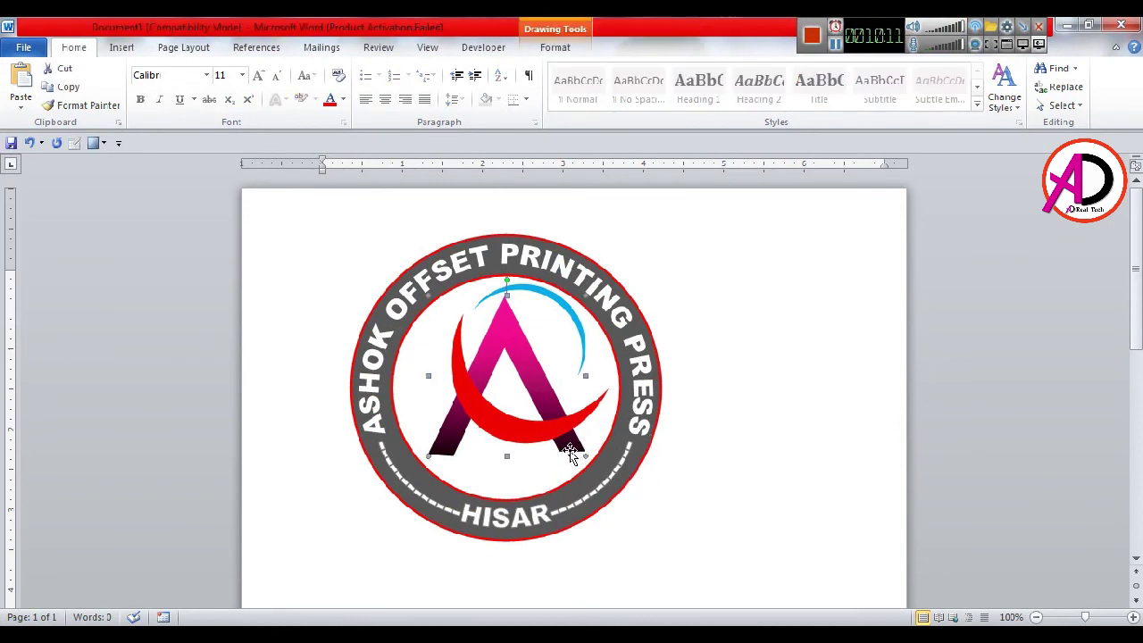
pyautogui.click(550, 436)
pyautogui.moveTo(551, 436); pyautogui.dragTo(555, 431)
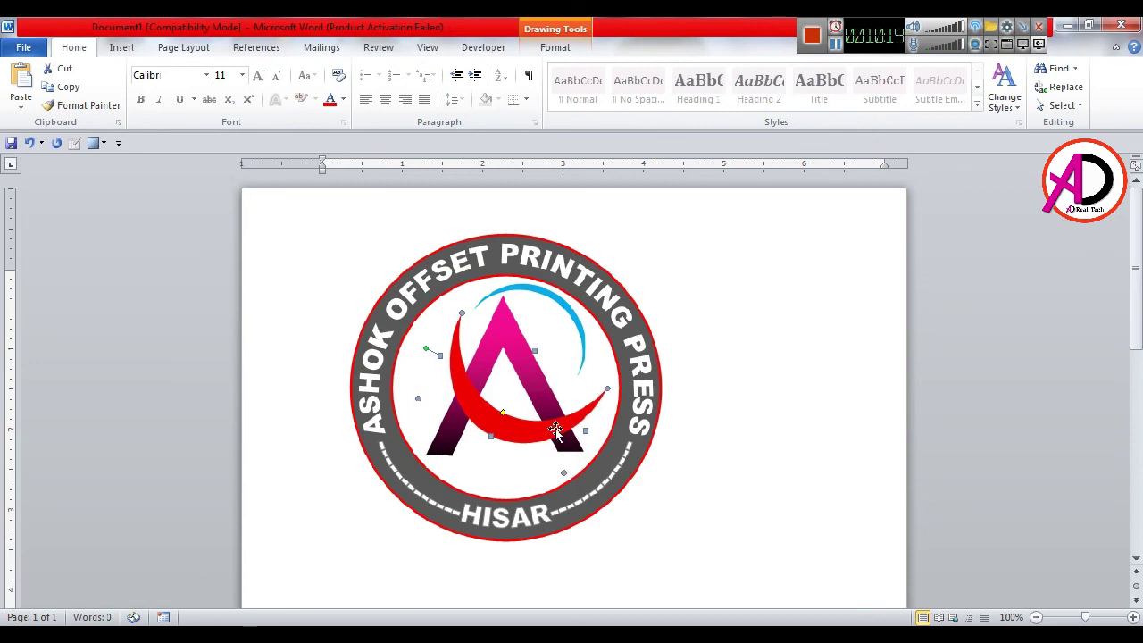
pyautogui.click(563, 307)
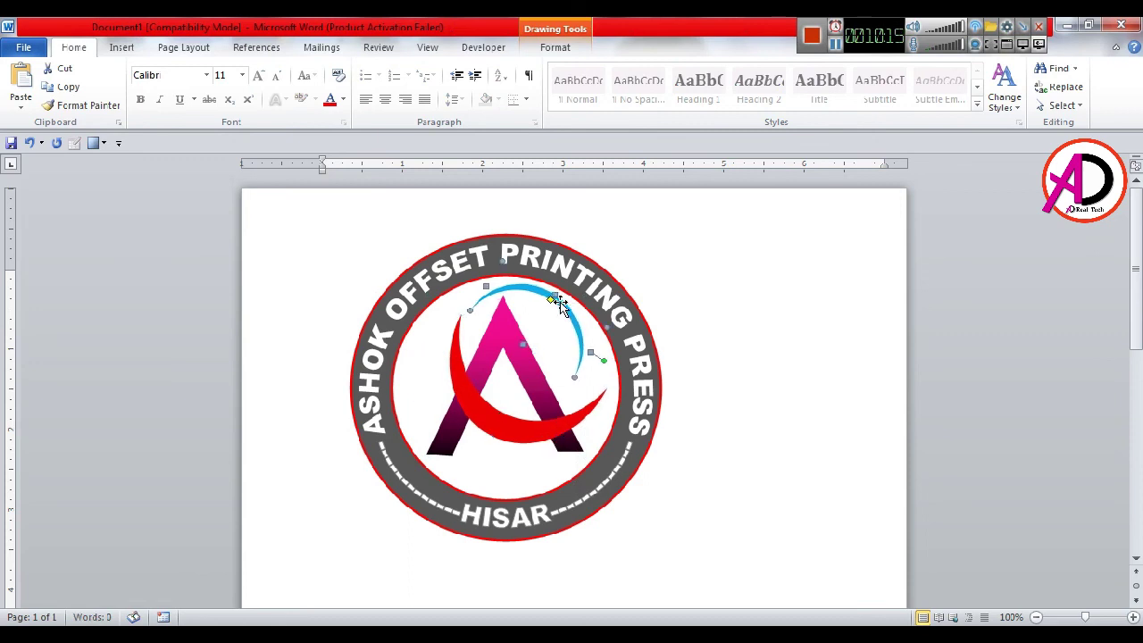
pyautogui.click(775, 446)
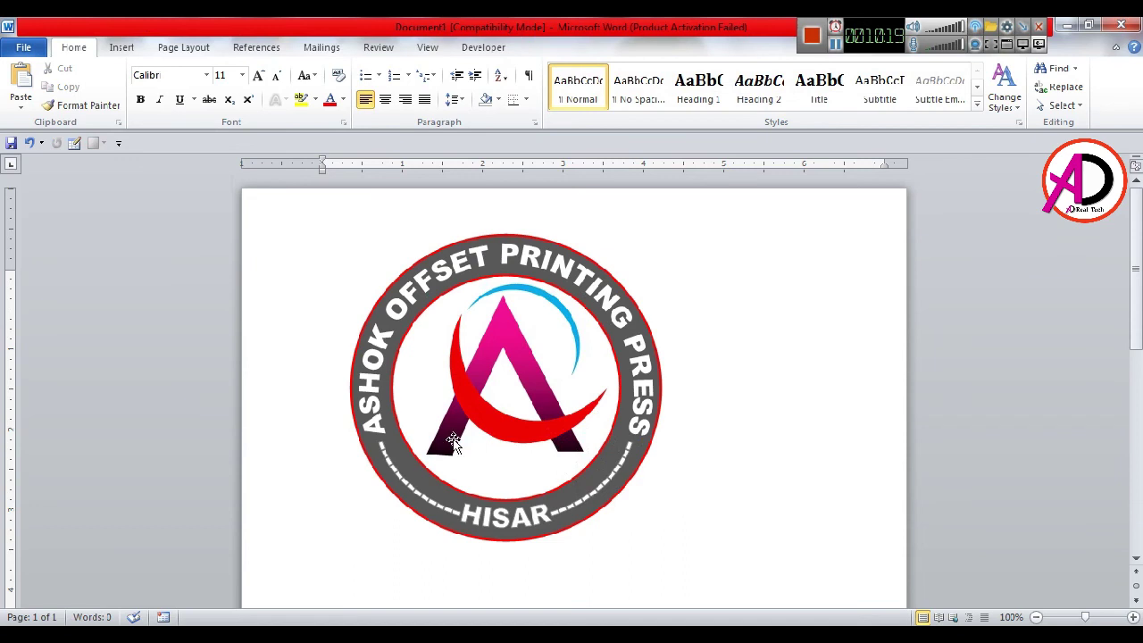
pyautogui.click(538, 430)
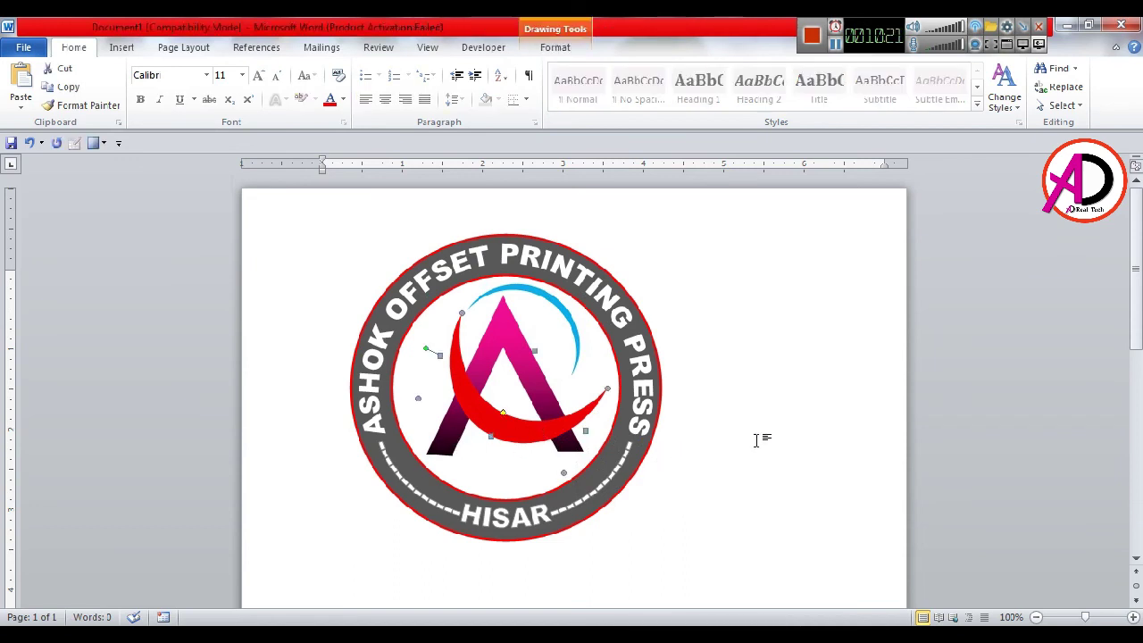